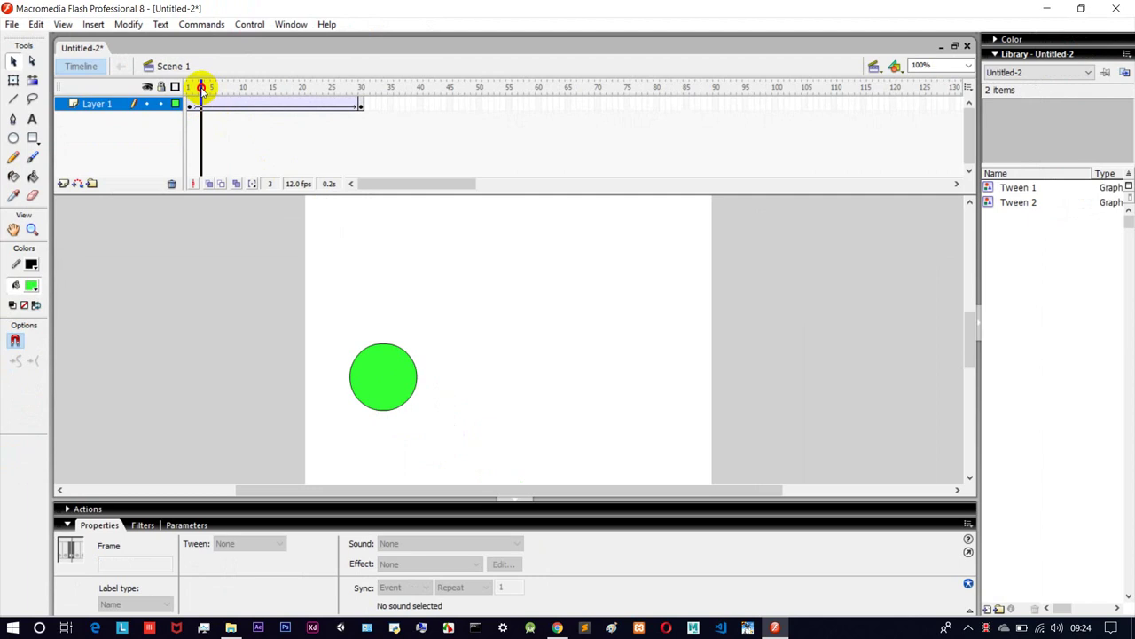
Test the movie to preview the circle's motion tween, and close the preview window.
mouse_move(202, 92)
mouse_down()
mouse_move(355, 104)
mouse_move(201, 109)
mouse_up()
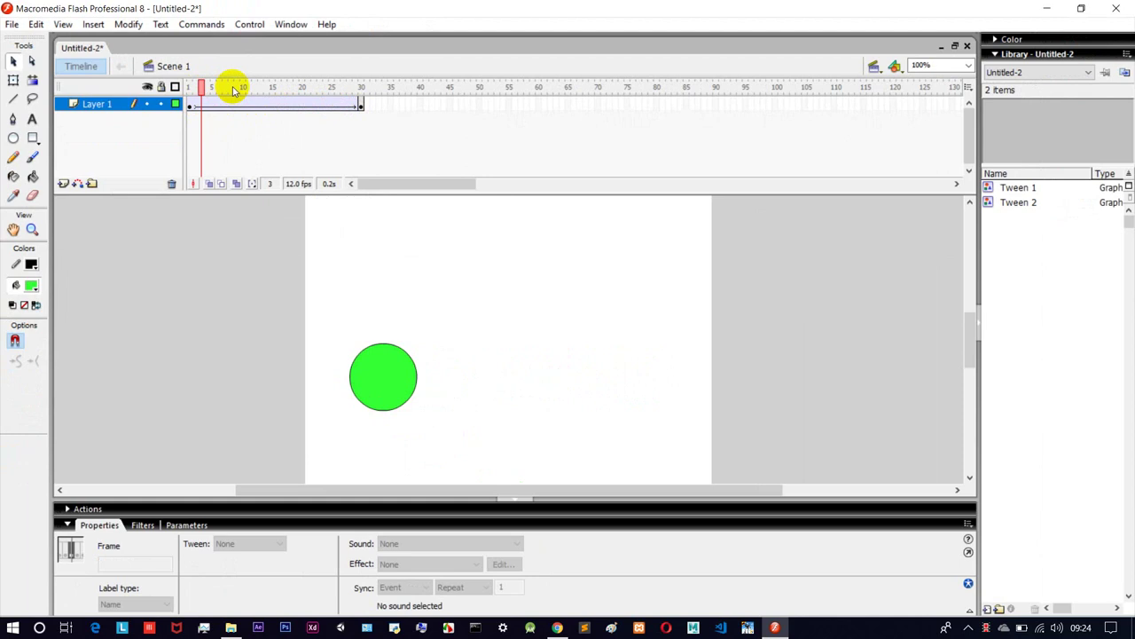
key(ctrl+Return)
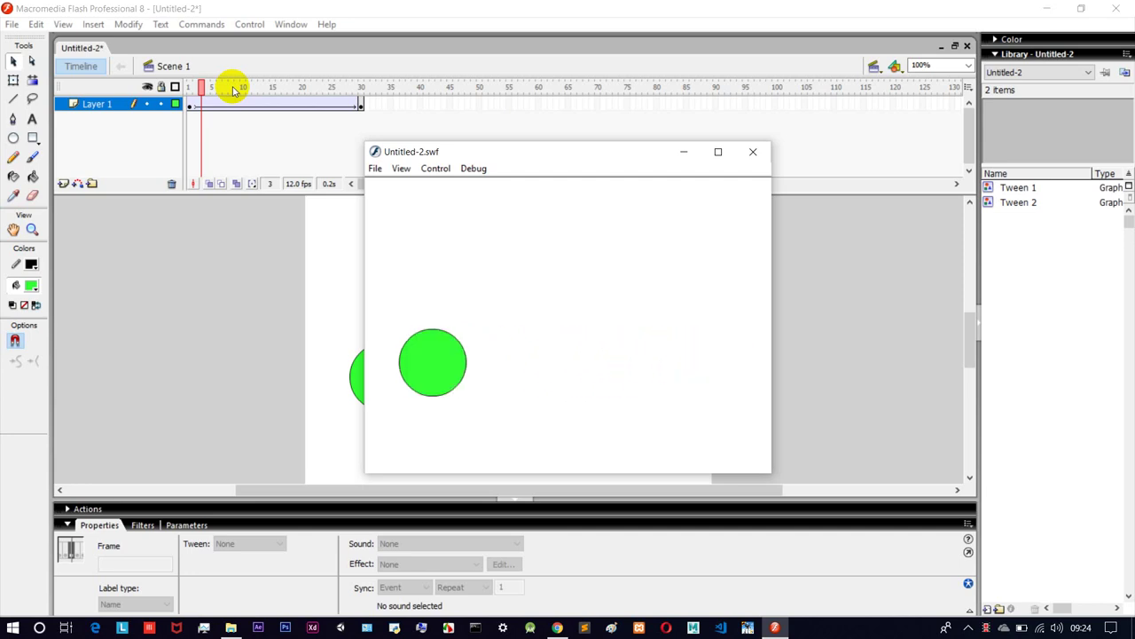
click(749, 153)
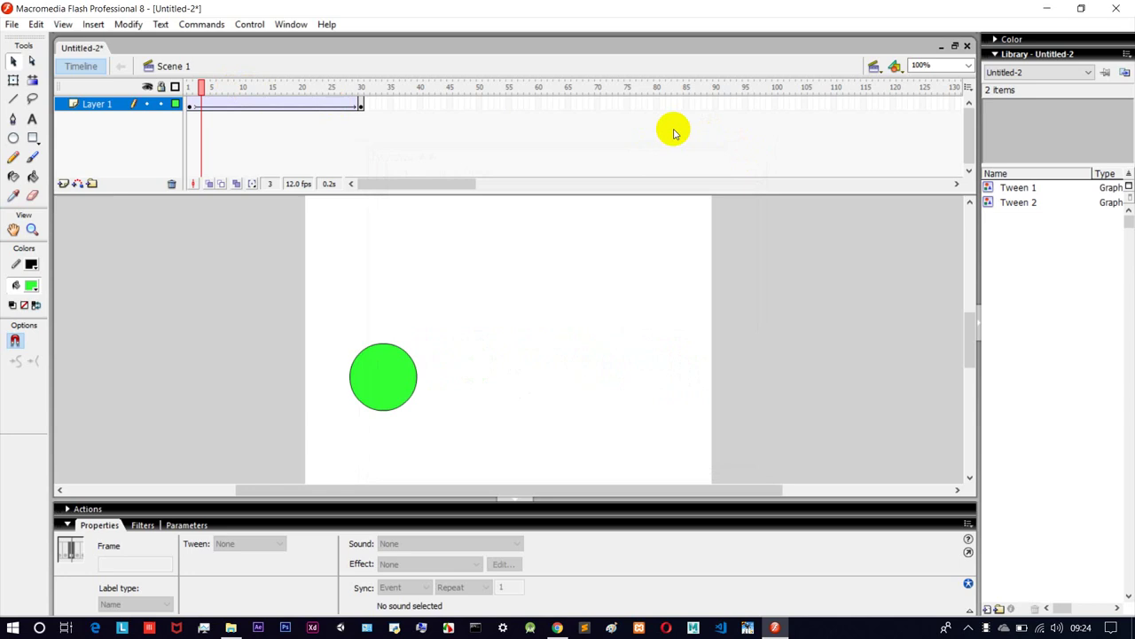
Examine the file types offered for exporting the movie, and close the export dialog without saving.
click(9, 24)
mouse_move(70, 265)
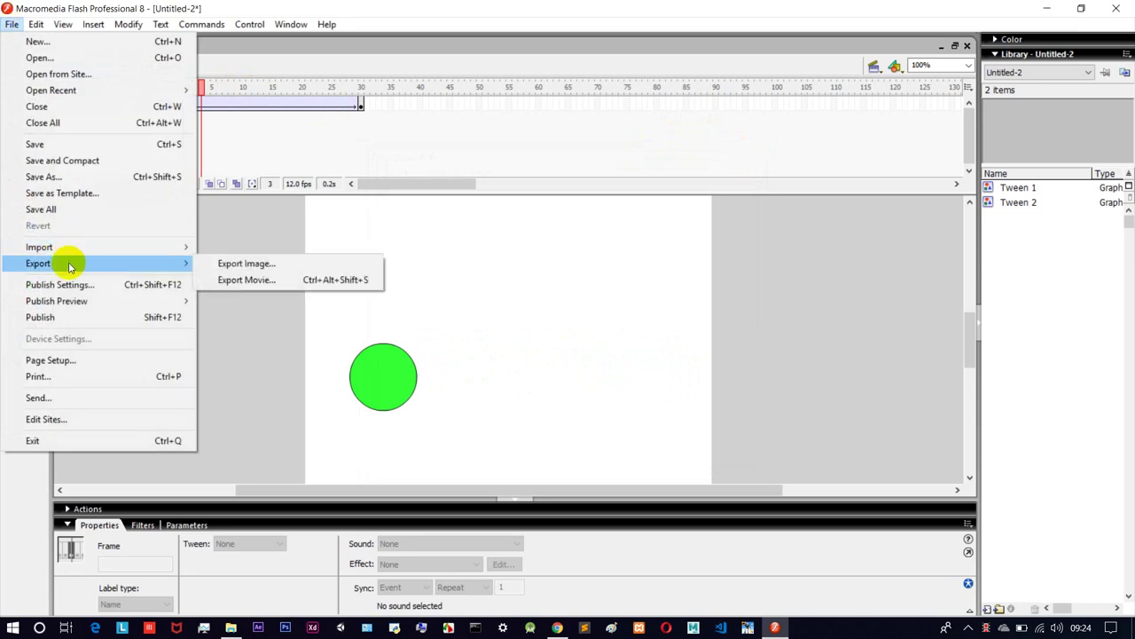
click(223, 278)
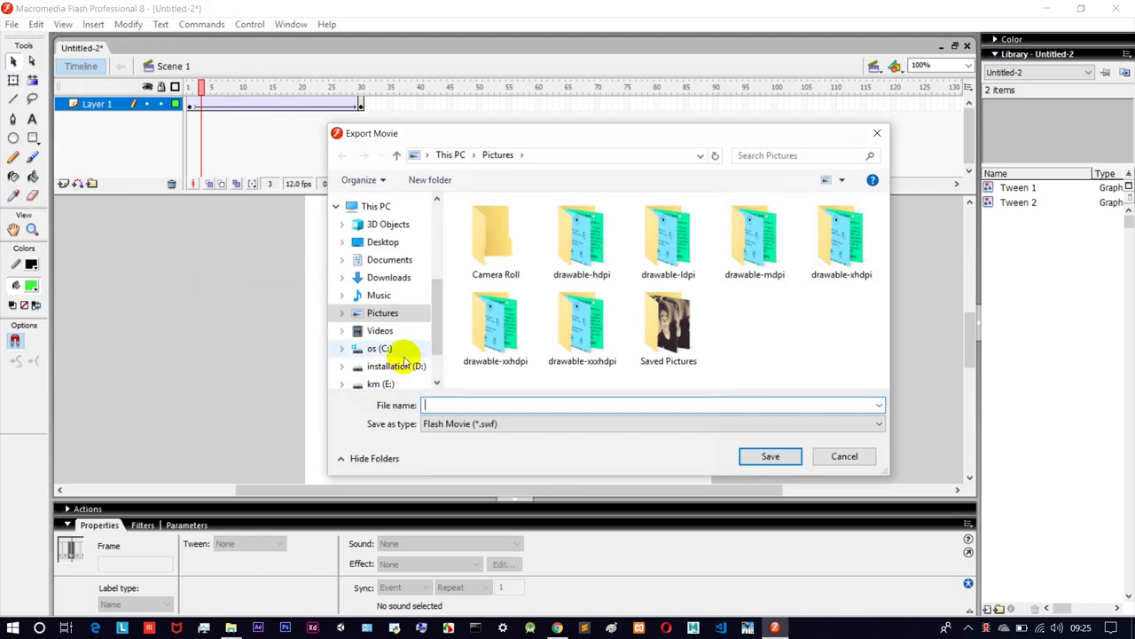
click(452, 424)
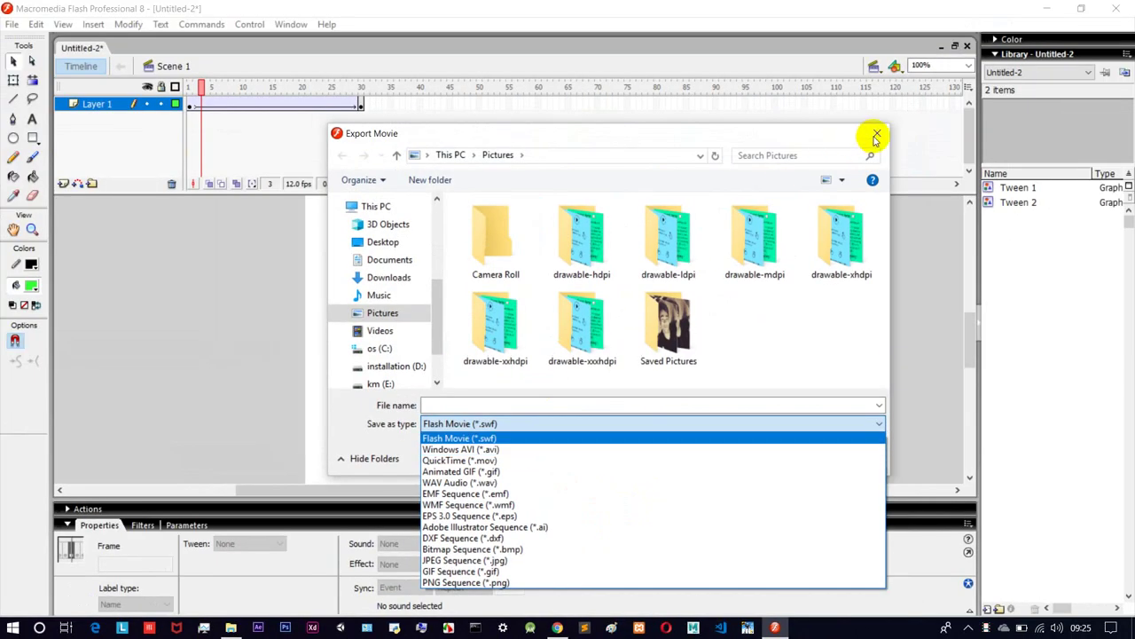
click(876, 135)
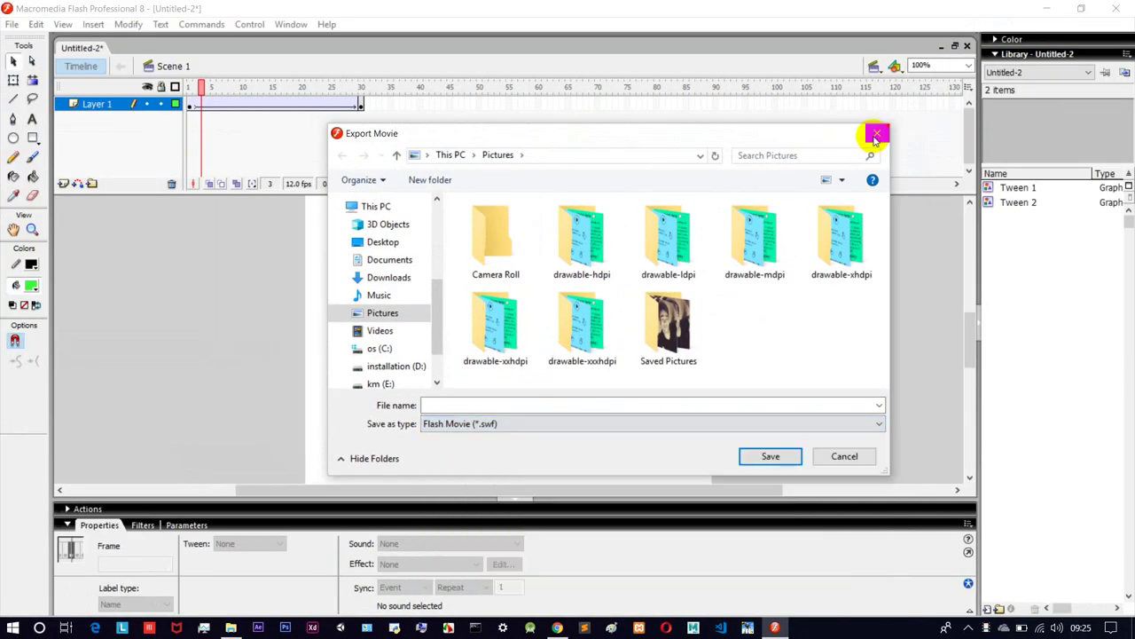
click(876, 136)
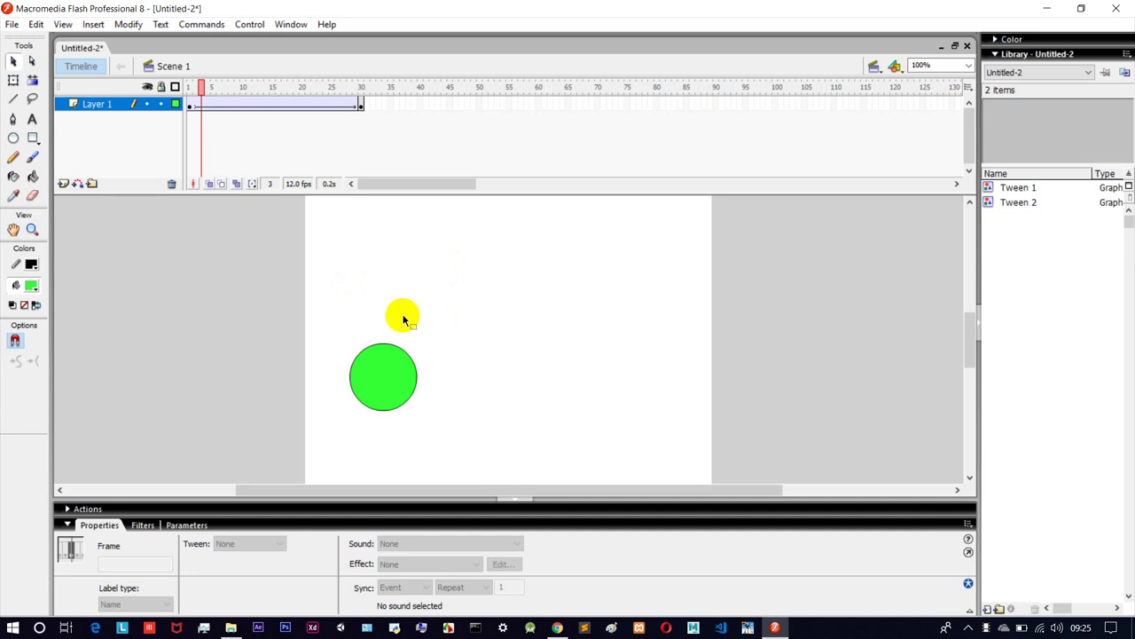
Preview the circle's movement again and check its positions at the frame 1 and frame 30 keyframes.
key(ctrl+Return)
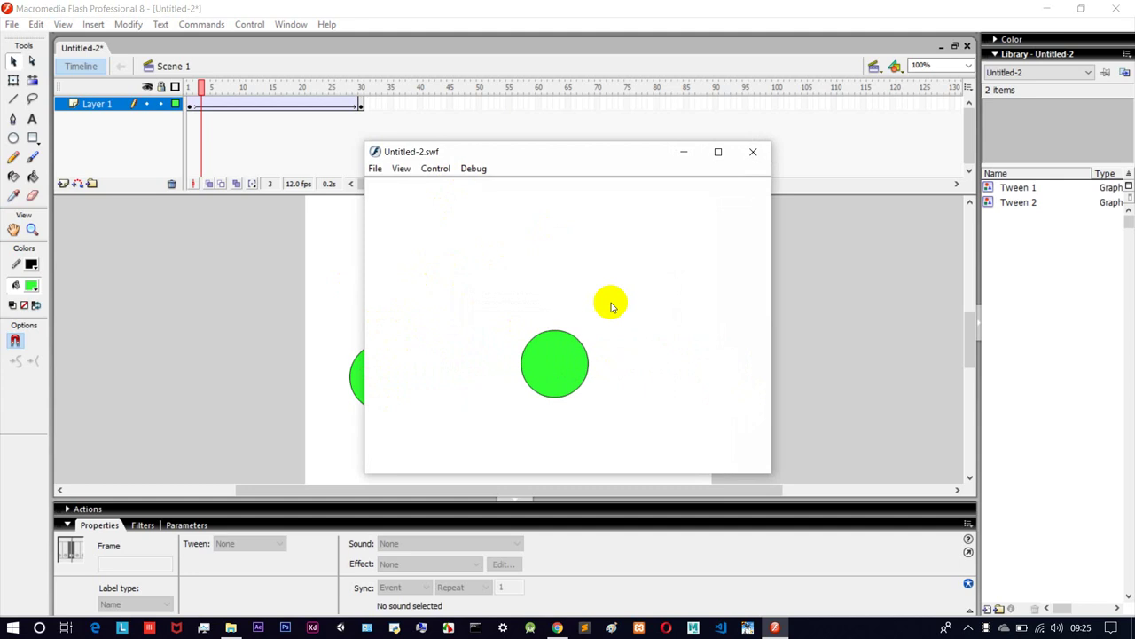
click(757, 158)
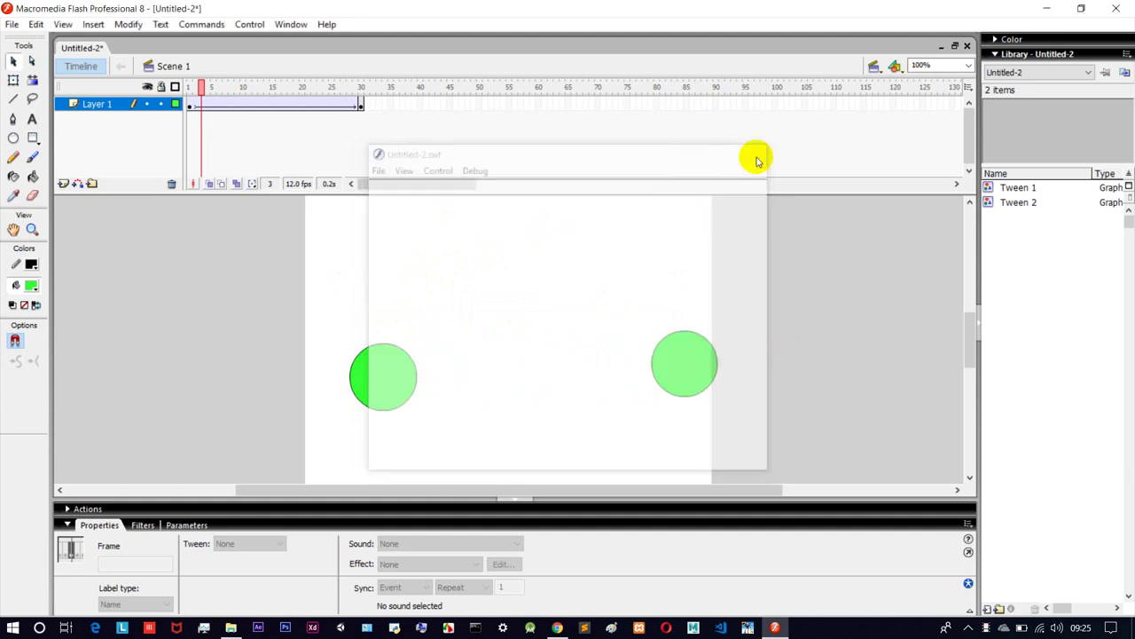
click(188, 107)
click(360, 105)
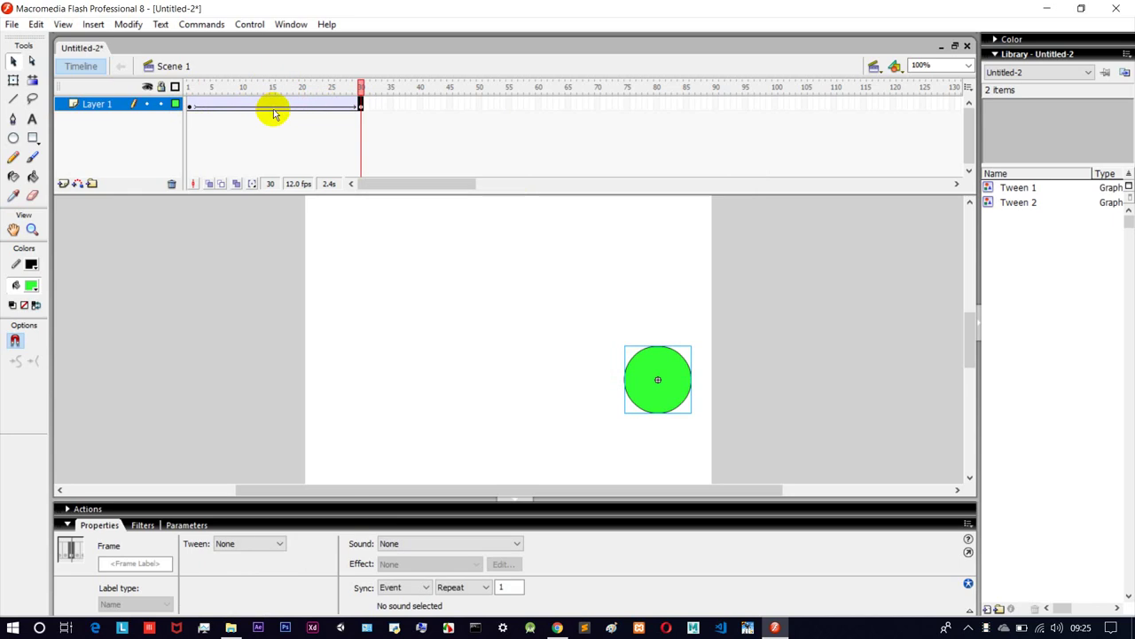
Insert a keyframe at frame 15 and move the circle straight up to about X 225.6, Y 29.9.
right_click(271, 109)
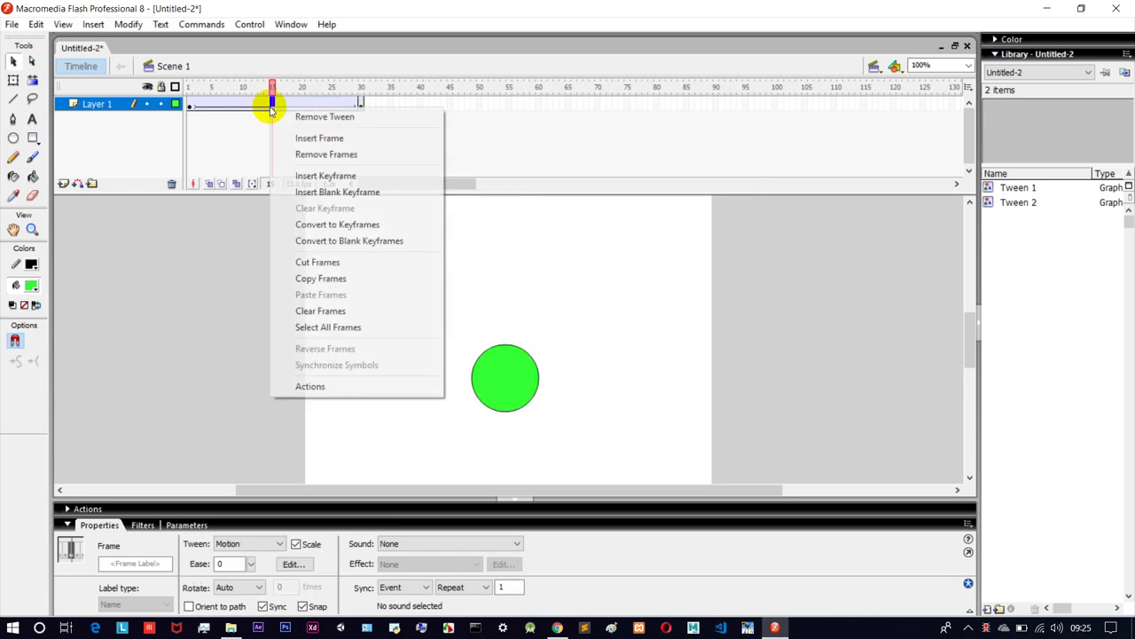
click(324, 178)
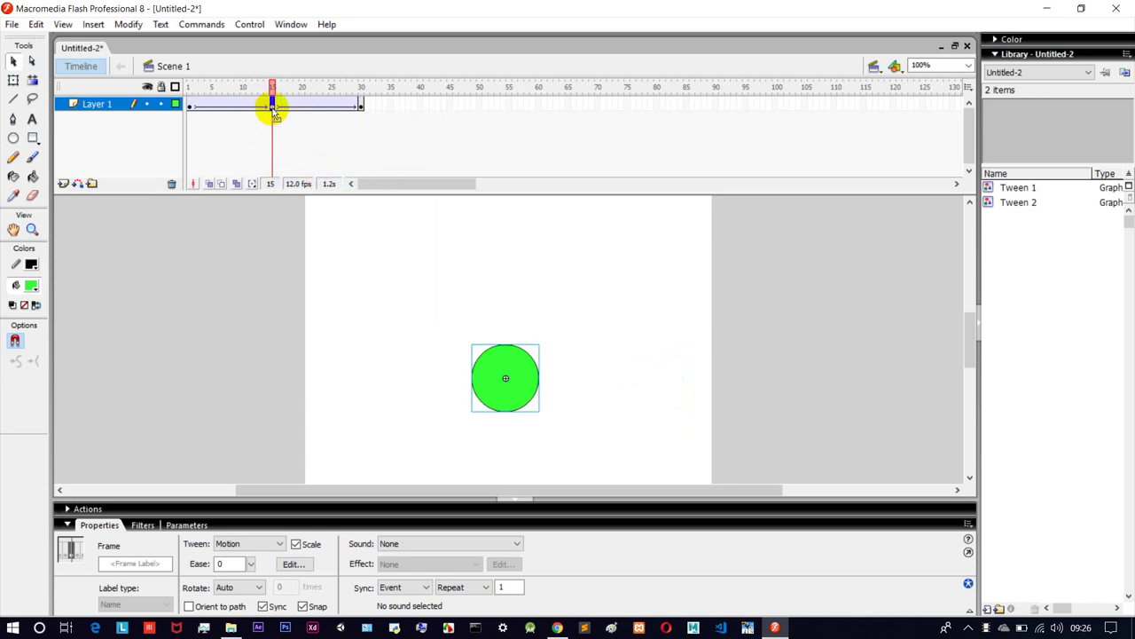
click(13, 60)
drag(507, 381, 513, 255)
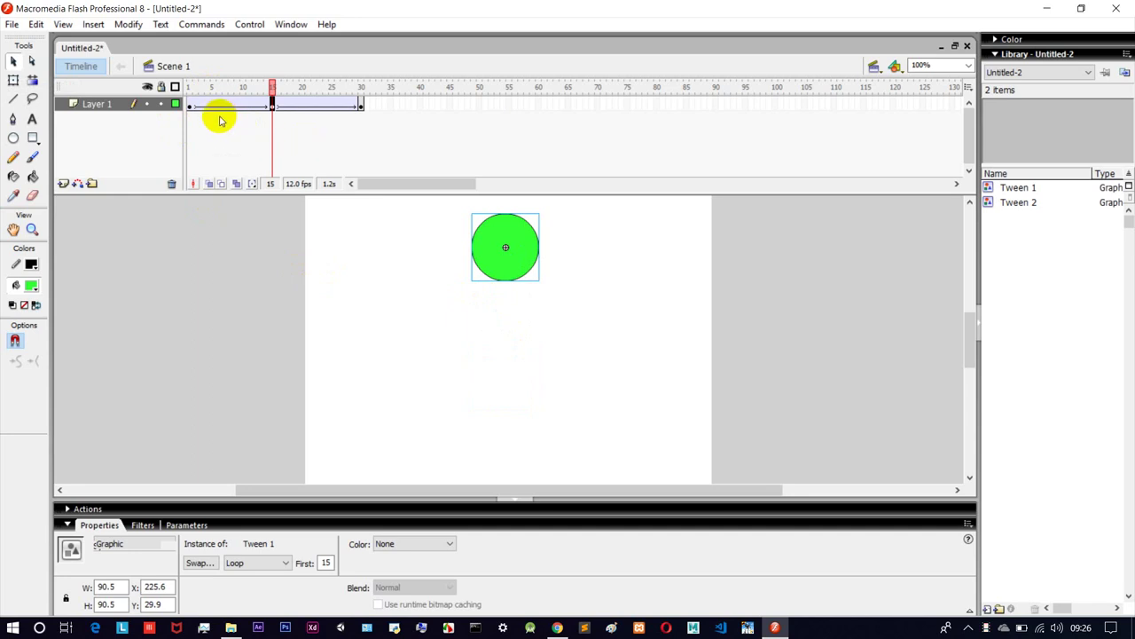
Check the circle's positions at frames 1, 15 and 30, and test the movie to preview the arched path.
click(189, 106)
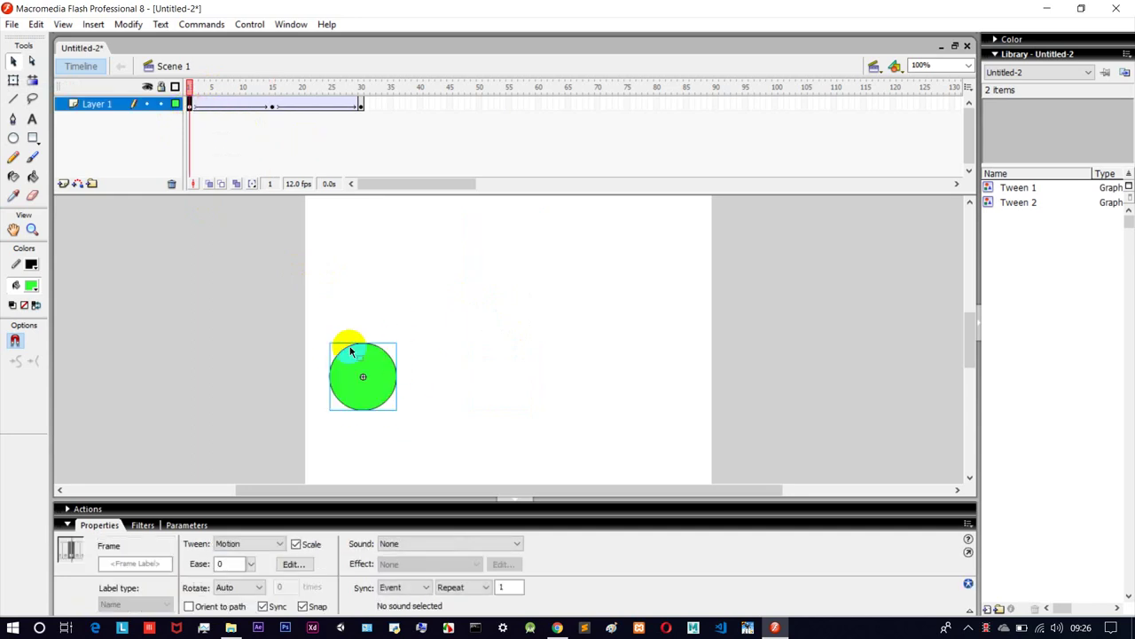
click(273, 104)
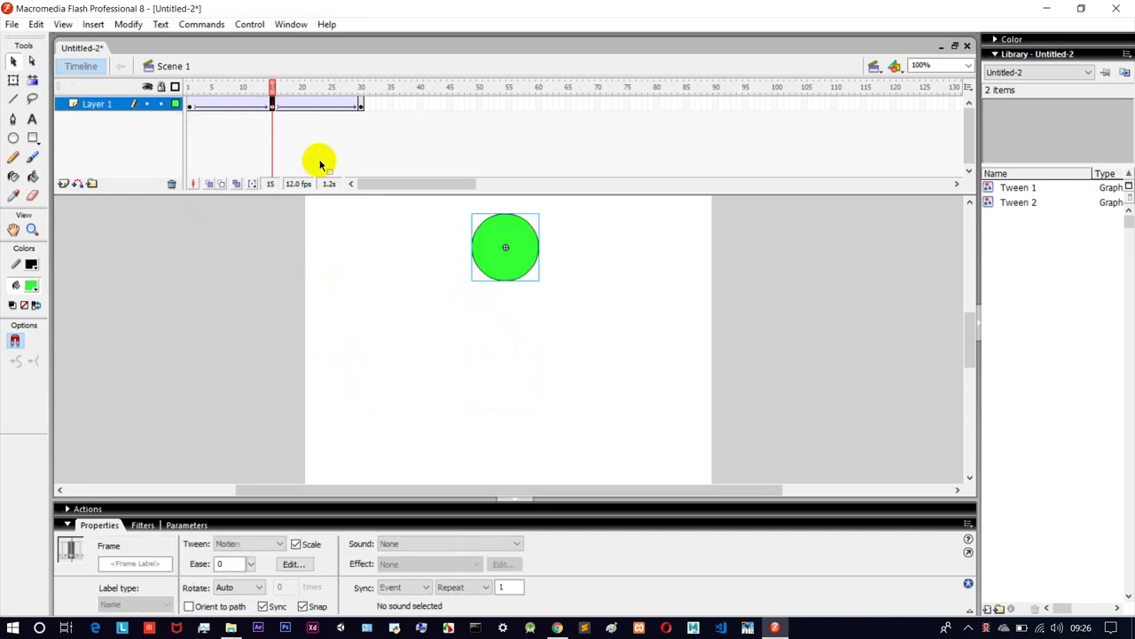
click(361, 105)
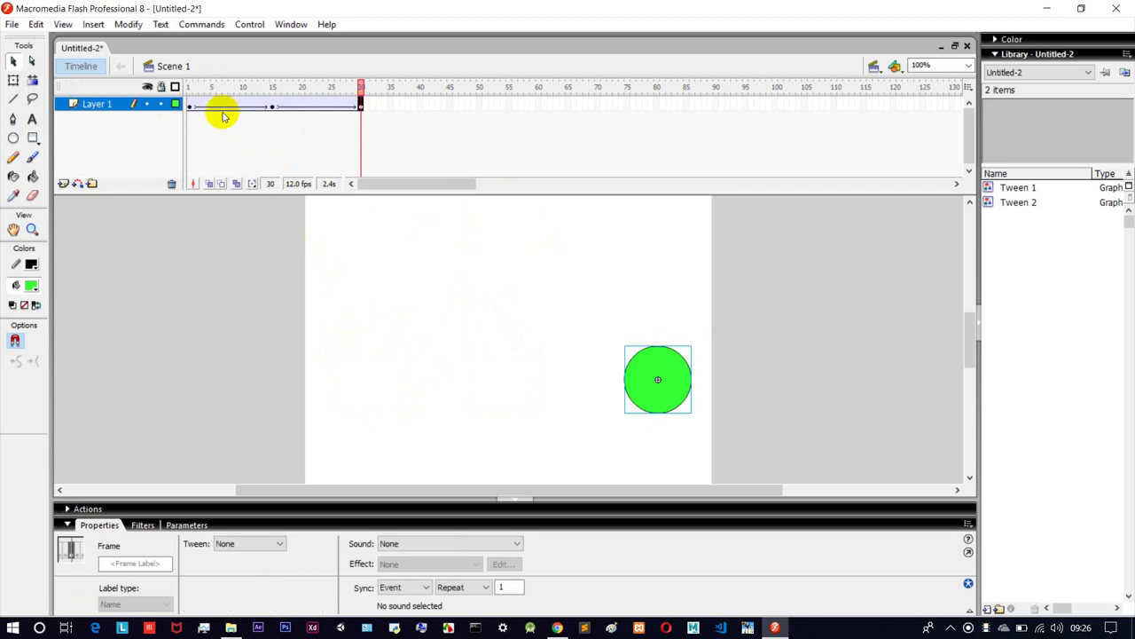
click(189, 107)
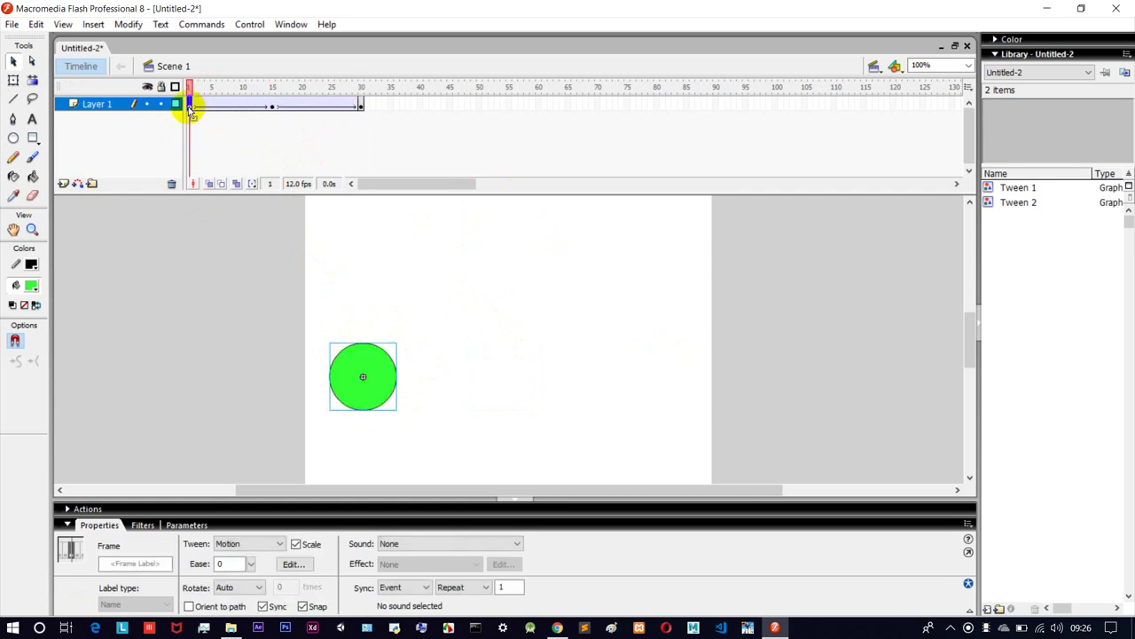
key(ctrl+Return)
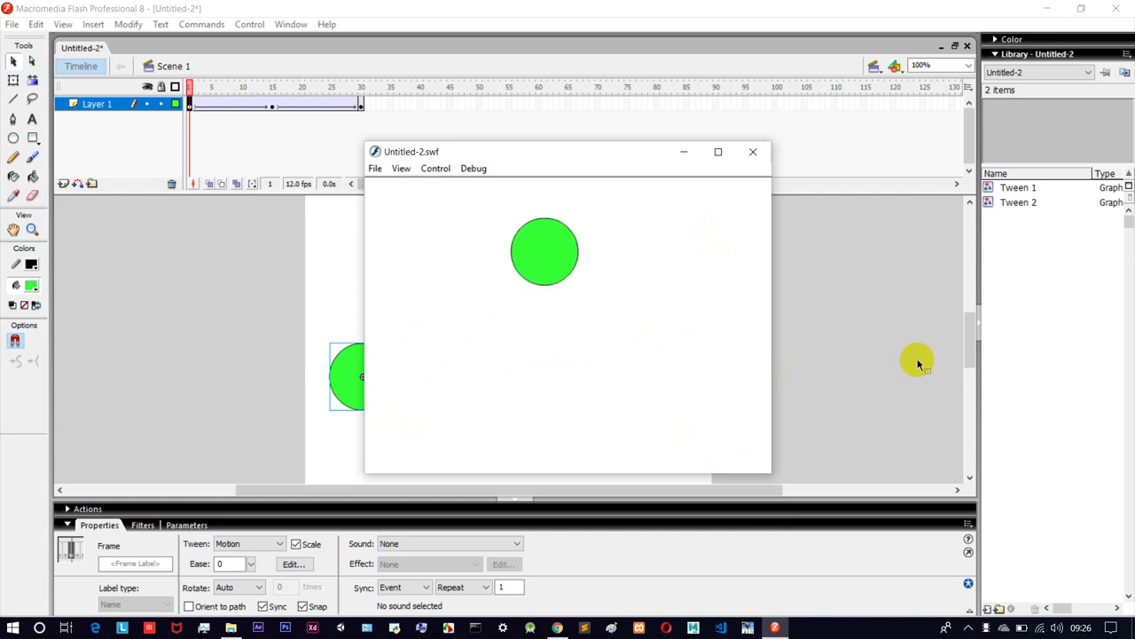
click(753, 153)
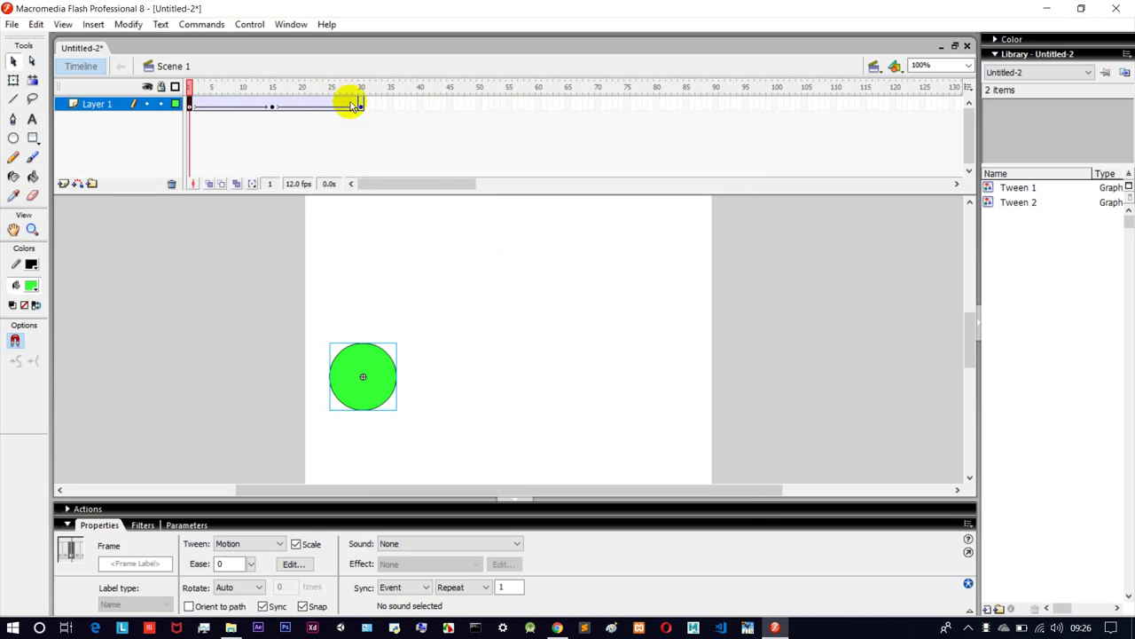
Insert a keyframe at frame 43 and move the circle to the stage's lower middle, about X 224, Y 296.9.
right_click(439, 105)
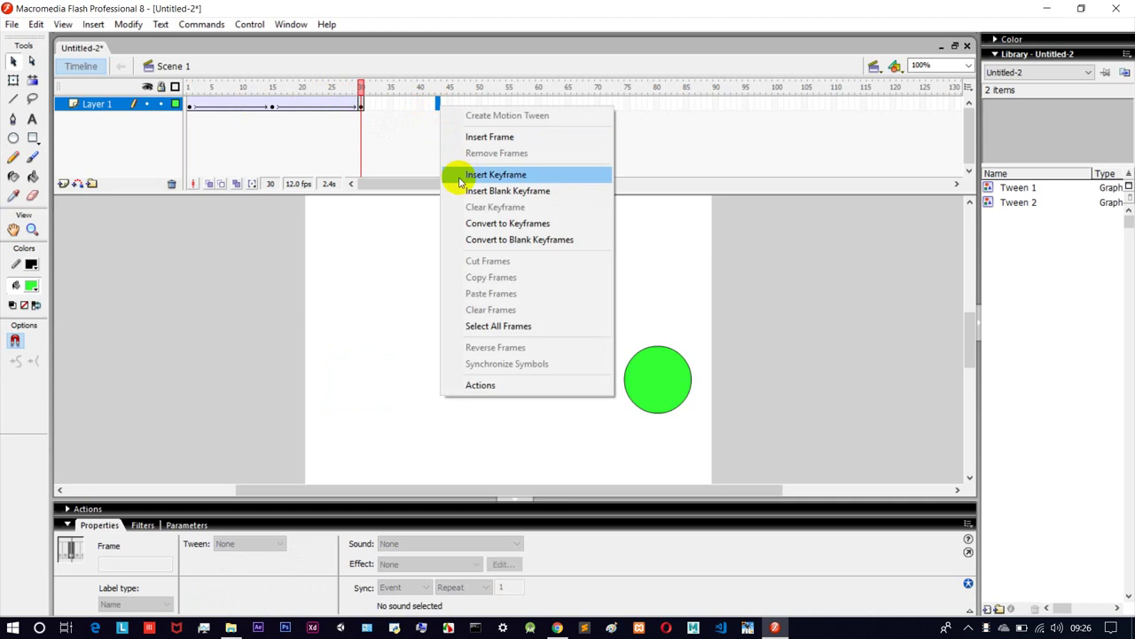
click(495, 175)
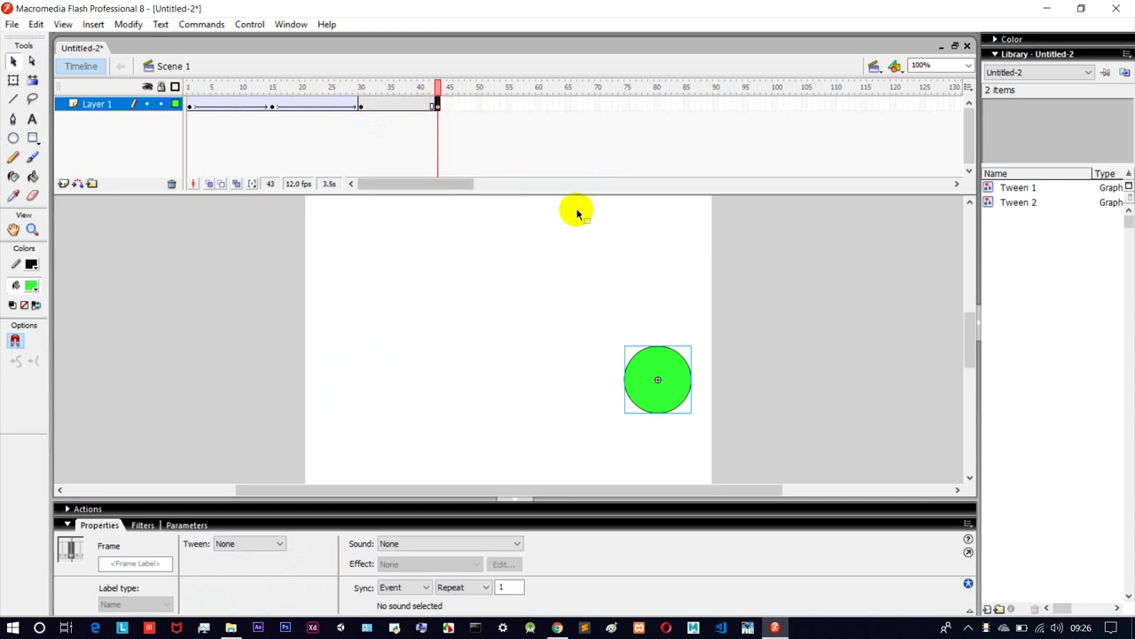
click(655, 372)
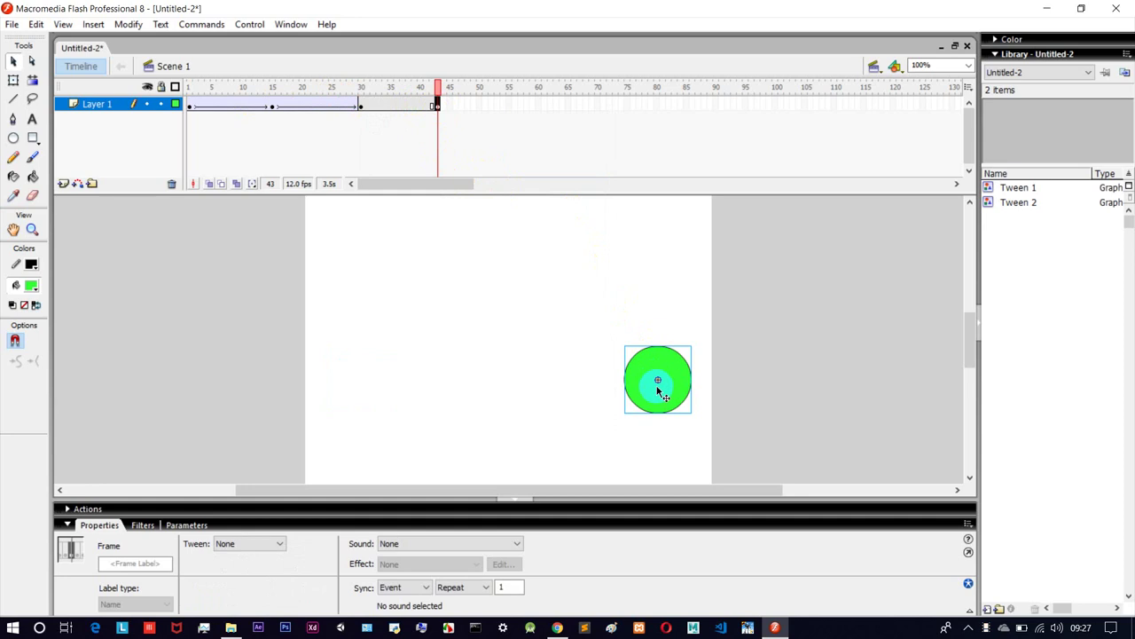
drag(658, 390, 507, 457)
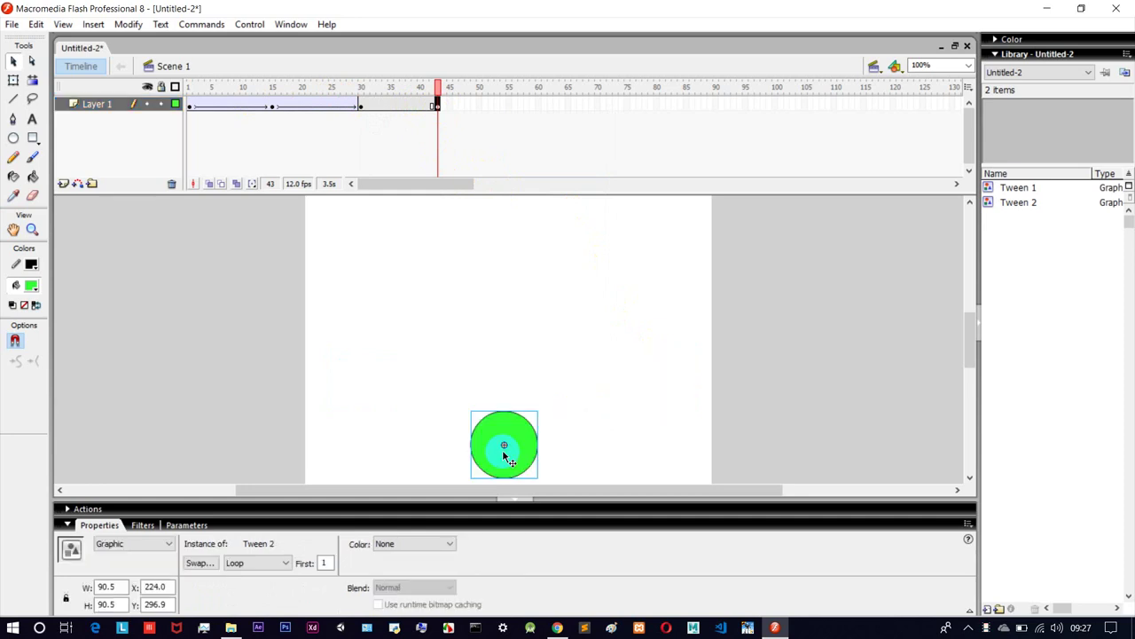
Check the circle's position at each keyframe and create a motion tween from frame 30 to frame 43.
click(190, 105)
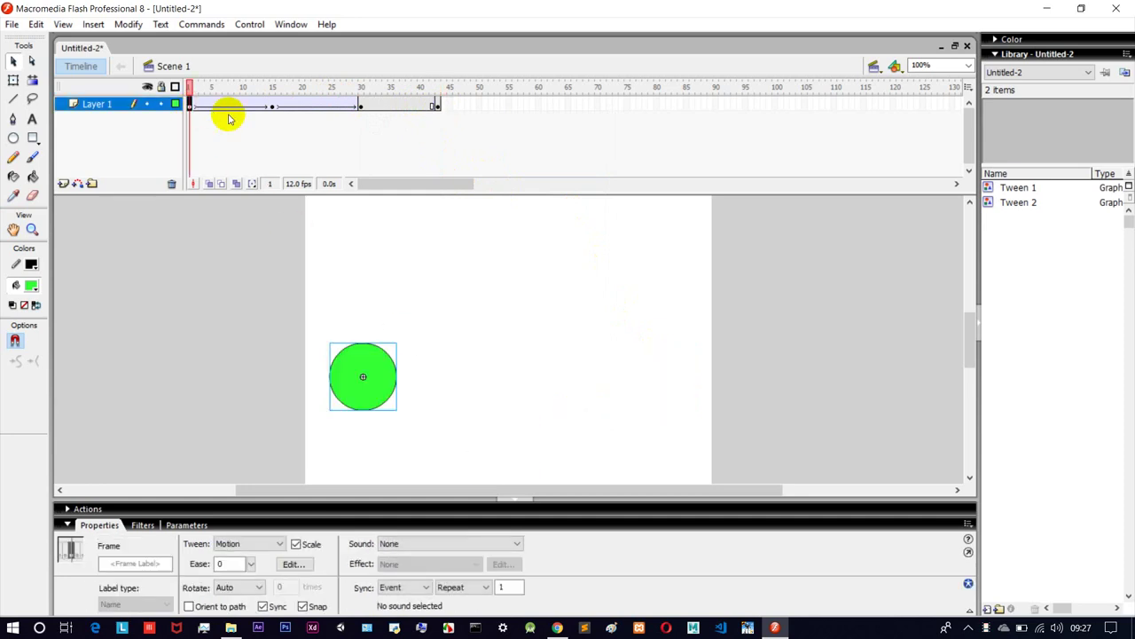
click(271, 107)
click(360, 104)
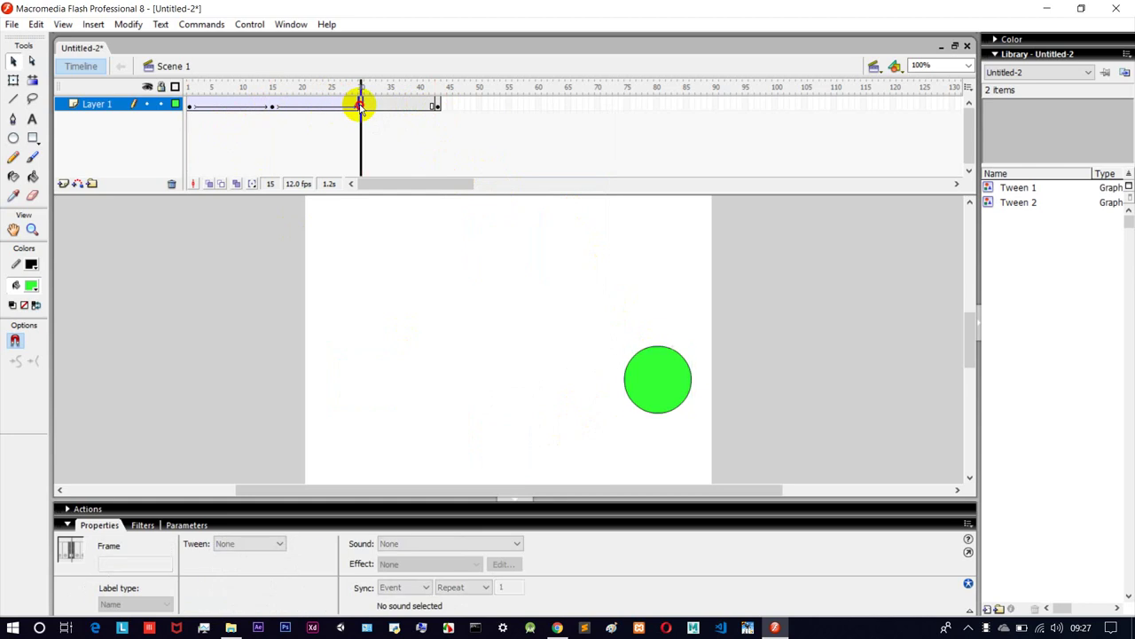
click(436, 106)
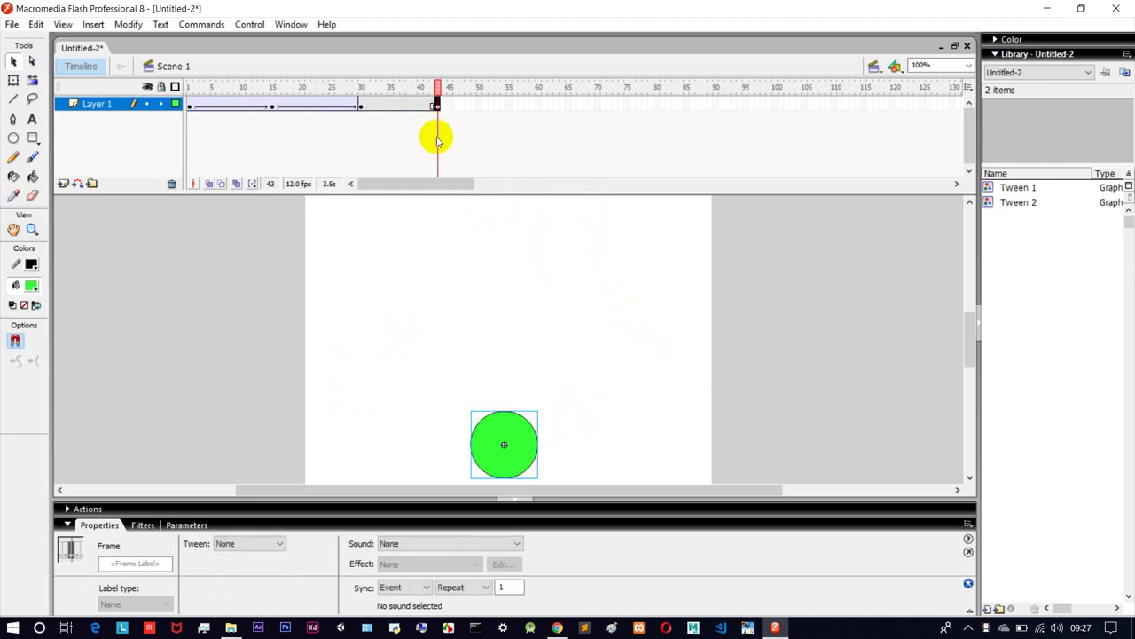
right_click(361, 108)
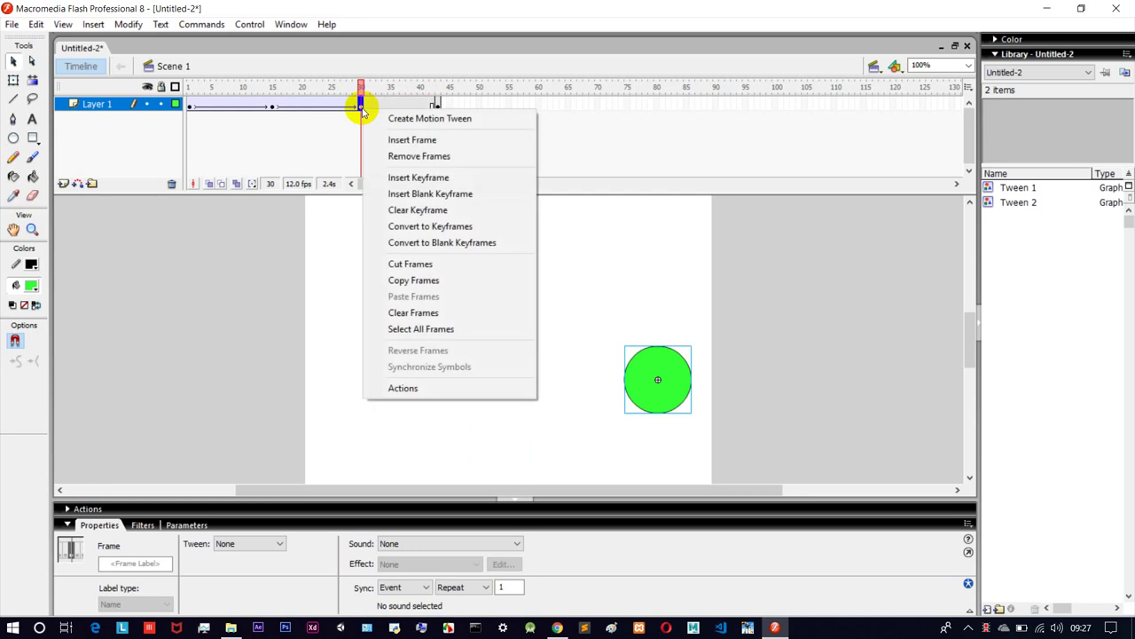
click(411, 120)
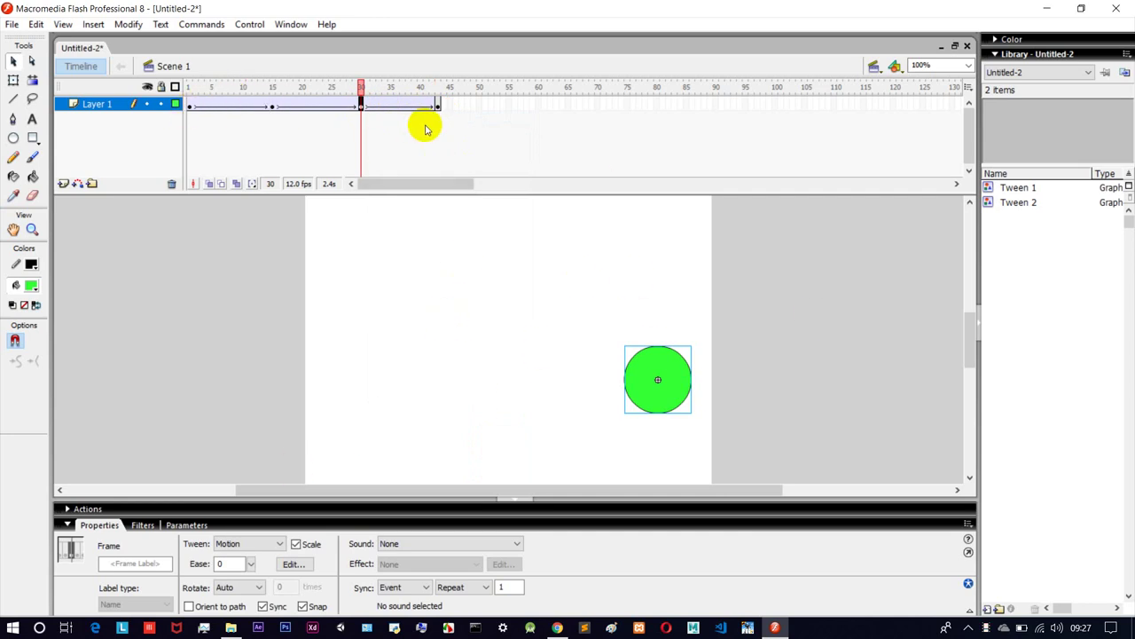
Return to frame 1, test the movie with the extended tween, and close the preview.
click(190, 107)
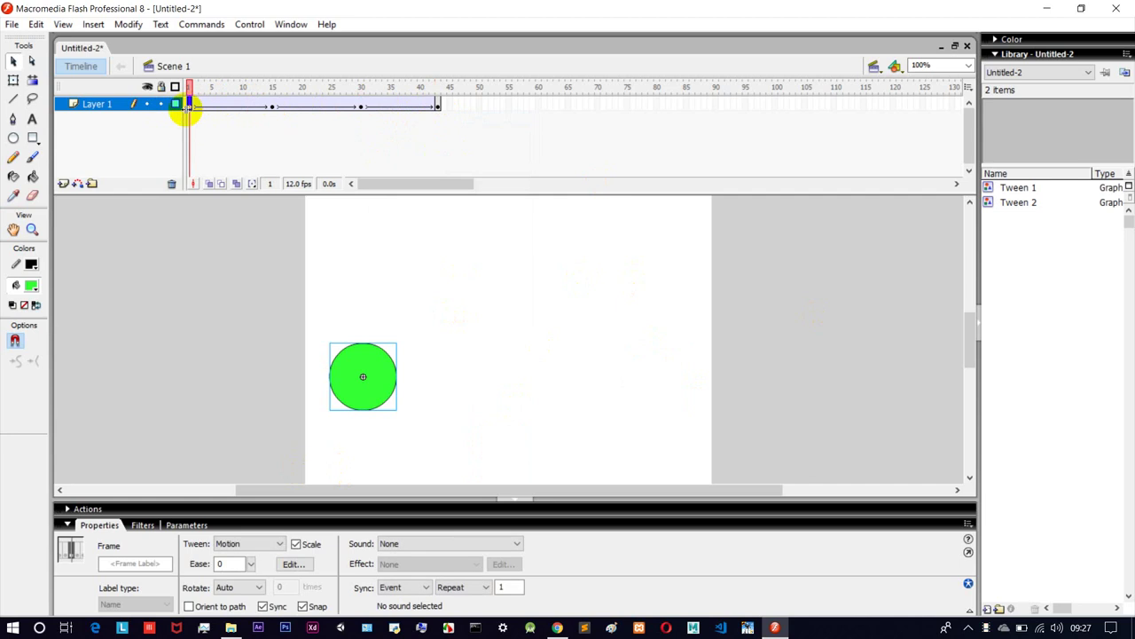
key(ctrl+Return)
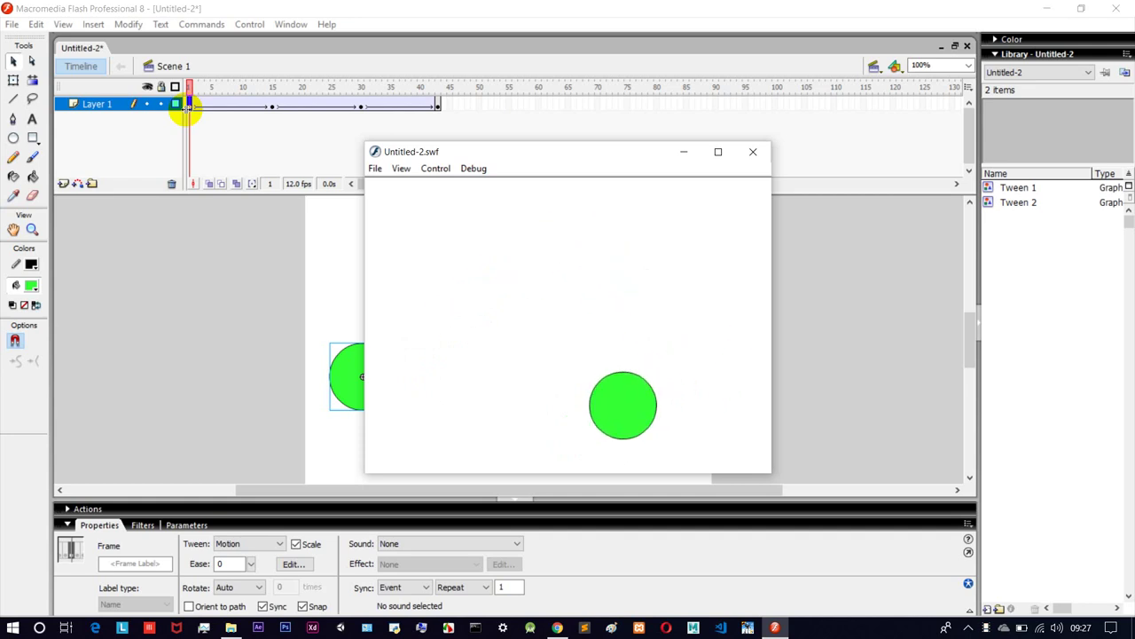
key(ctrl+w)
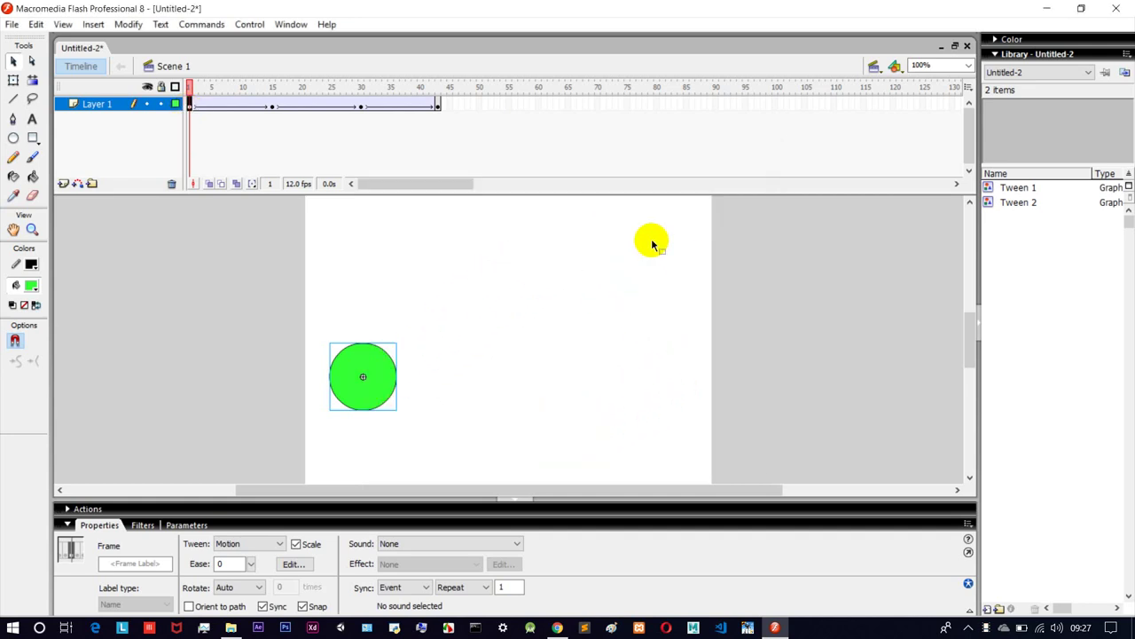
Draw a small angular outline above the circle and a stick figure with a face, arms and legs beside it using the Pencil tool.
click(29, 144)
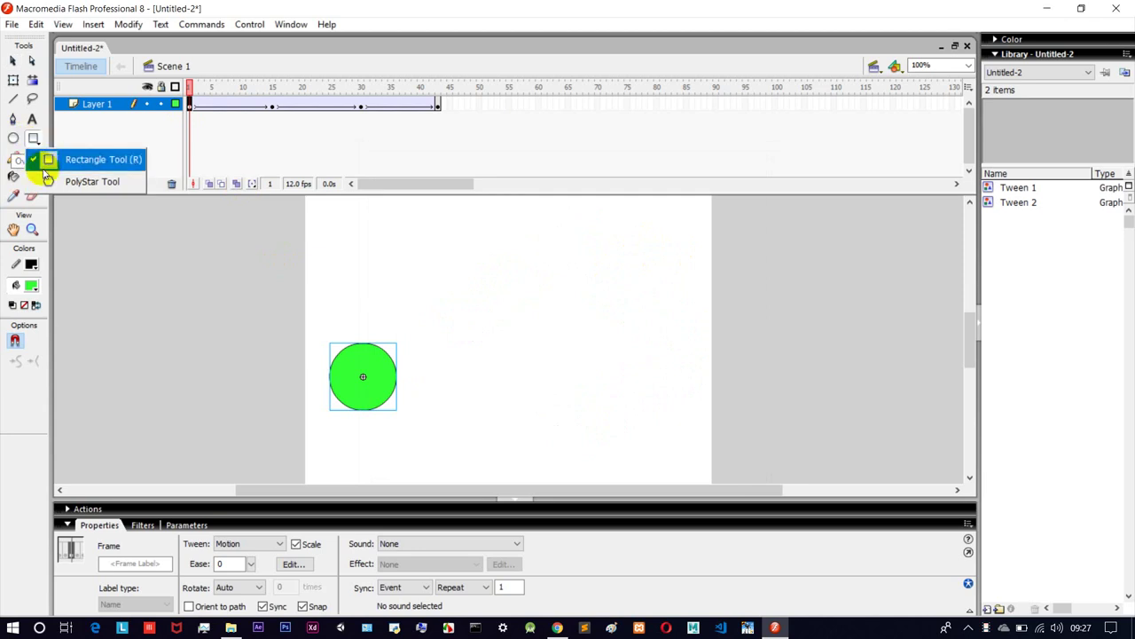
click(103, 159)
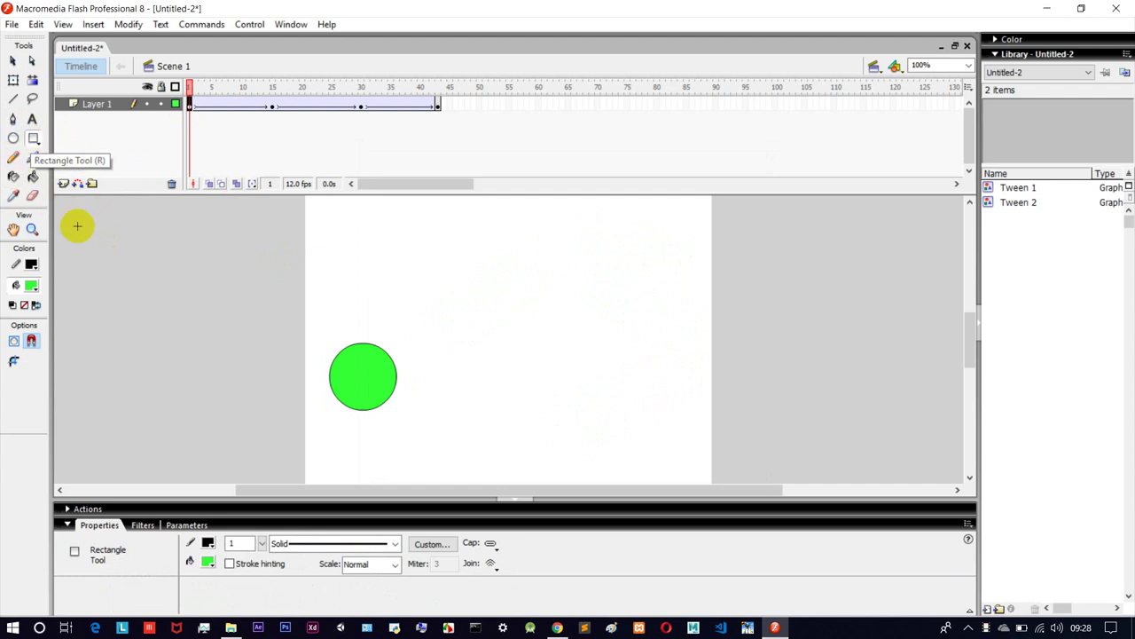
click(13, 158)
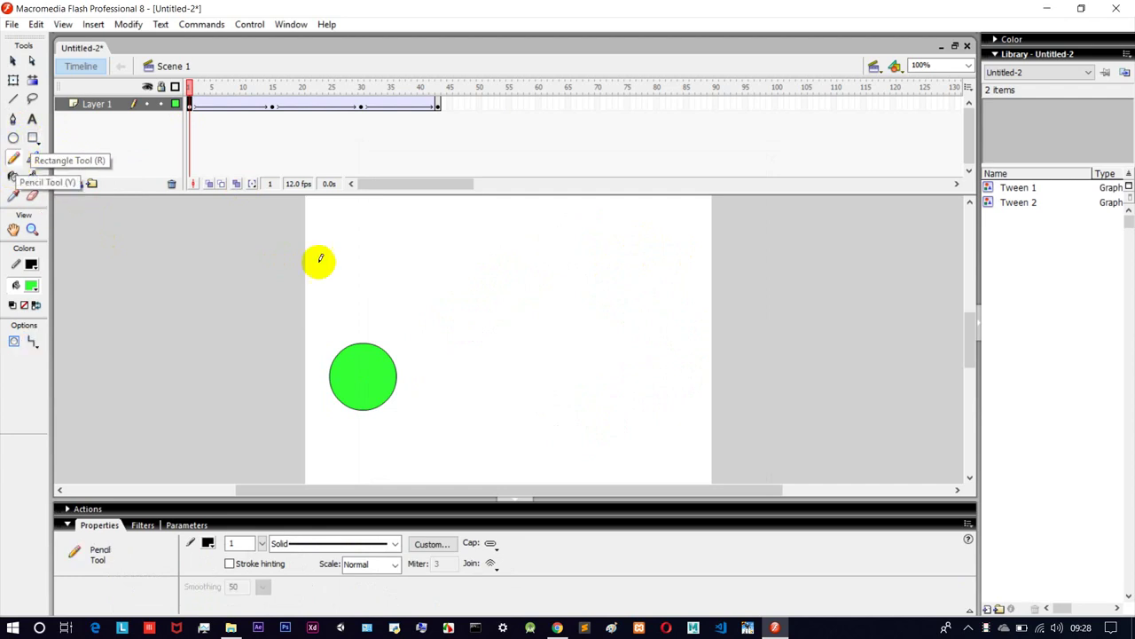
mouse_move(405, 292)
mouse_down()
mouse_move(421, 278)
mouse_move(434, 312)
mouse_move(408, 294)
mouse_up()
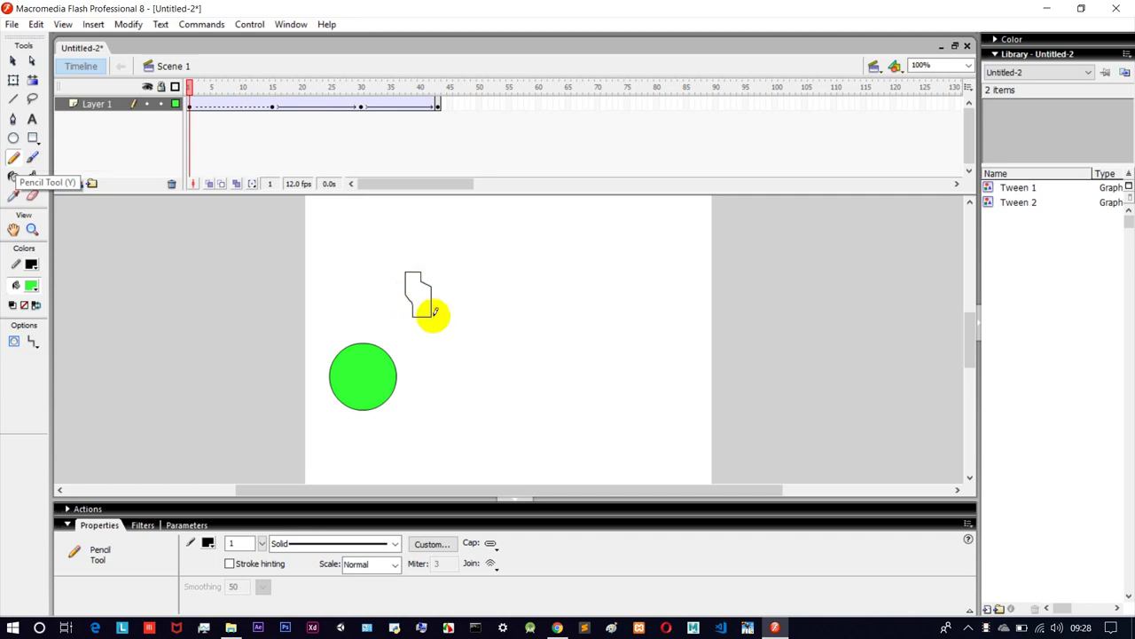
mouse_move(483, 278)
mouse_down()
mouse_move(464, 318)
mouse_move(522, 336)
mouse_move(500, 276)
mouse_move(481, 276)
mouse_move(475, 307)
mouse_up()
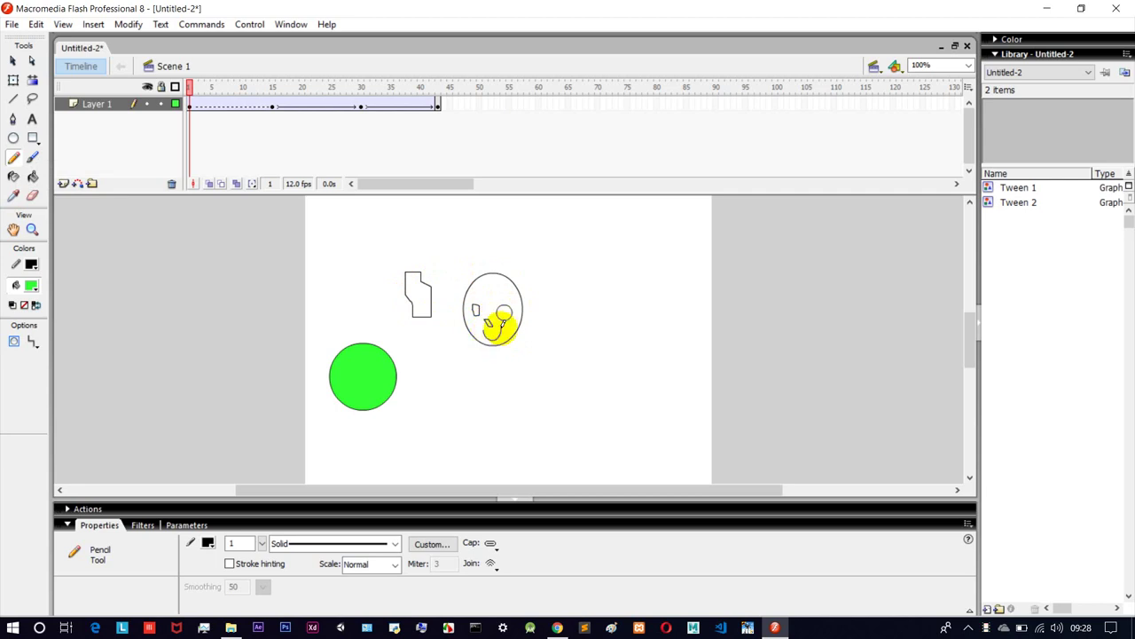
mouse_move(499, 328)
mouse_down()
mouse_move(487, 390)
mouse_move(504, 395)
mouse_move(503, 343)
mouse_move(442, 392)
mouse_move(511, 365)
mouse_move(545, 389)
mouse_move(505, 374)
mouse_move(460, 428)
mouse_move(501, 443)
mouse_move(491, 399)
mouse_move(537, 448)
mouse_move(513, 408)
mouse_up()
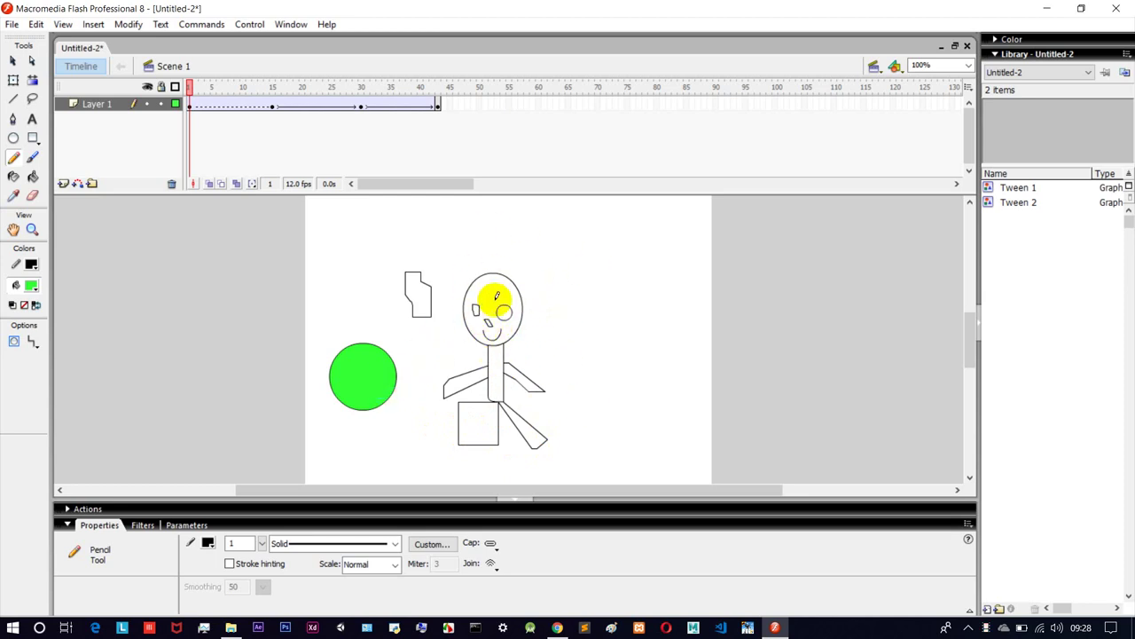
Fill the small angular outline with green and the figure's head and both eyes with magenta using the Paint Bucket tool.
click(33, 178)
click(415, 297)
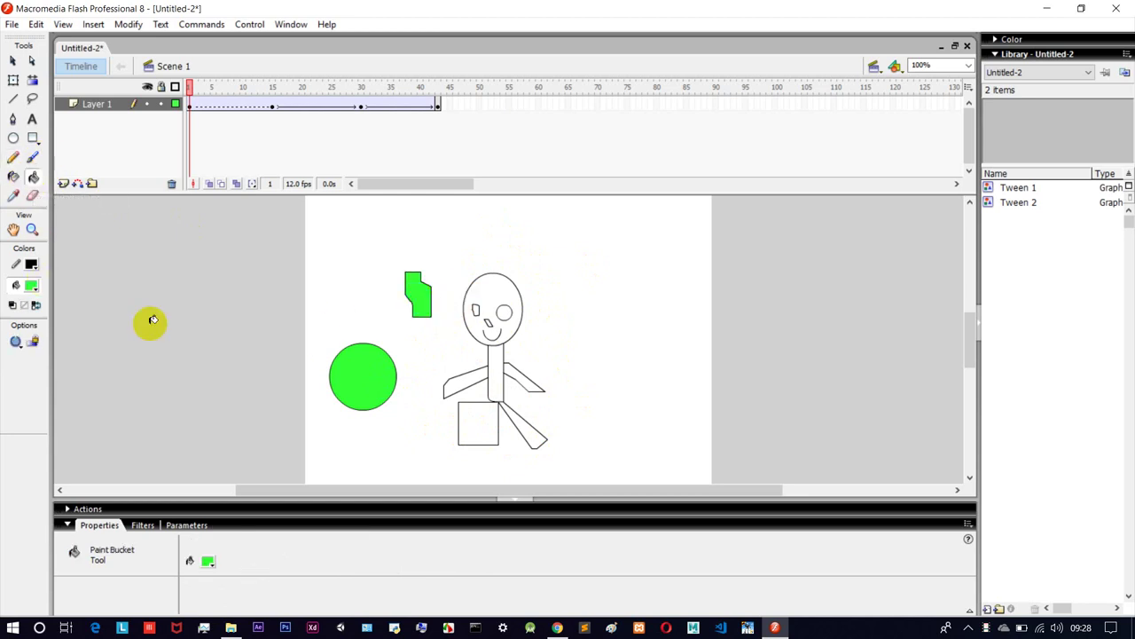
click(31, 285)
click(88, 338)
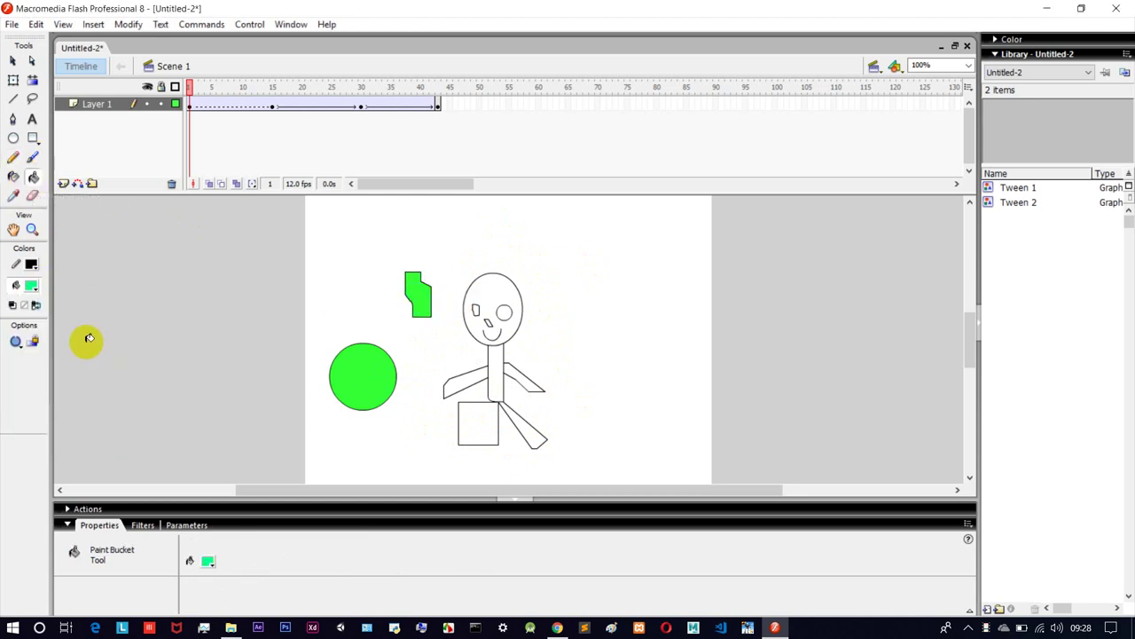
click(31, 284)
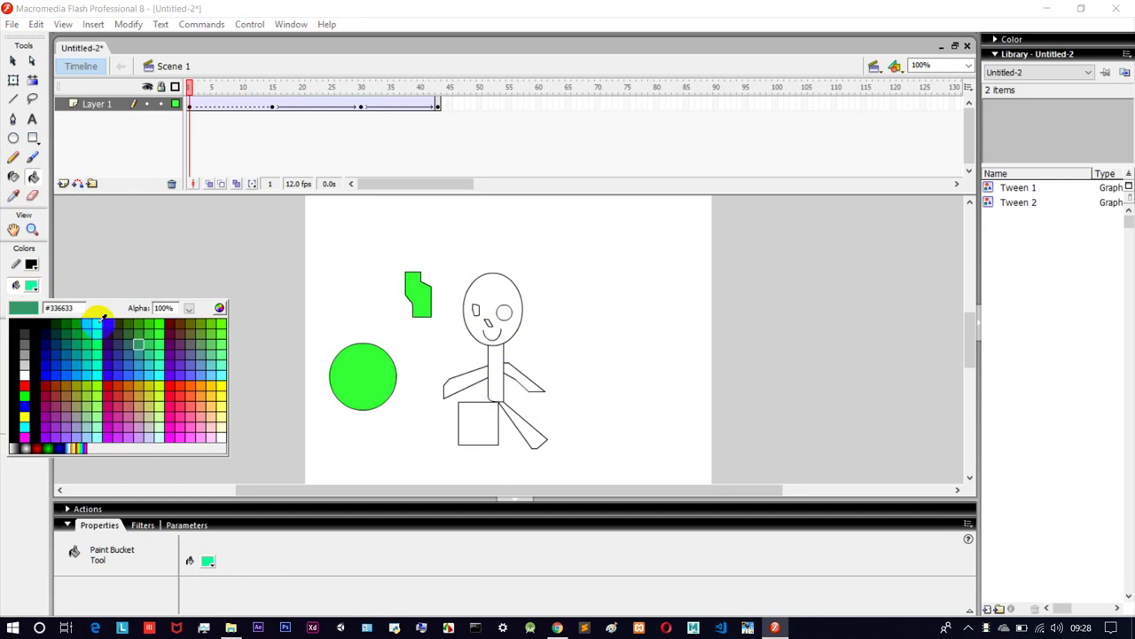
click(173, 429)
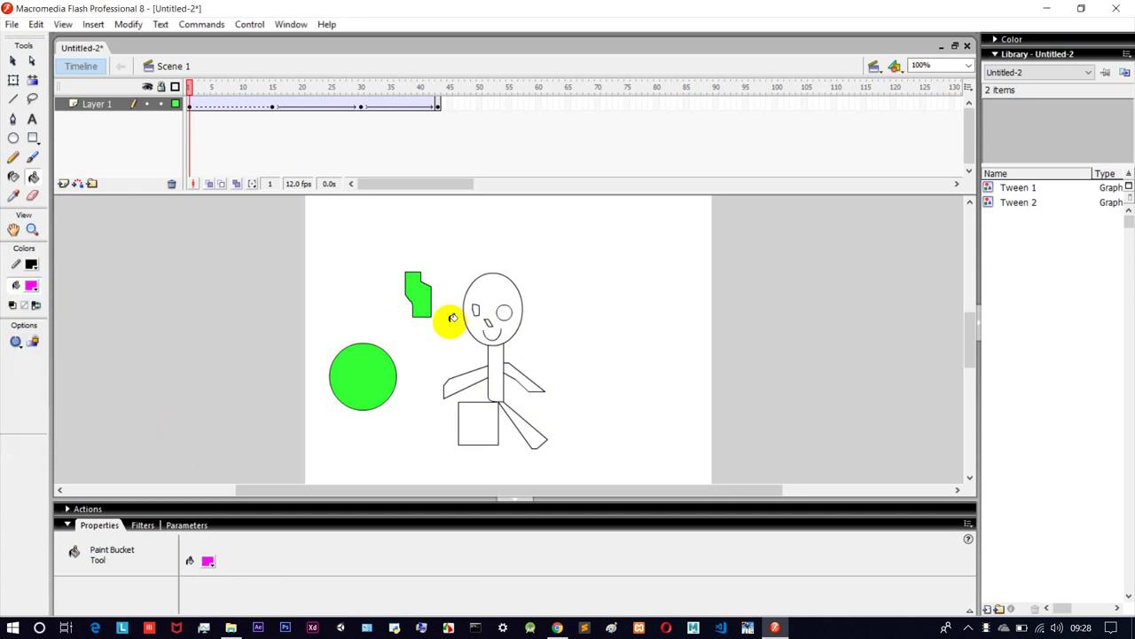
click(493, 293)
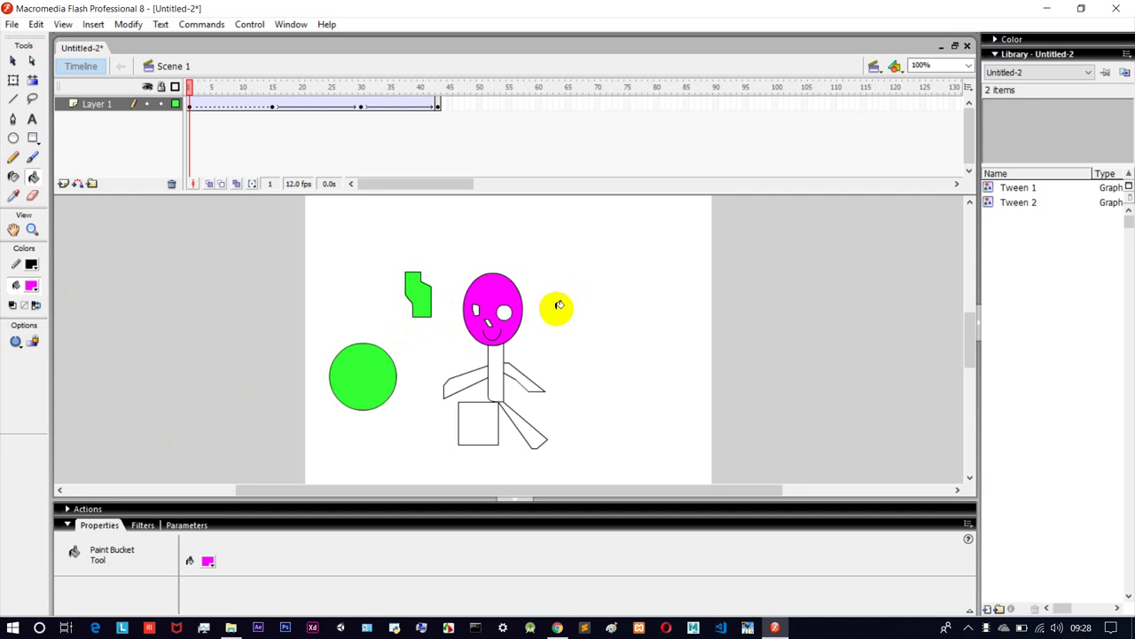
click(504, 302)
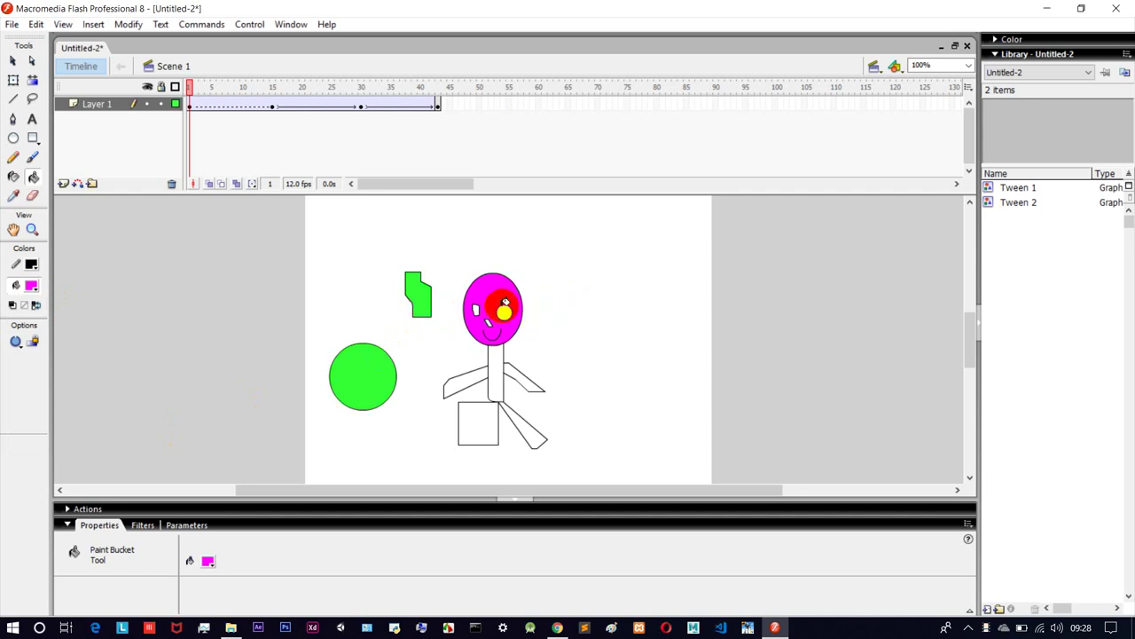
click(480, 313)
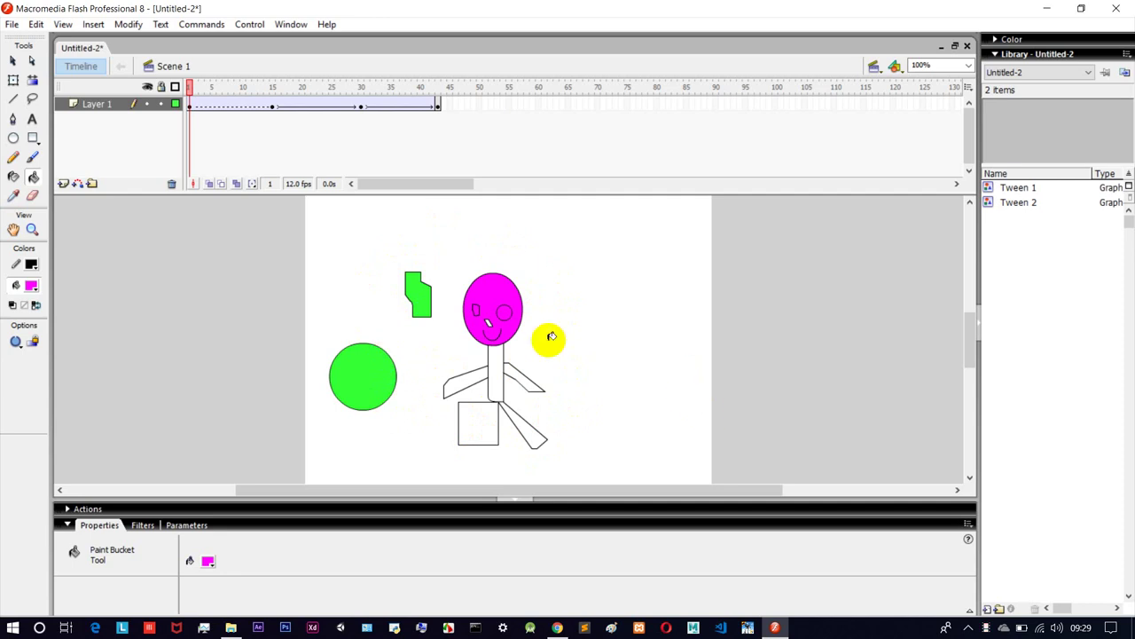
click(425, 284)
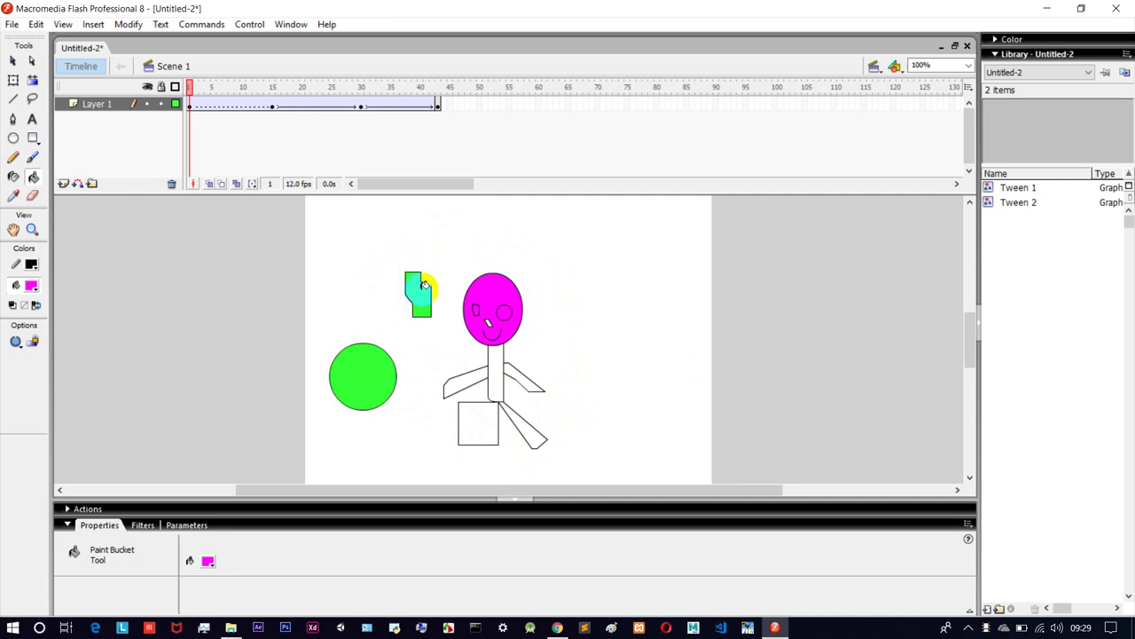
Create a new Flash Document and draw a magenta circle about 89 px wide near the stage's left edge.
click(11, 24)
click(23, 40)
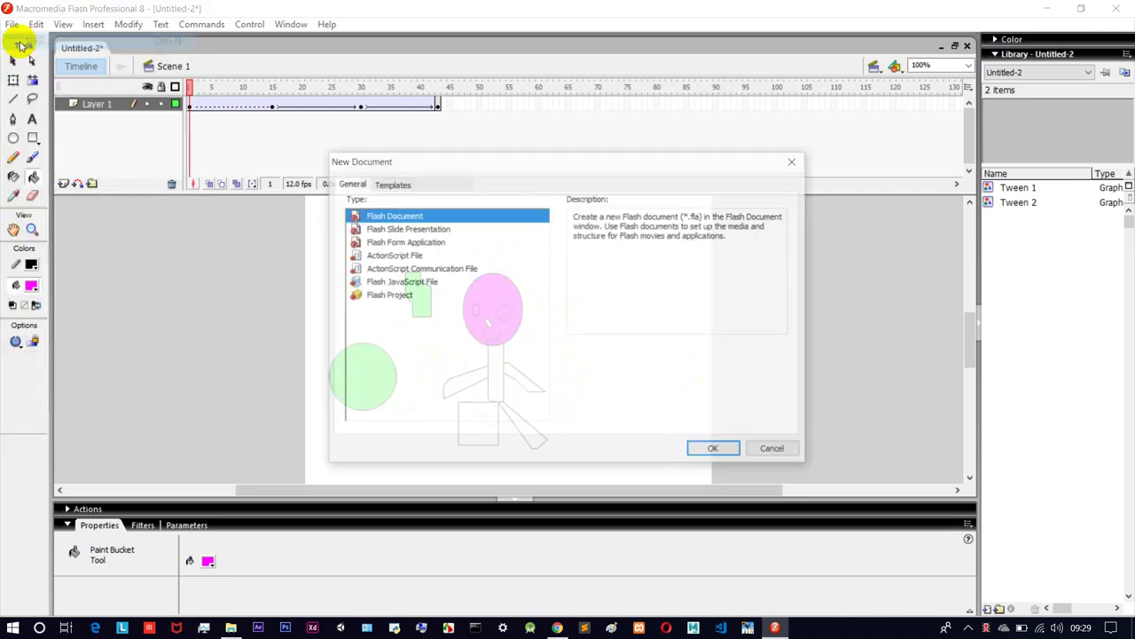
click(717, 450)
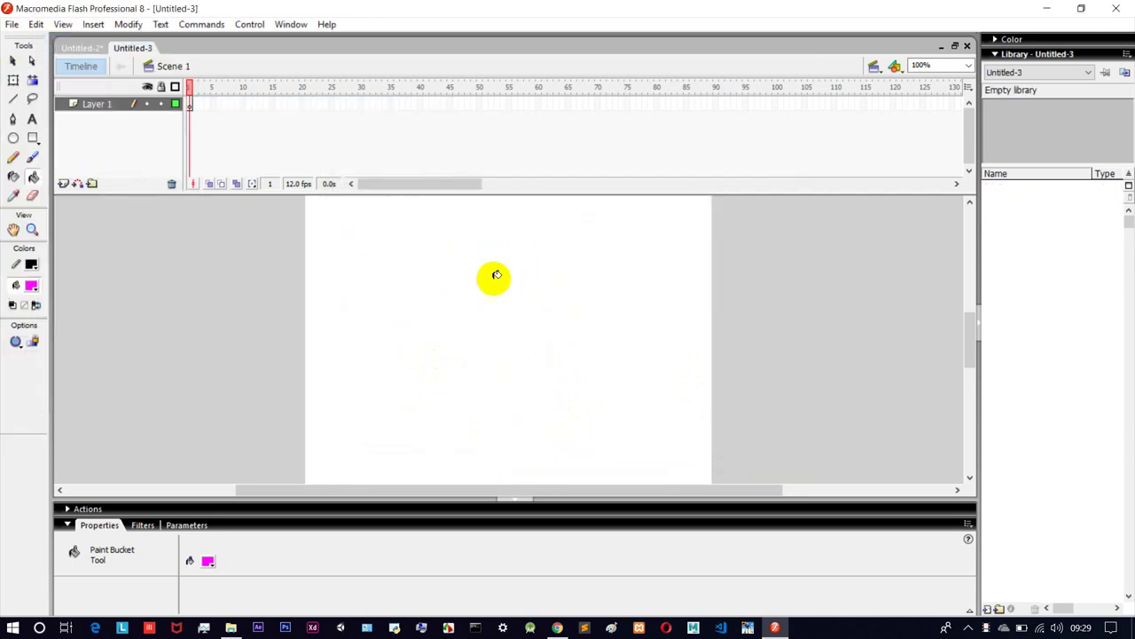
click(13, 139)
drag(327, 321, 393, 389)
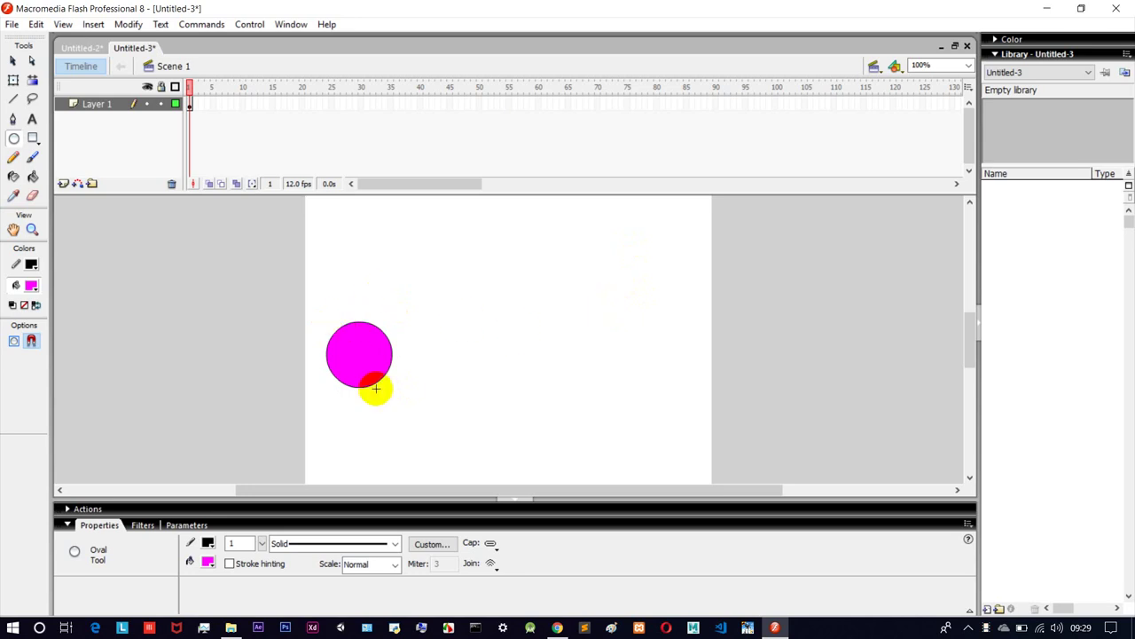
Insert a keyframe at frame 30 and replace its circle with a magenta square near the stage's right edge.
right_click(362, 103)
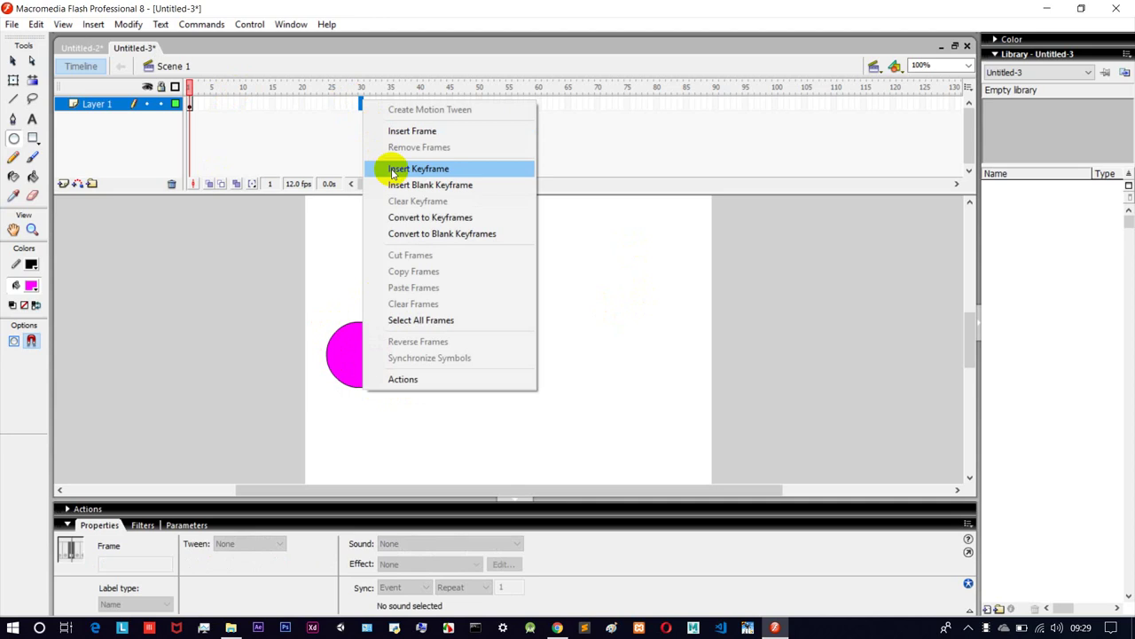
click(414, 170)
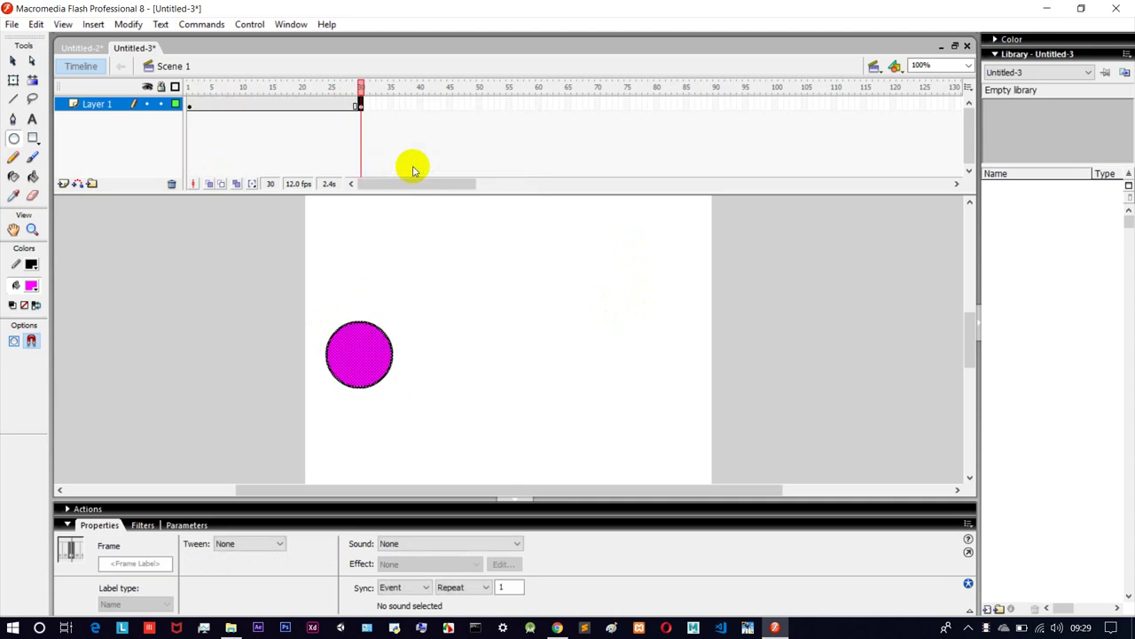
click(189, 104)
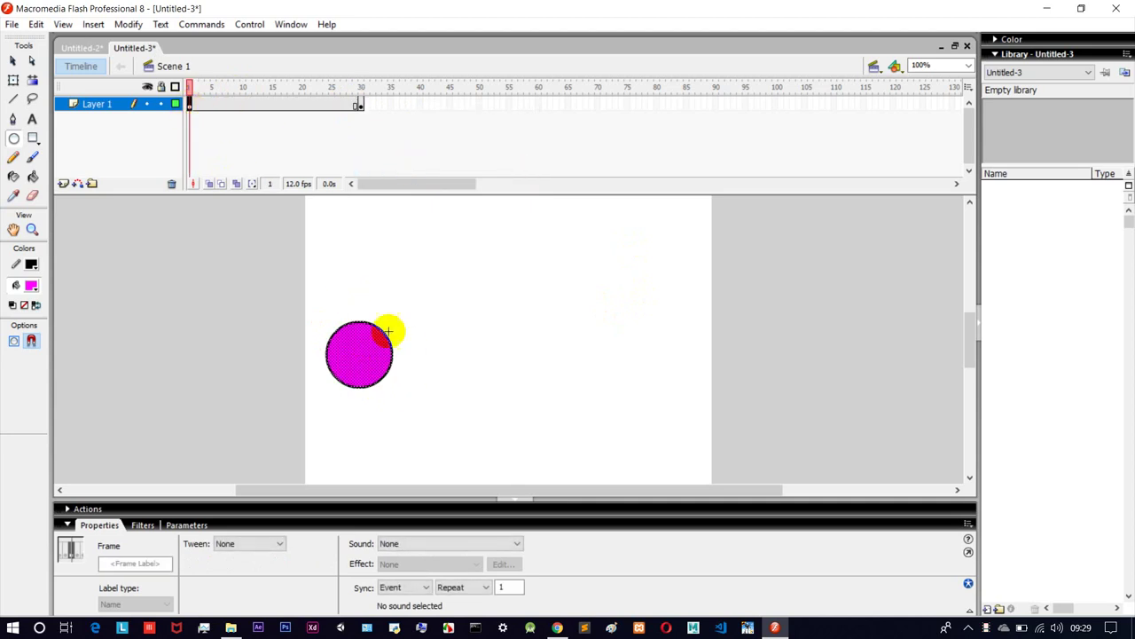
click(360, 103)
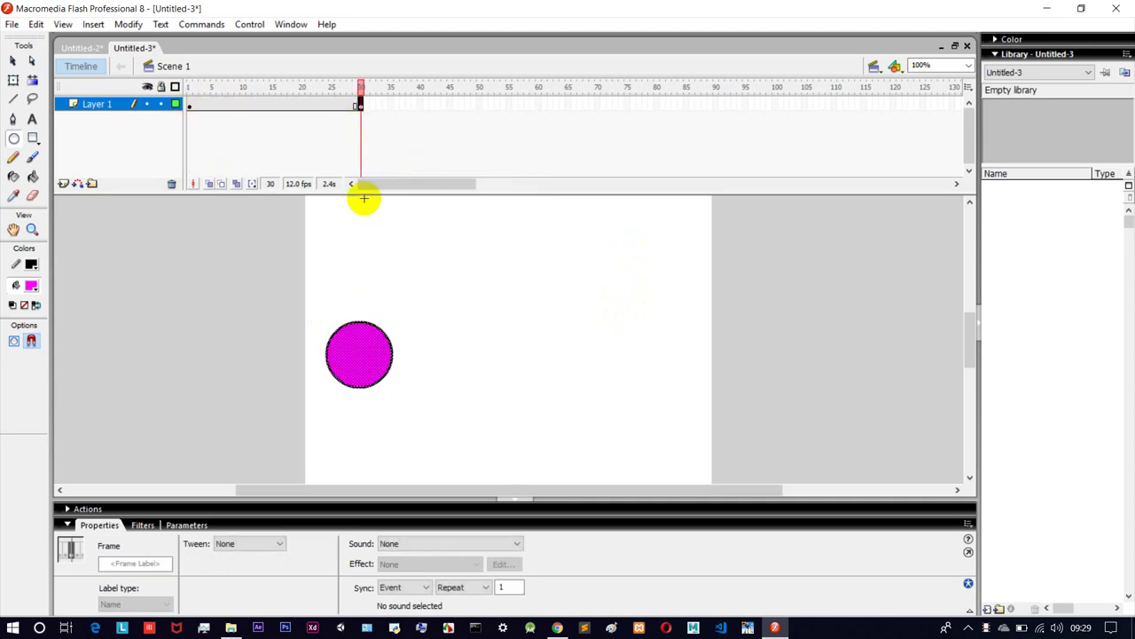
key(Delete)
click(33, 138)
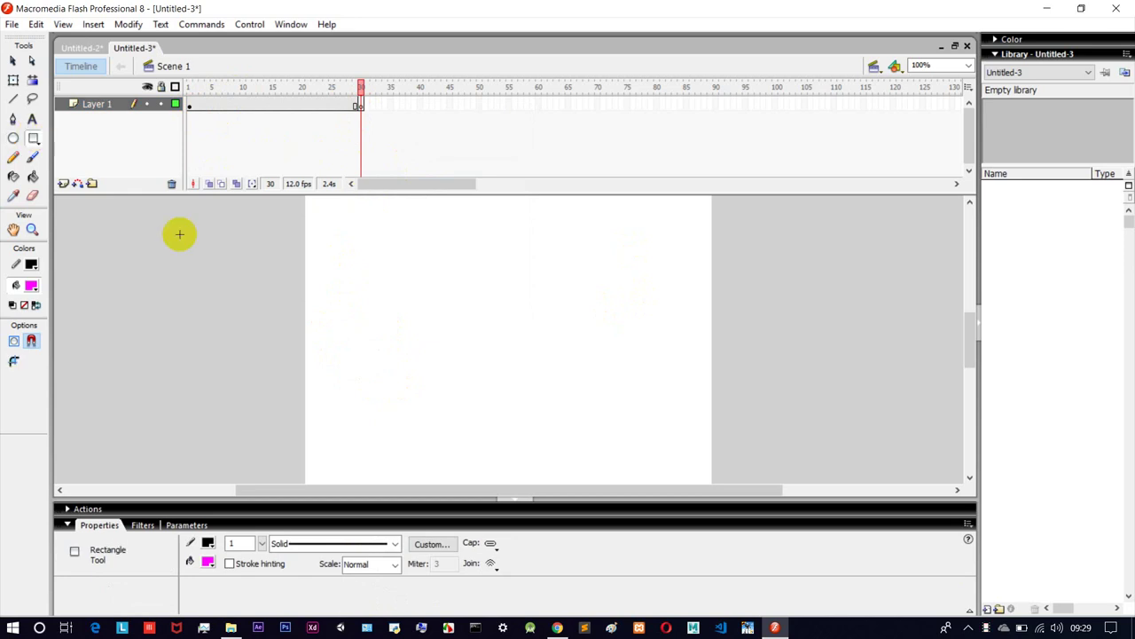
drag(619, 324, 684, 387)
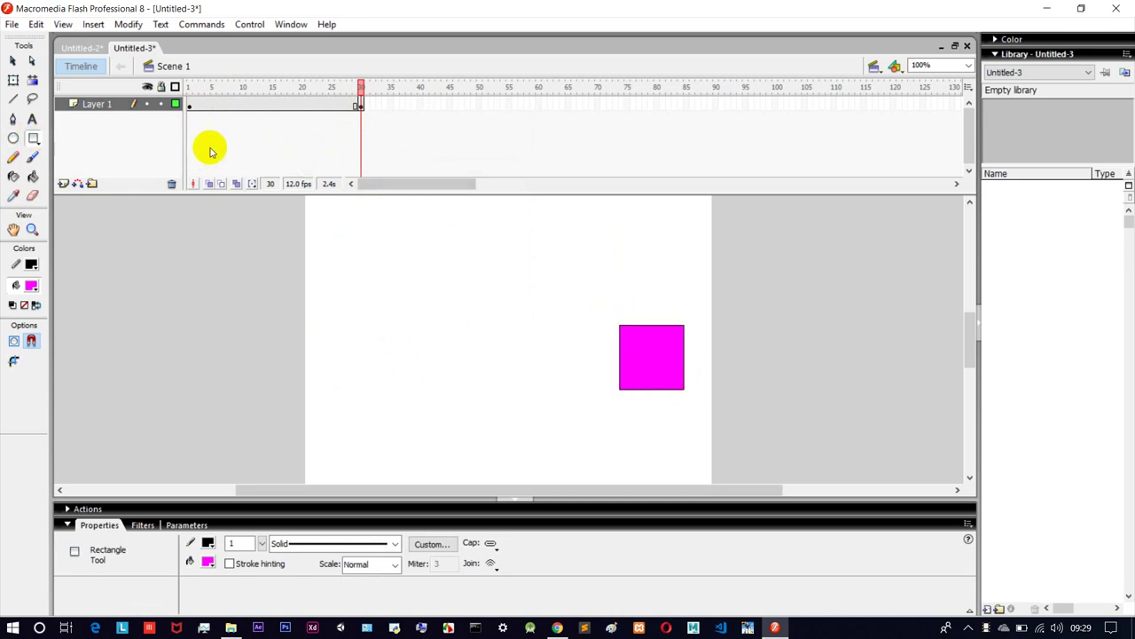
Compare the shapes at frames 1 and 30, and set the tween type of frame 1 to Shape.
click(189, 105)
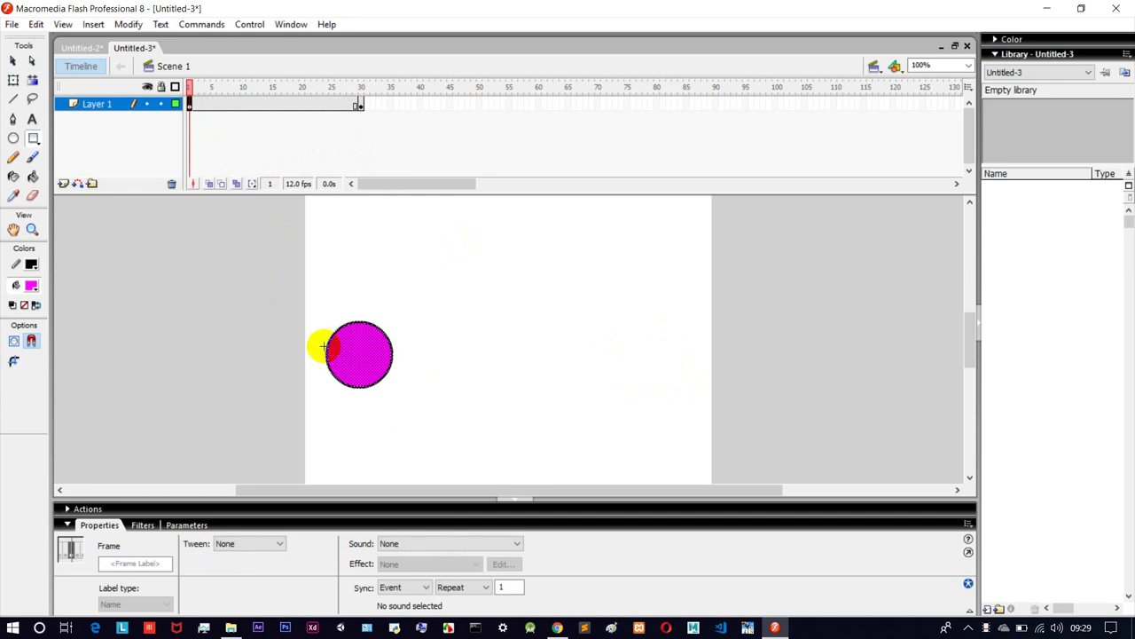
click(360, 108)
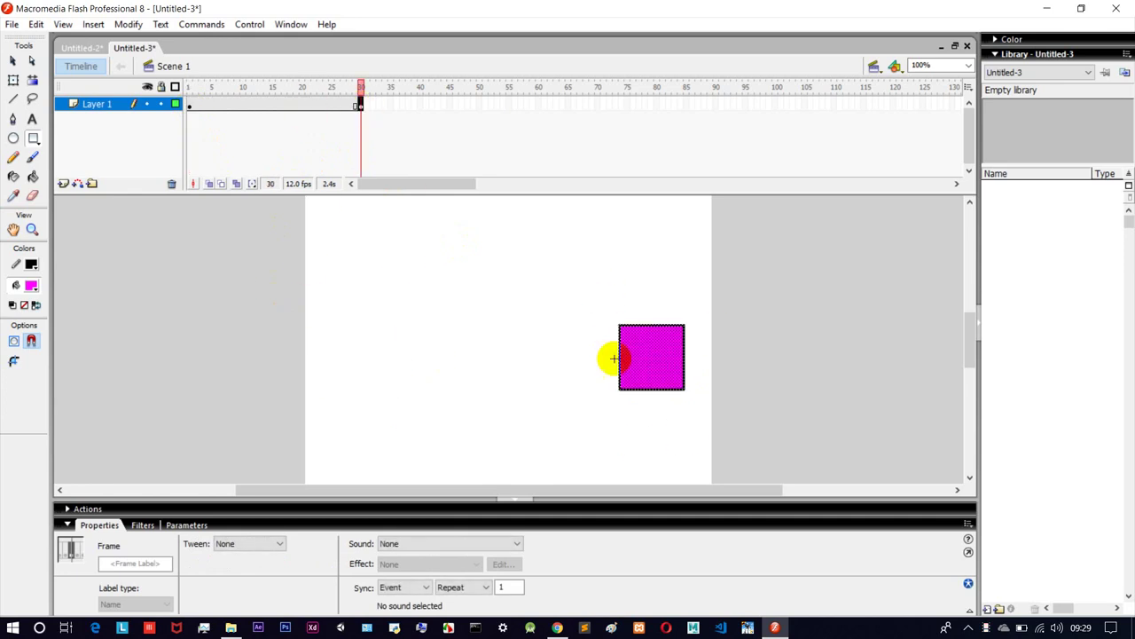
right_click(190, 107)
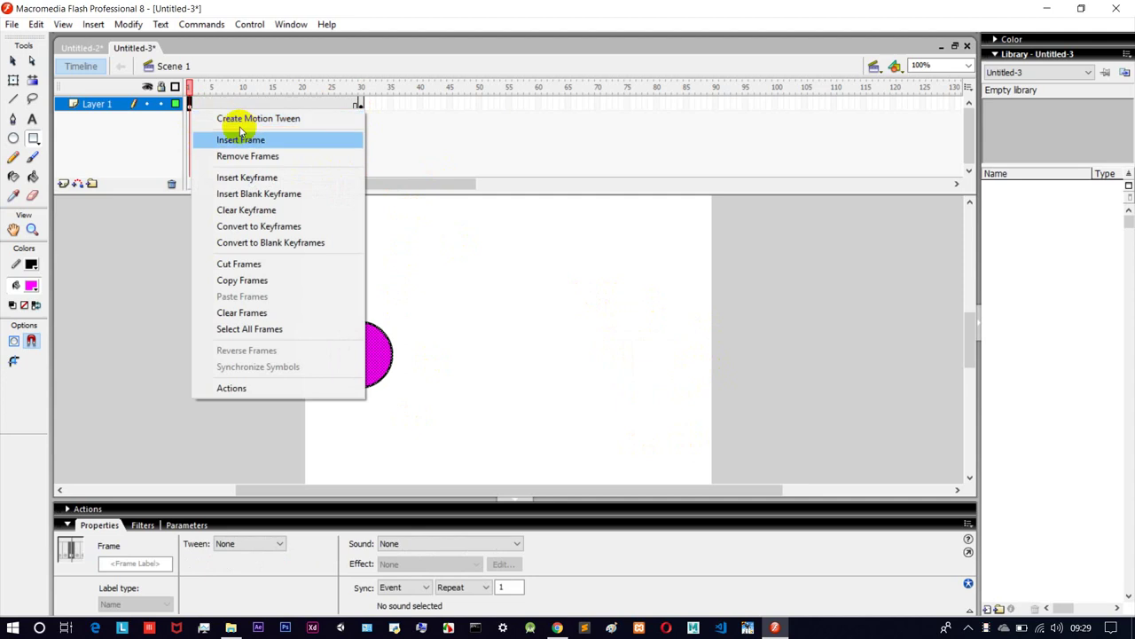
click(147, 239)
click(189, 107)
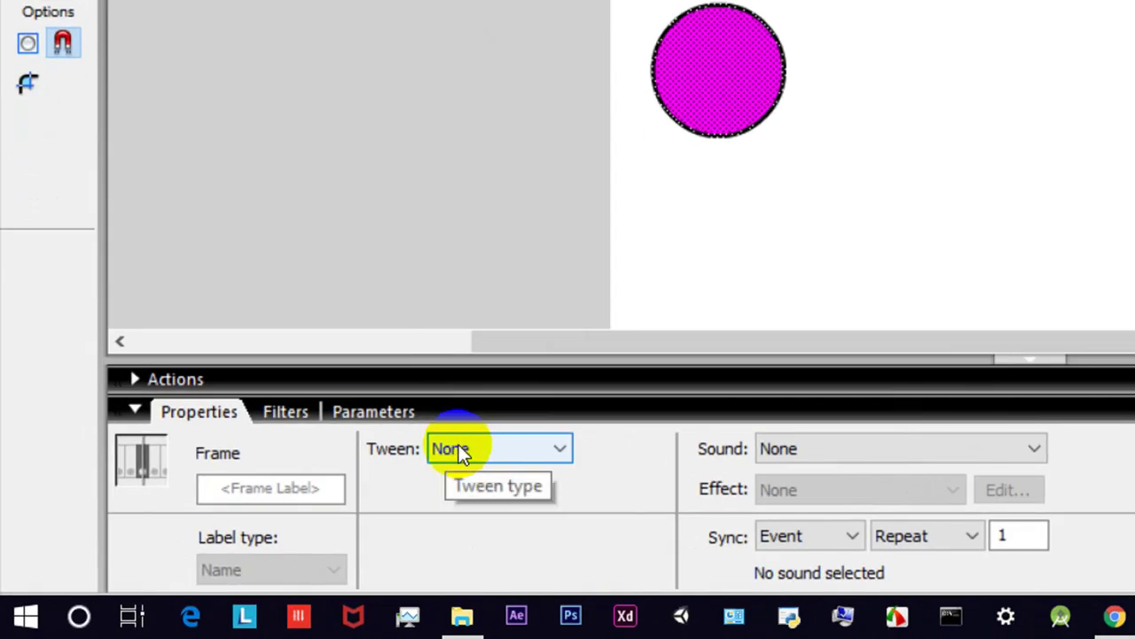
click(231, 542)
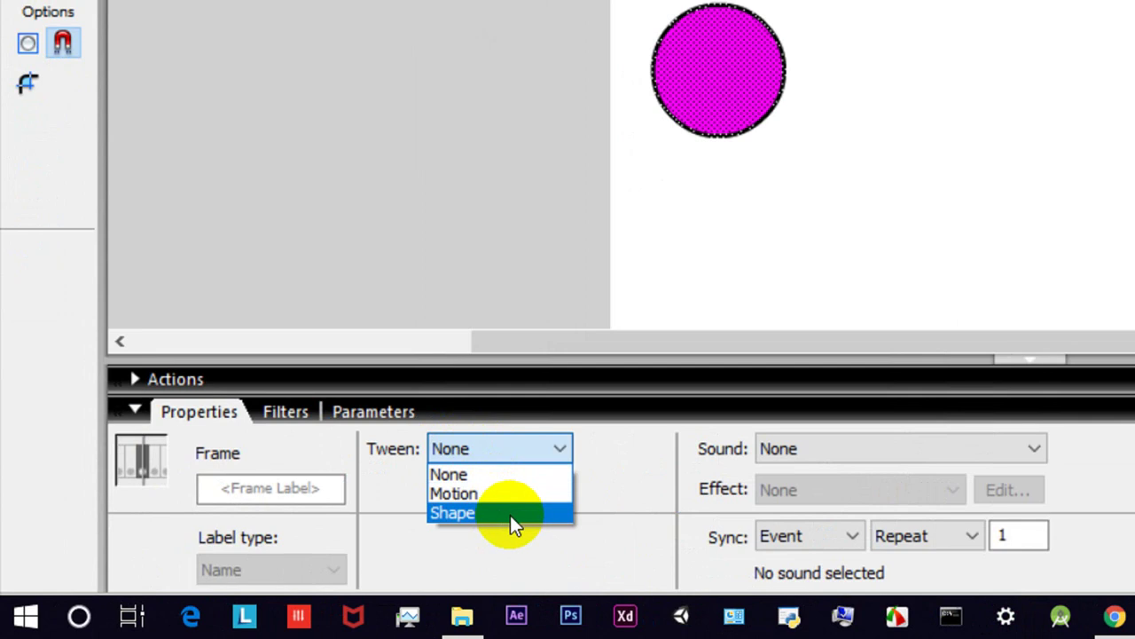
click(510, 514)
click(448, 454)
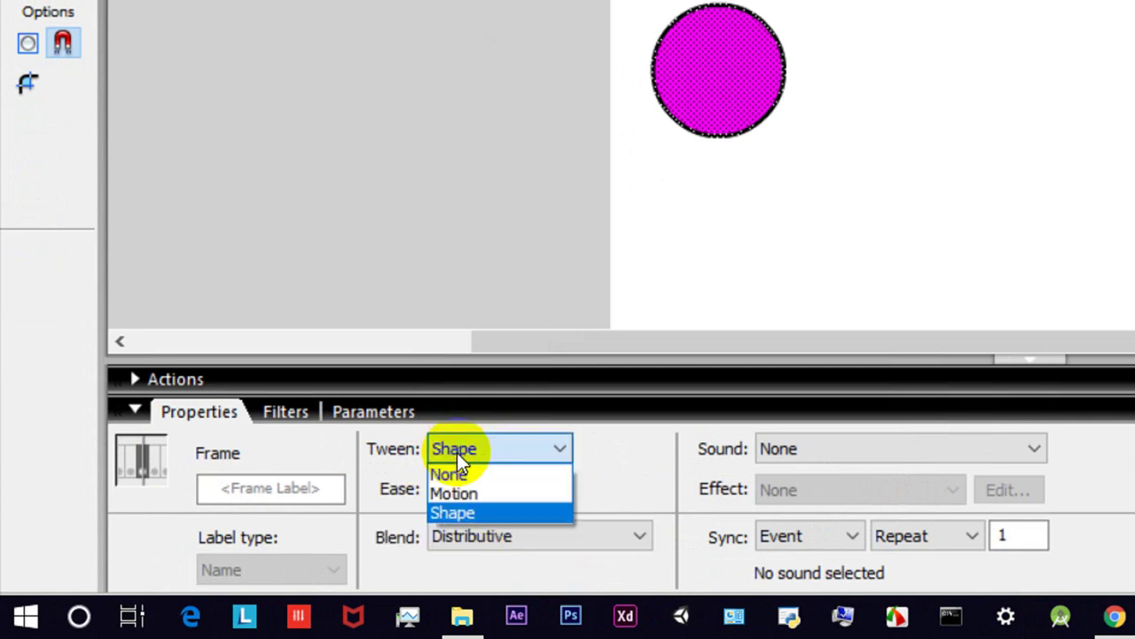
click(455, 507)
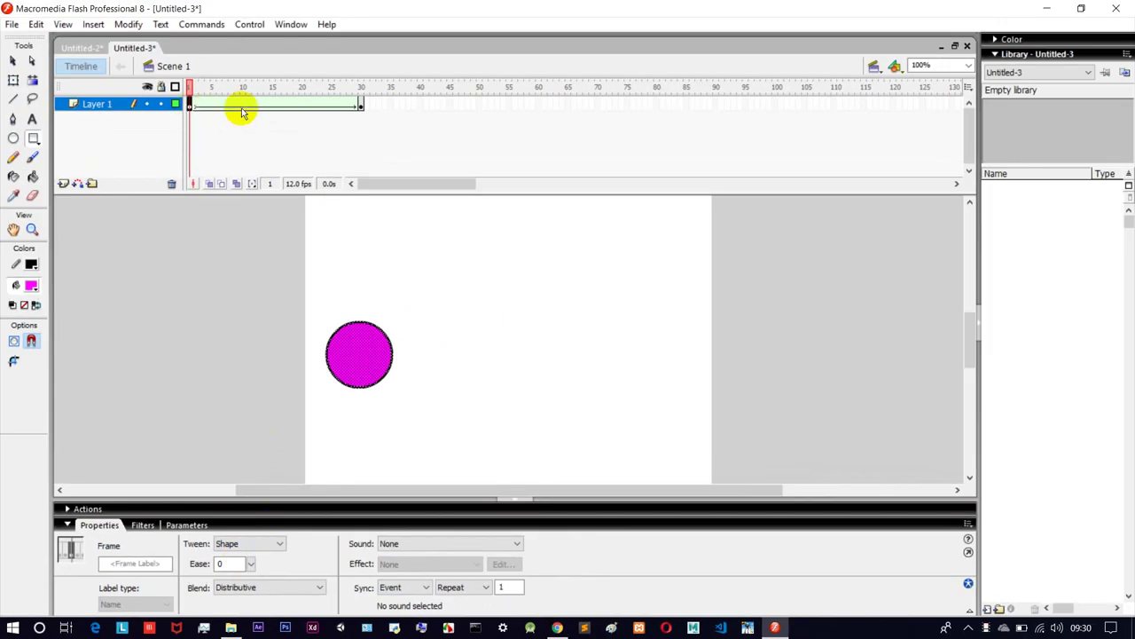
Check frames 30 and 1, test the movie to preview the circle morphing into the square, and close the preview.
click(358, 105)
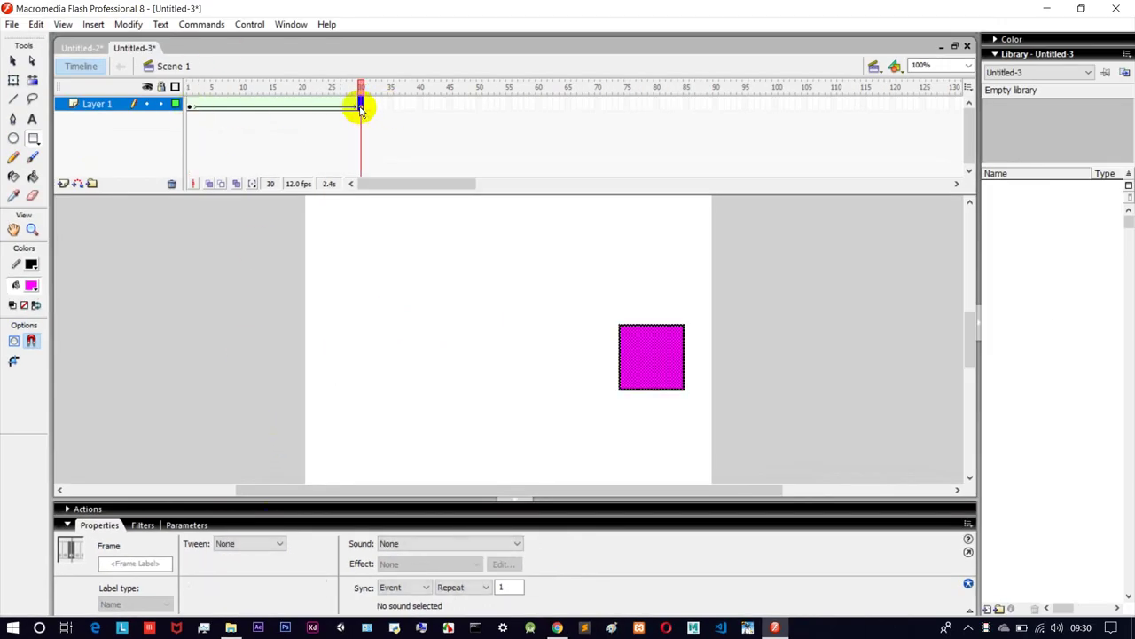
click(190, 105)
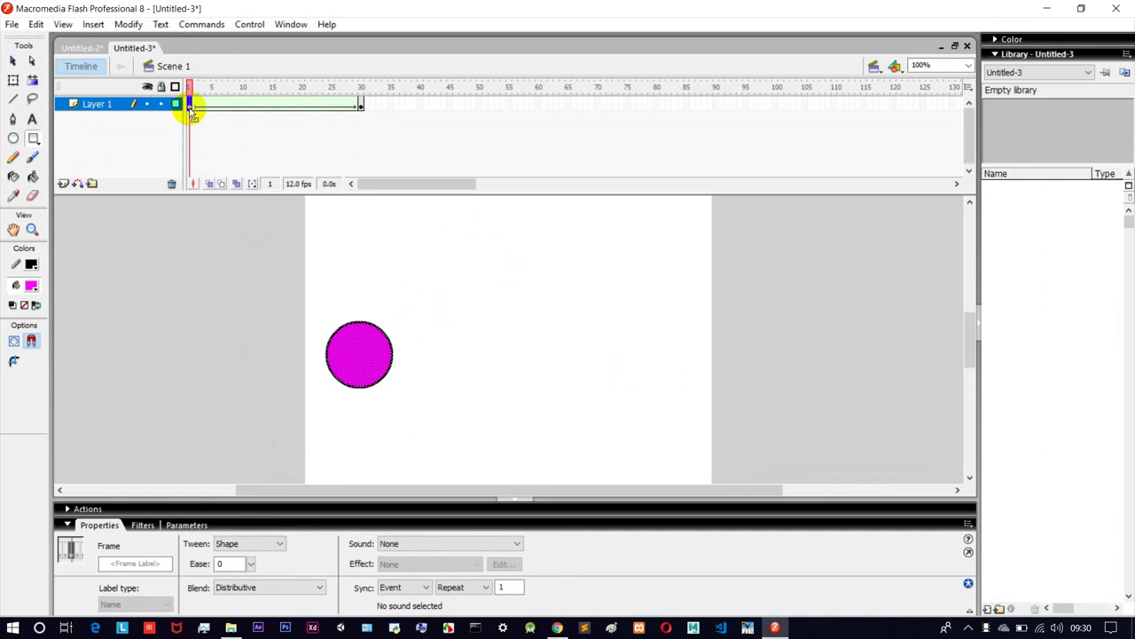
key(ctrl+Return)
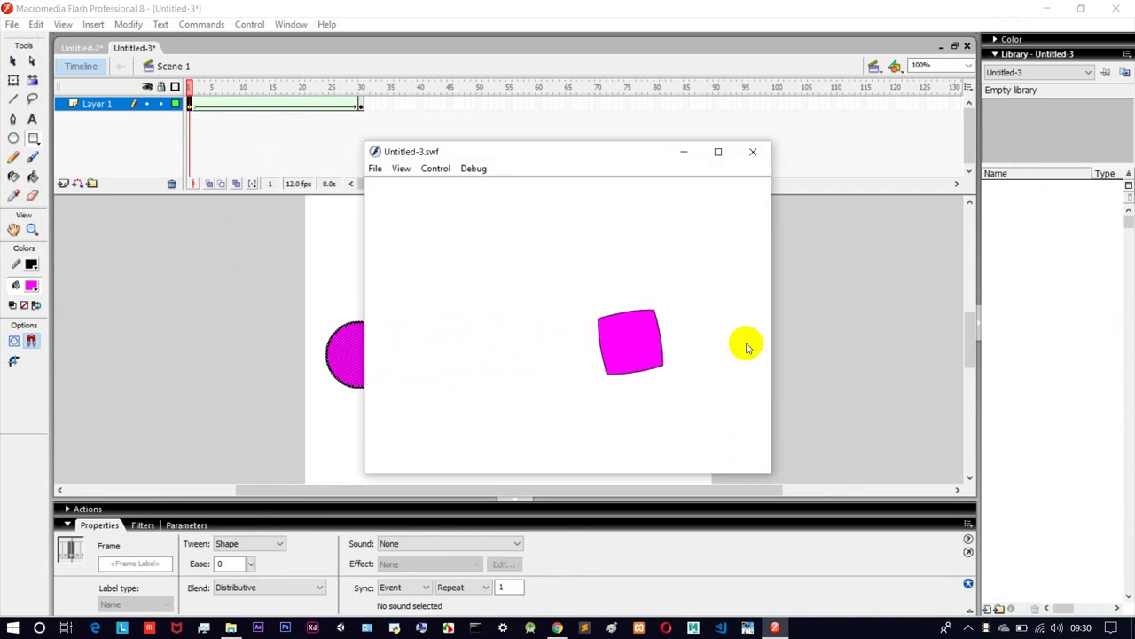
click(753, 151)
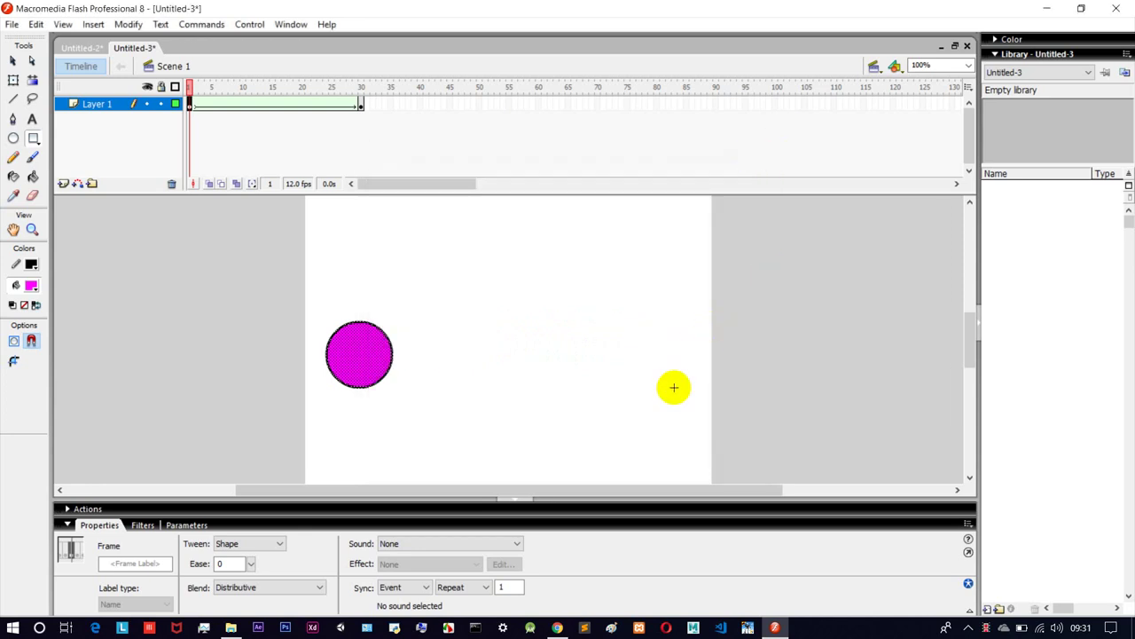
Sketch a freehand line across the stage beside the magenta circle with the Pencil tool, and create a new Flash Document.
click(14, 160)
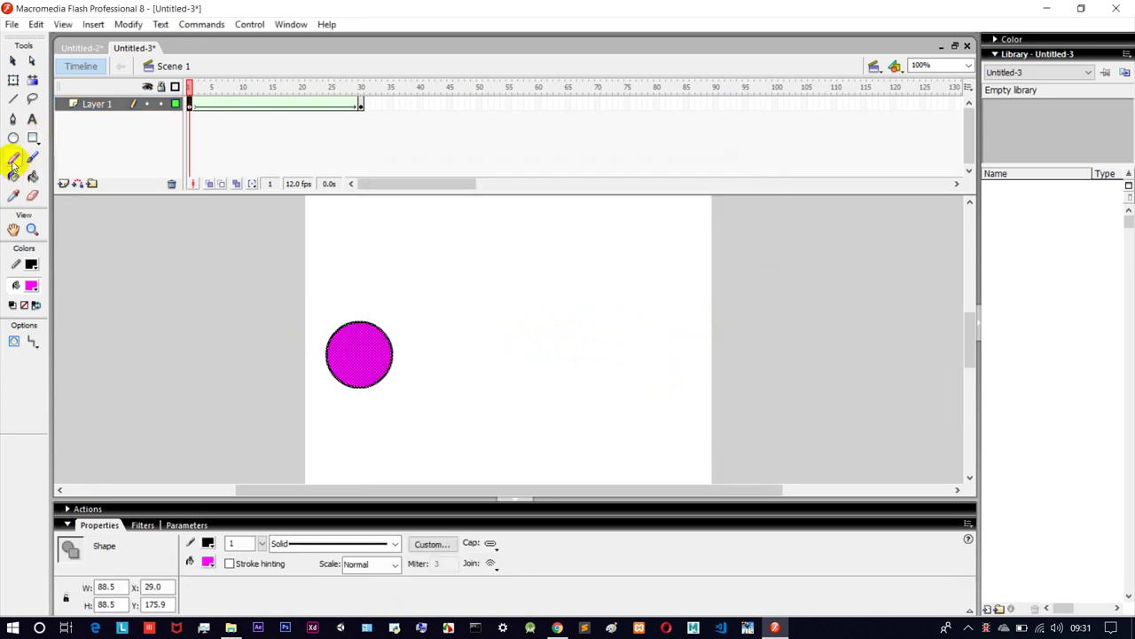
mouse_move(364, 298)
mouse_down()
mouse_move(456, 282)
mouse_move(479, 332)
mouse_move(552, 391)
mouse_move(585, 399)
mouse_move(628, 278)
mouse_up()
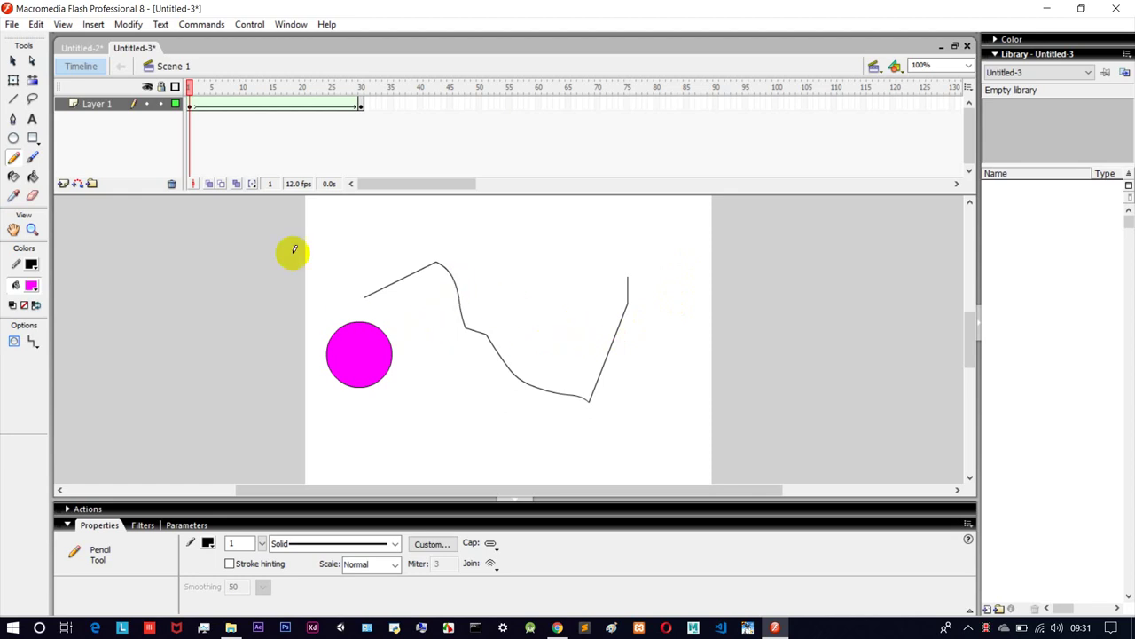
click(13, 26)
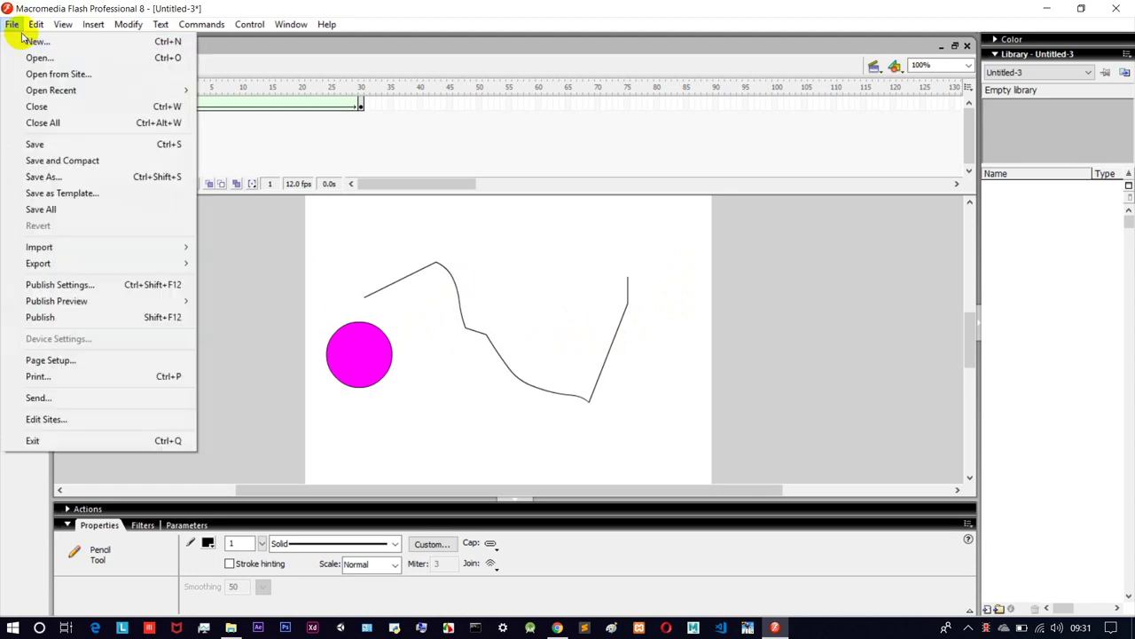
click(27, 41)
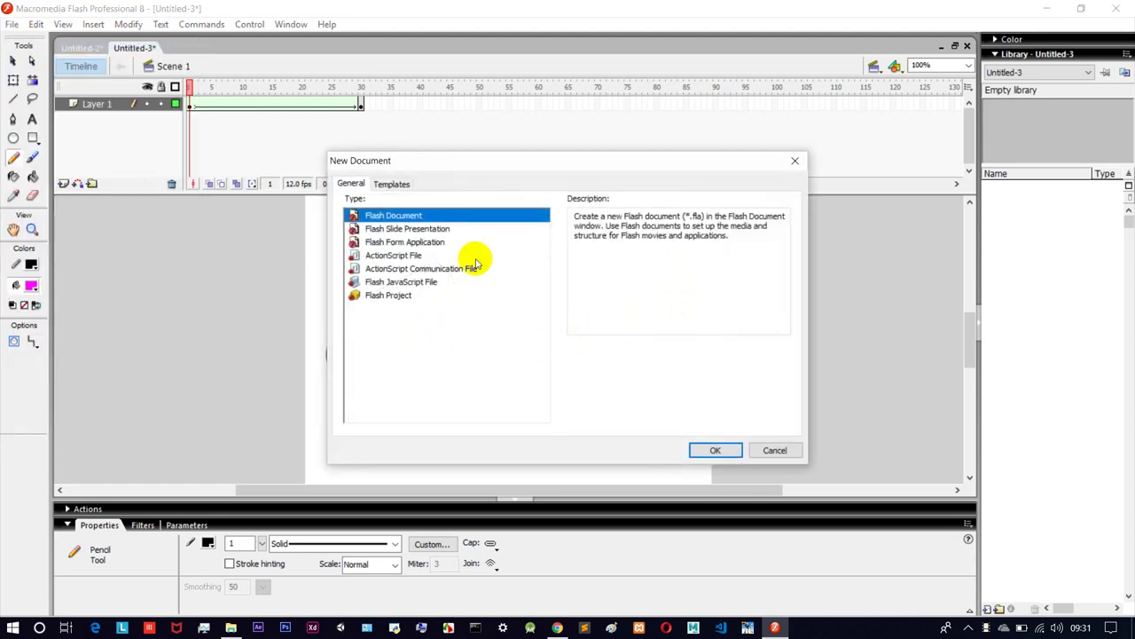
click(707, 450)
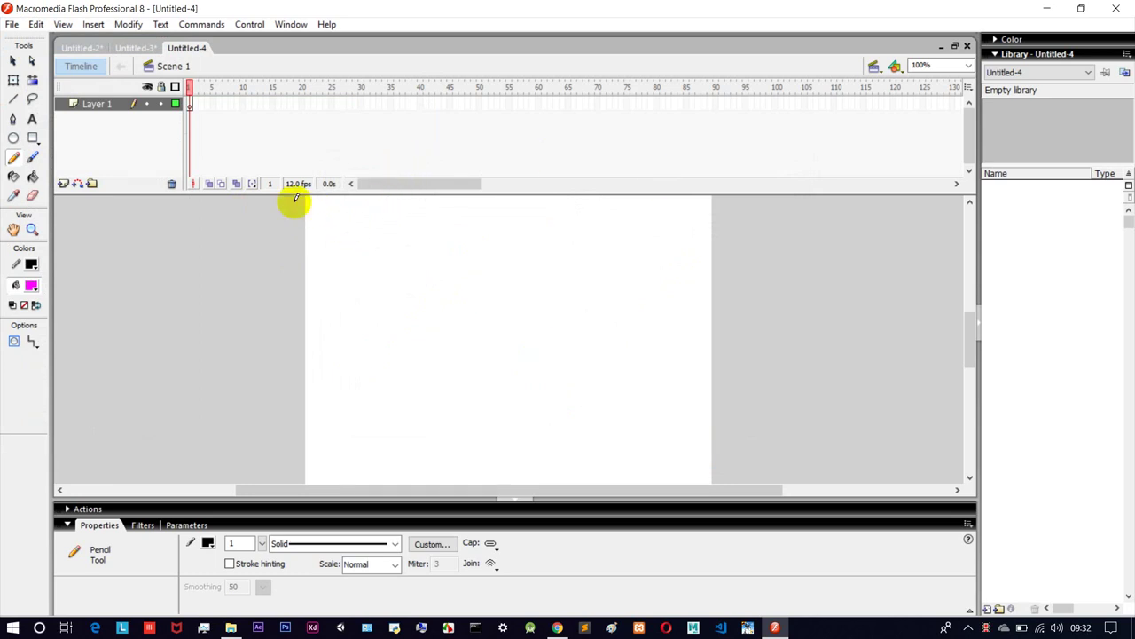
Add a motion guide to Layer 1 and draw a zigzag pencil path on it from the stage's upper left to its lower right.
right_click(106, 108)
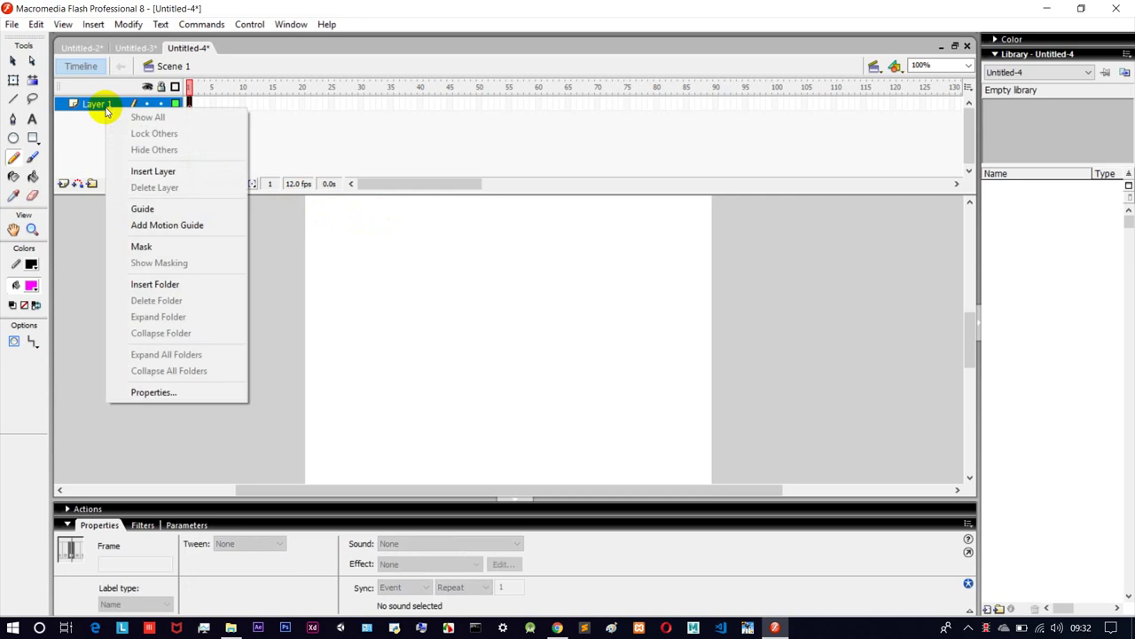
click(169, 232)
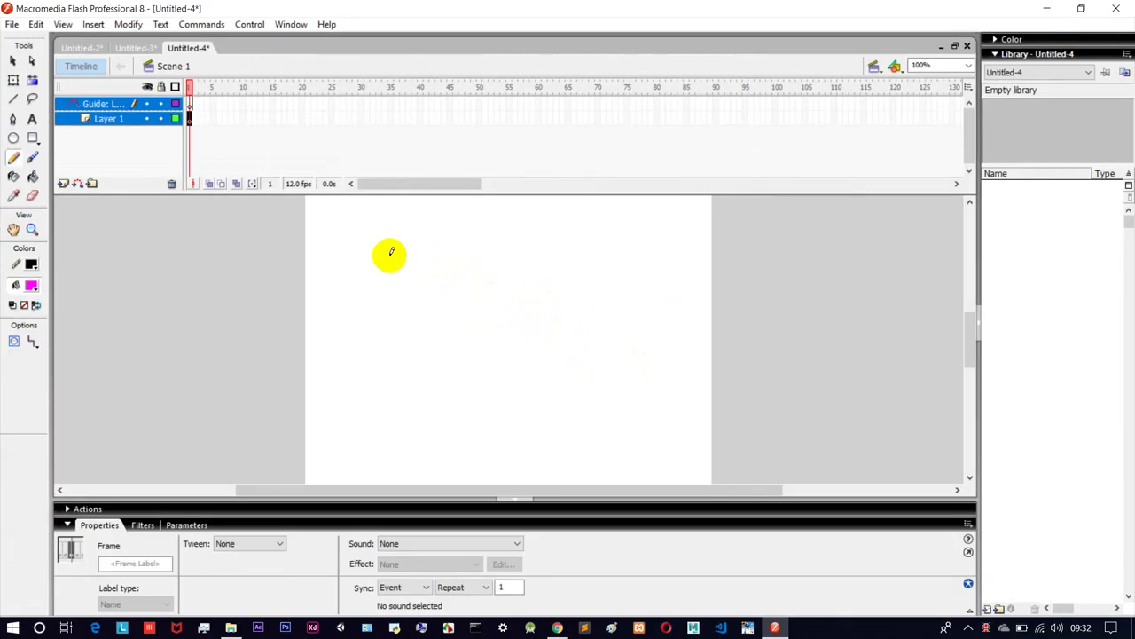
mouse_move(353, 264)
mouse_down()
mouse_move(641, 264)
mouse_move(648, 314)
mouse_move(373, 323)
mouse_move(371, 395)
mouse_move(473, 413)
mouse_move(657, 410)
mouse_up()
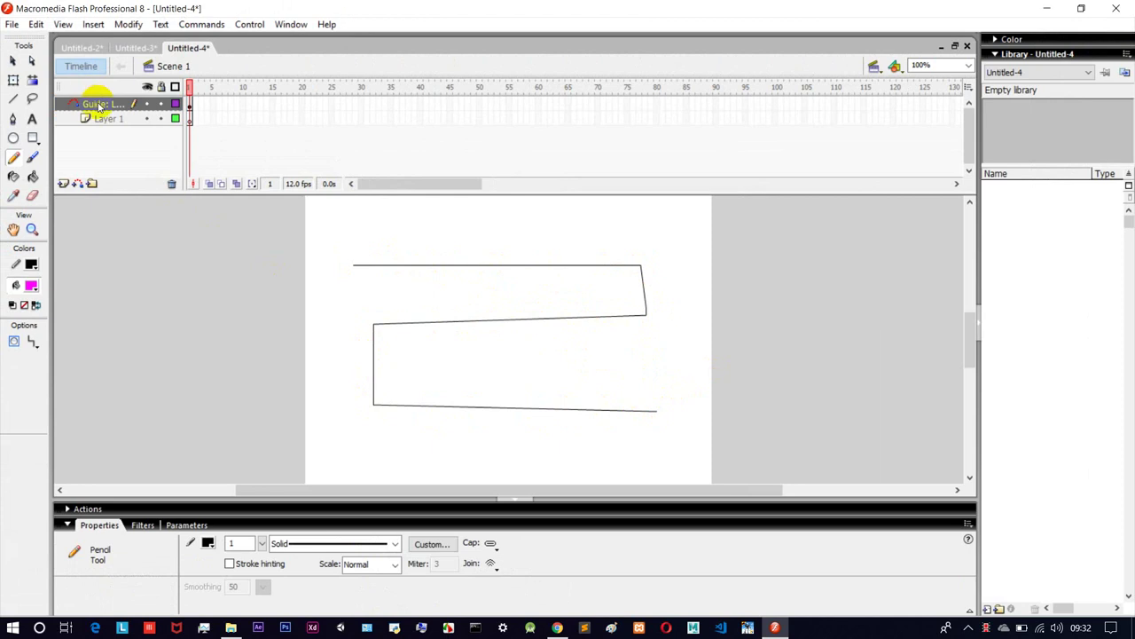
On Layer 1, draw a magenta circle about 23 px wide at the start of the path, and insert a keyframe at frame 30.
drag(100, 121, 102, 123)
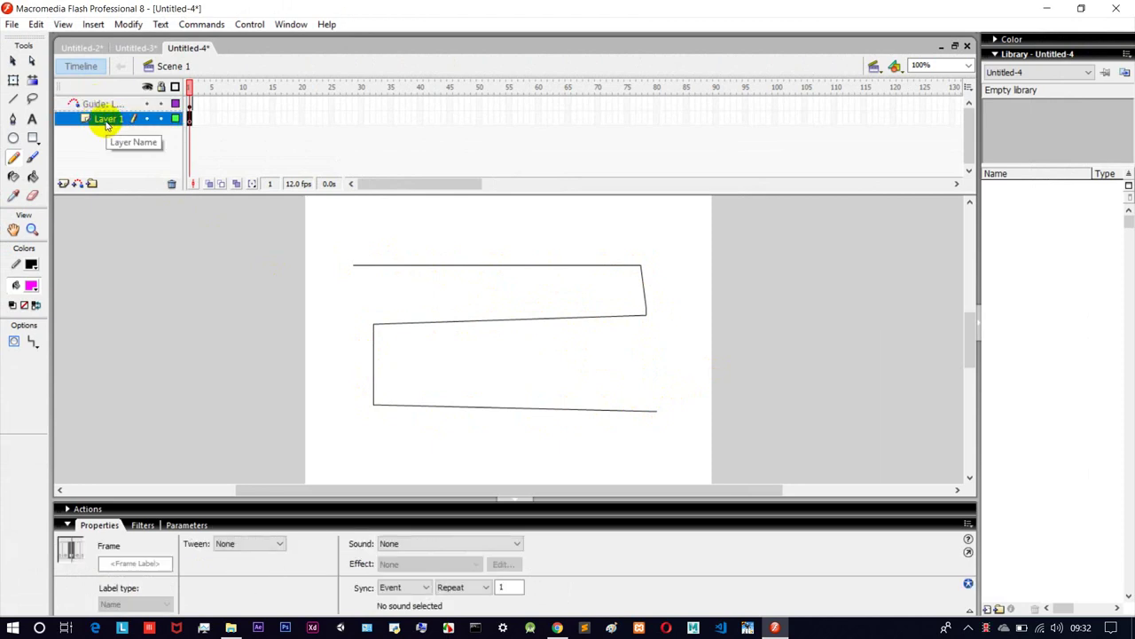
click(15, 140)
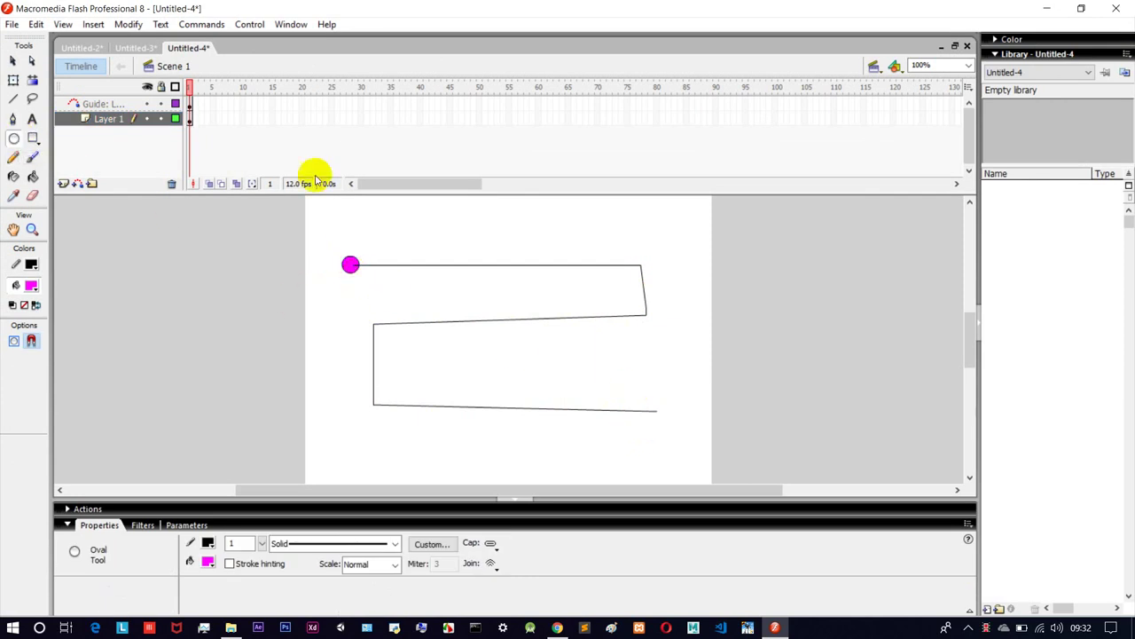
right_click(361, 118)
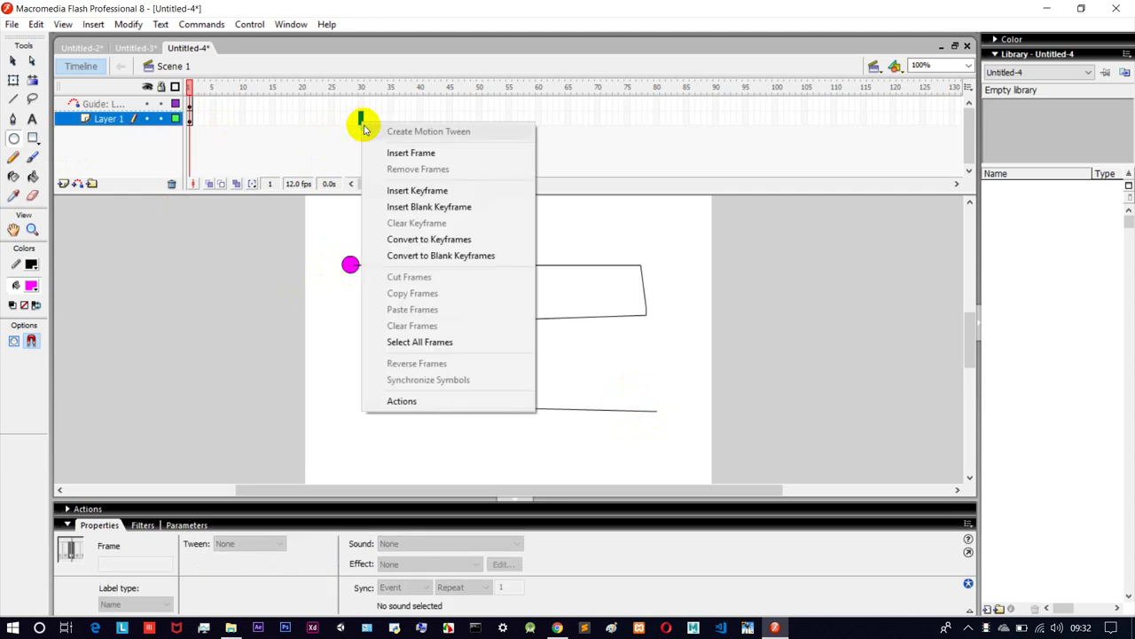
click(391, 190)
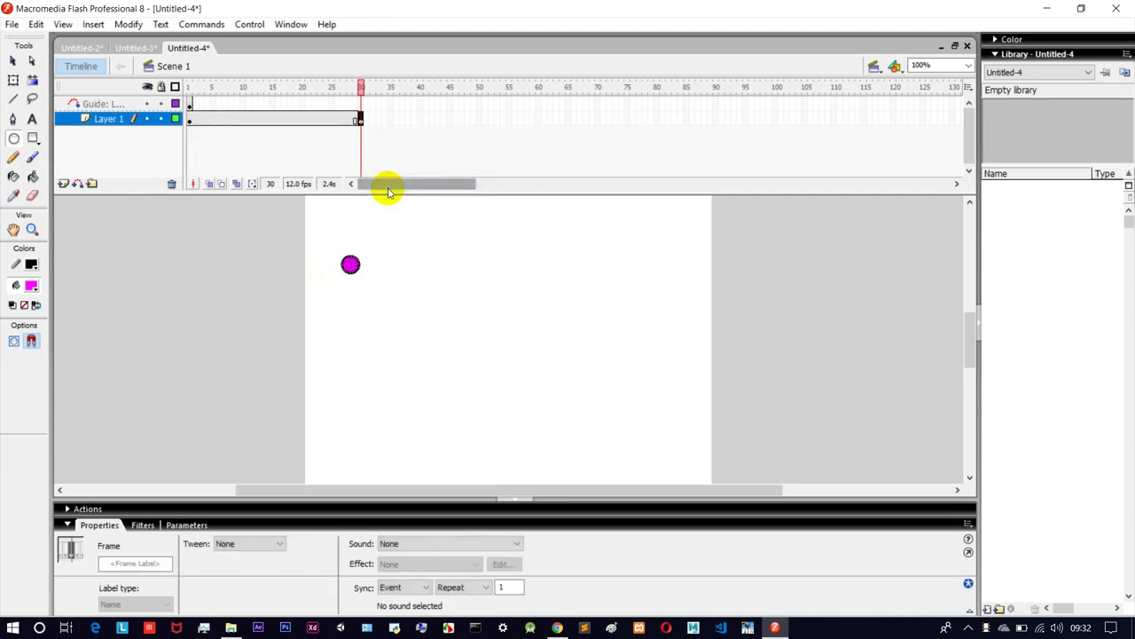
Insert a keyframe at frame 30 of the guide layer.
click(361, 105)
right_click(360, 105)
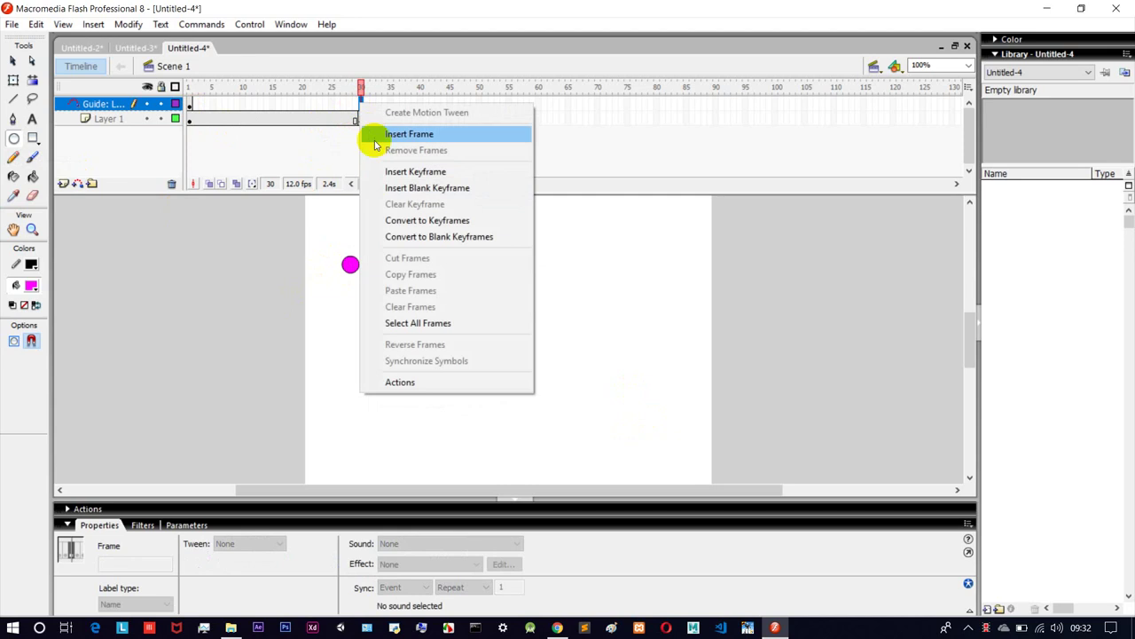
click(377, 171)
drag(359, 103, 361, 120)
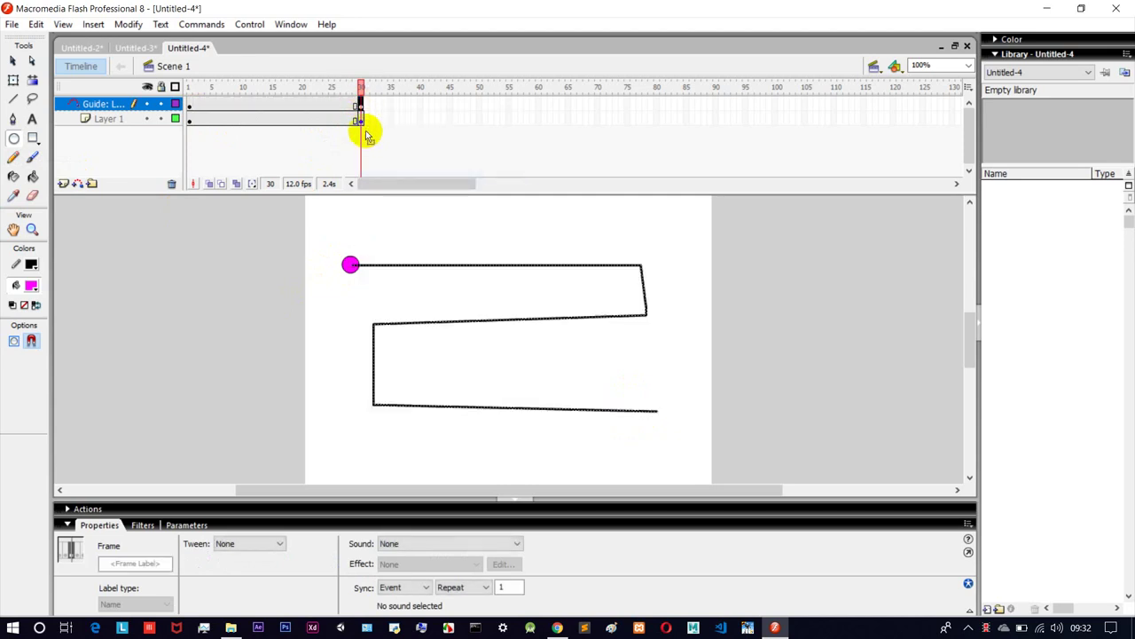
In frame 30 of Layer 1, move the magenta circle to the lower-right end of the guide path.
click(106, 118)
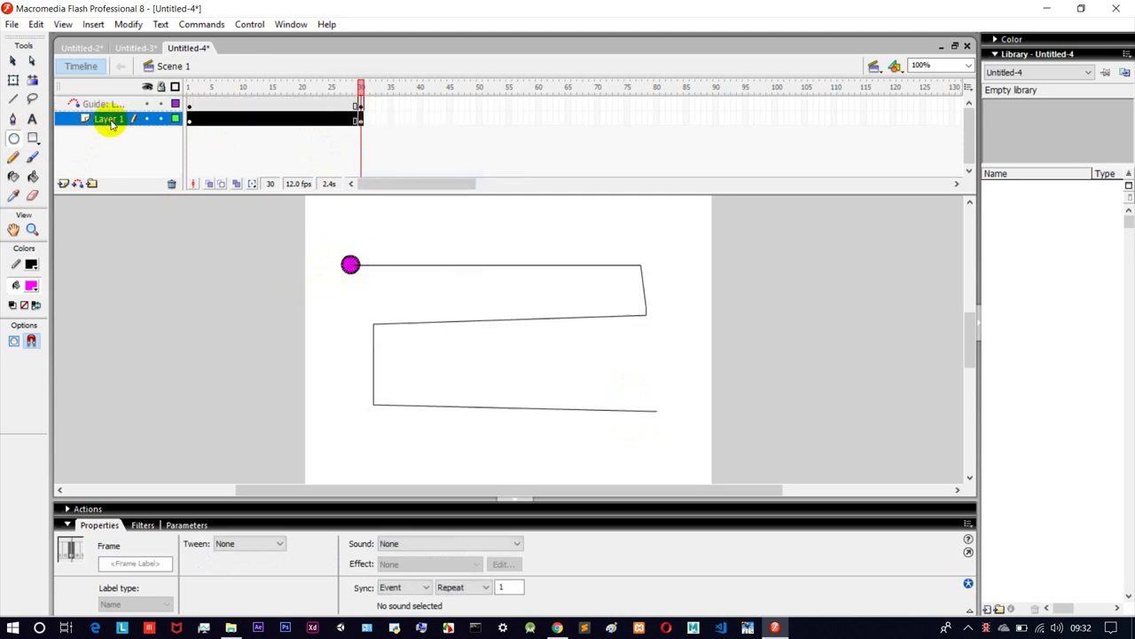
click(189, 118)
click(360, 116)
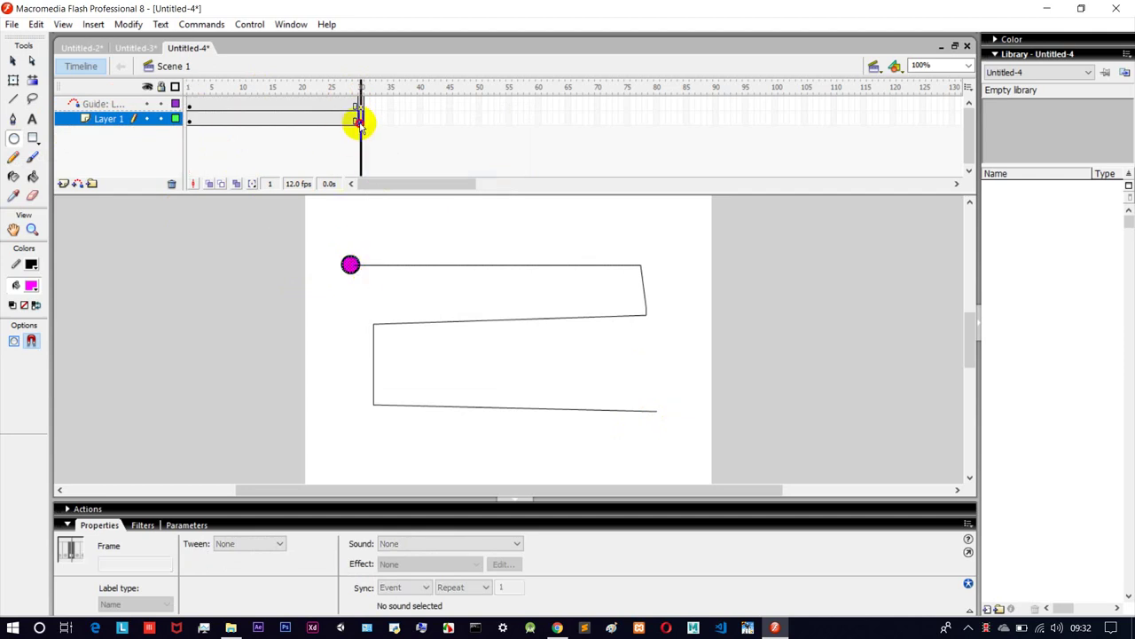
click(15, 60)
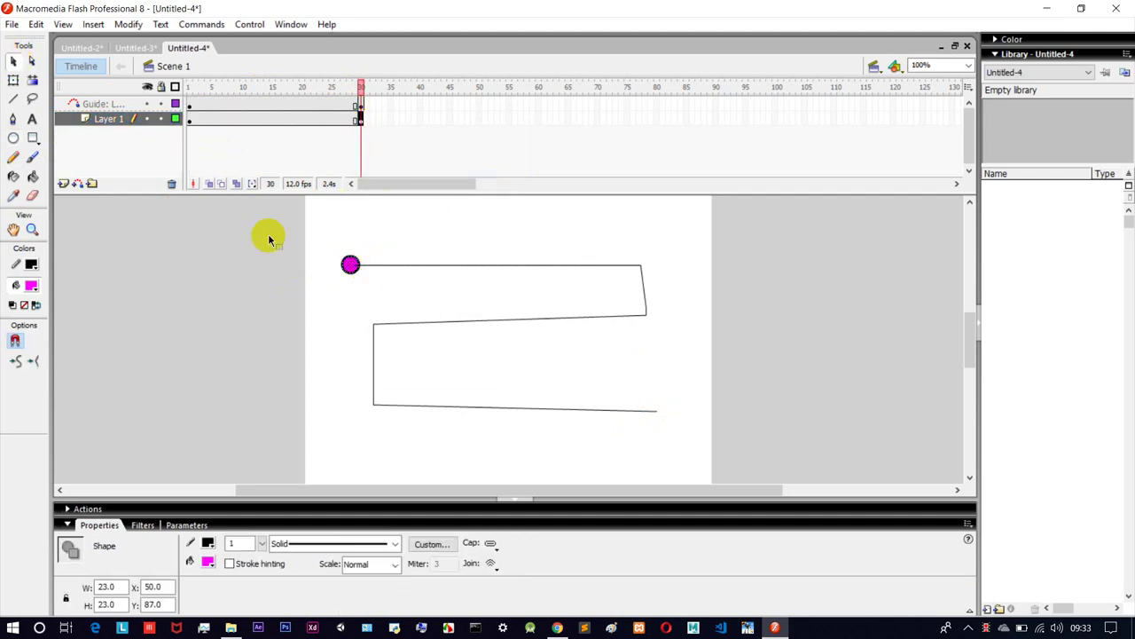
drag(349, 263, 656, 414)
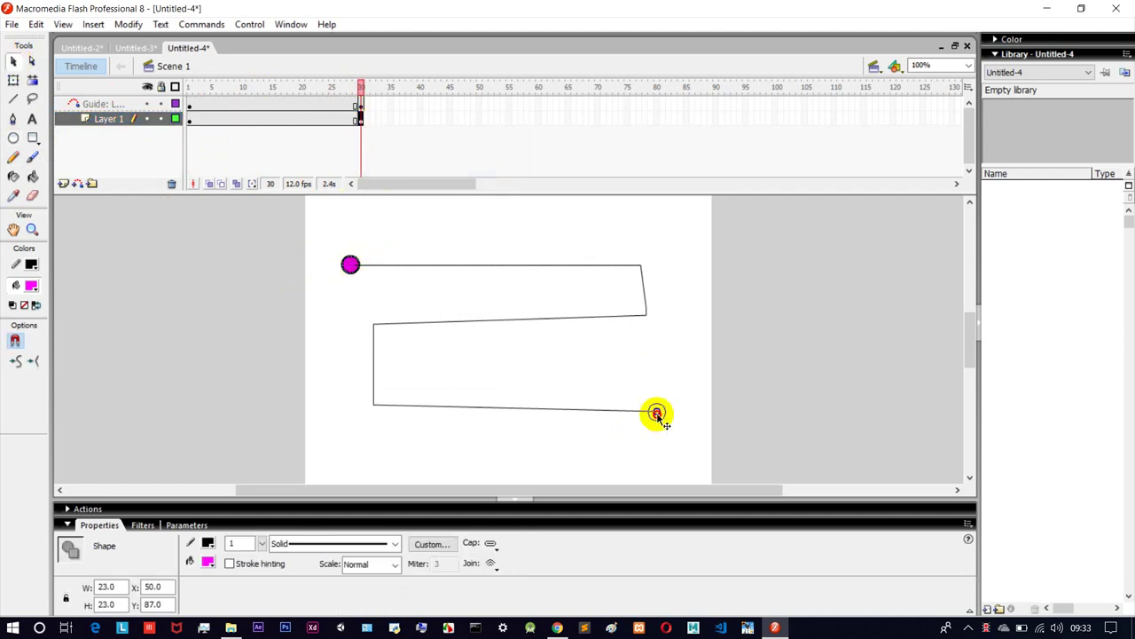
Check the circle in frames 1 and 30 and the guide path, test the movie without a tween, and close the preview.
click(188, 118)
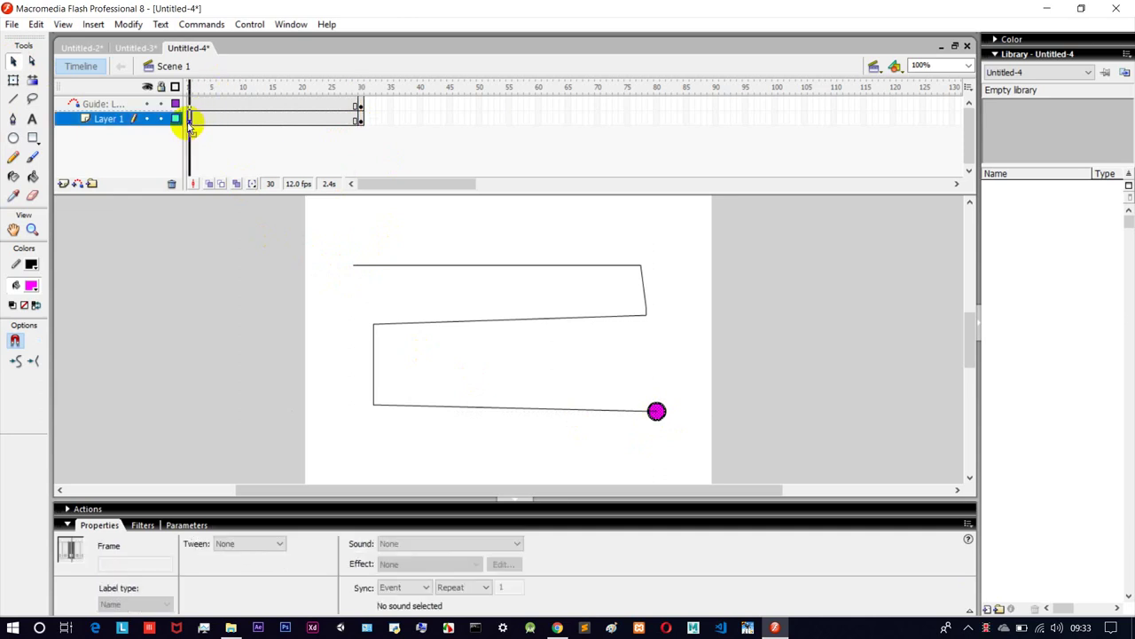
click(361, 119)
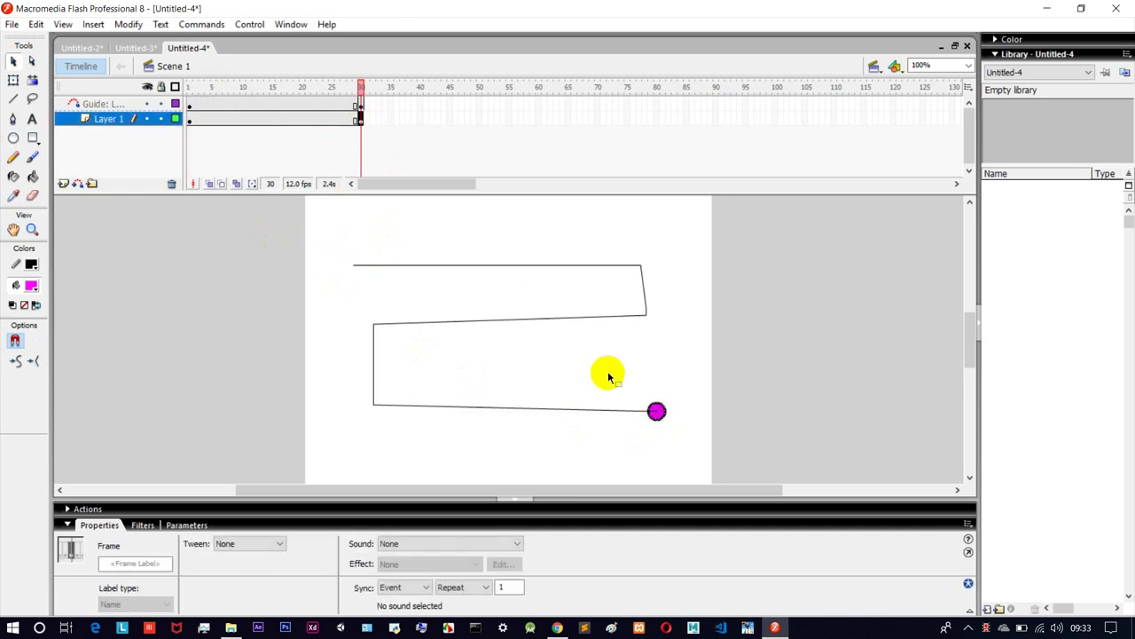
click(106, 104)
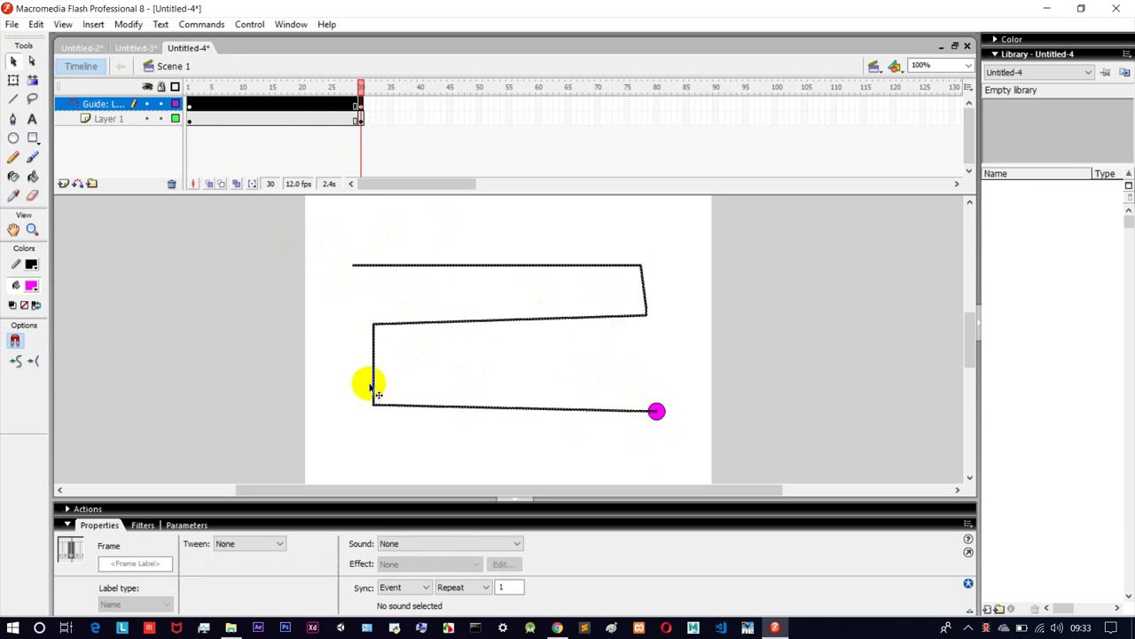
click(193, 122)
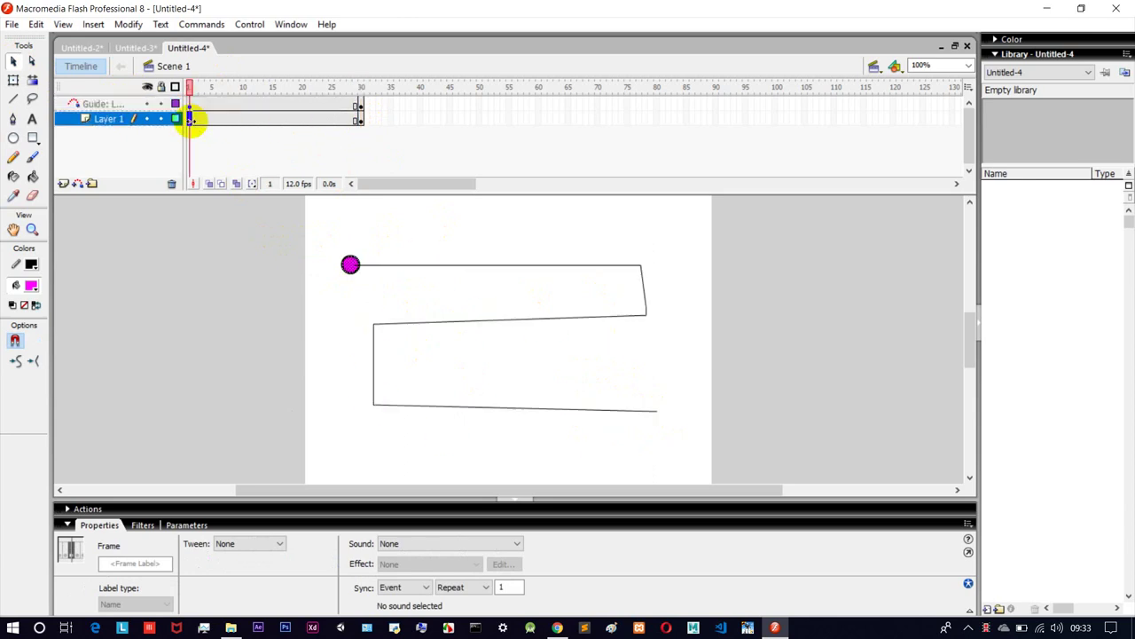
key(ctrl+Return)
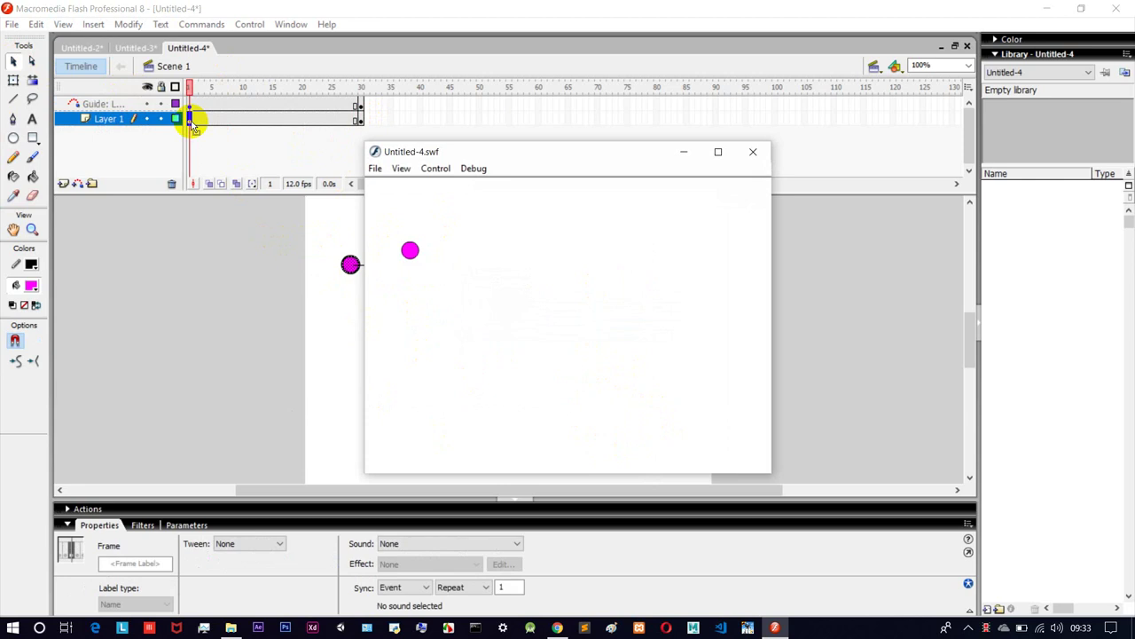
click(753, 152)
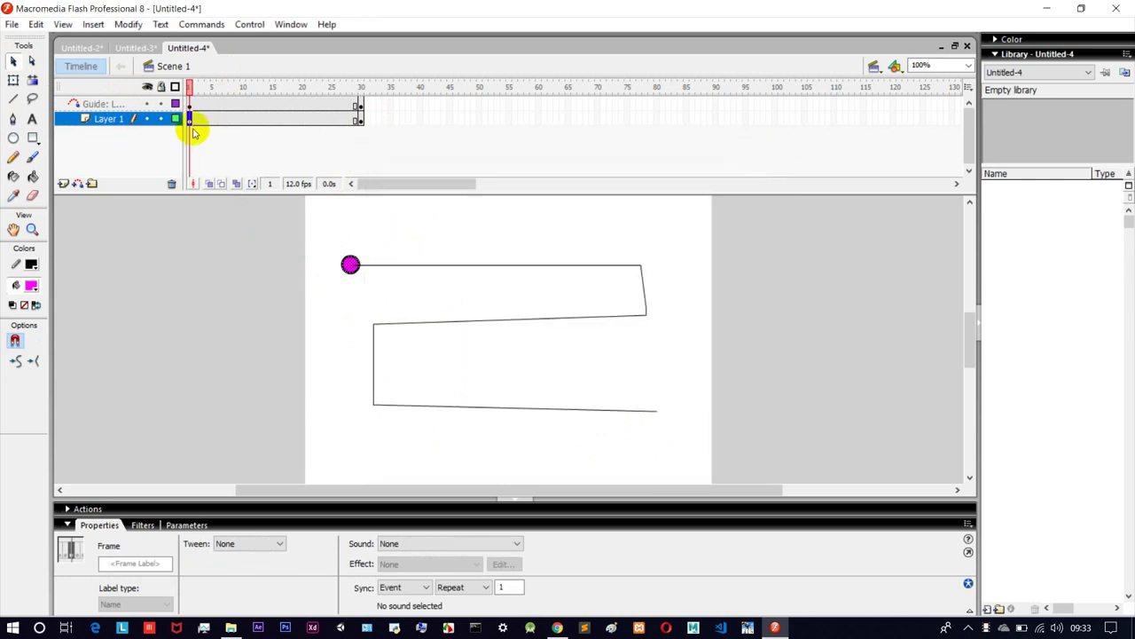
Create a motion tween at frame 1 of Layer 1, test the movie beside the guide path, and close the preview.
right_click(193, 124)
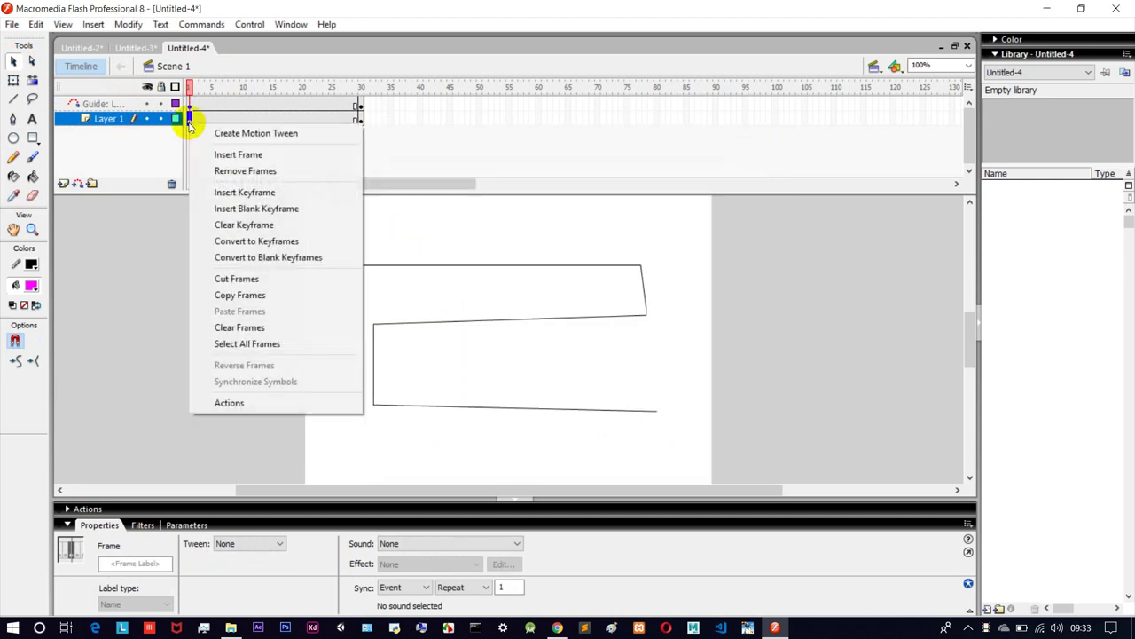
click(234, 135)
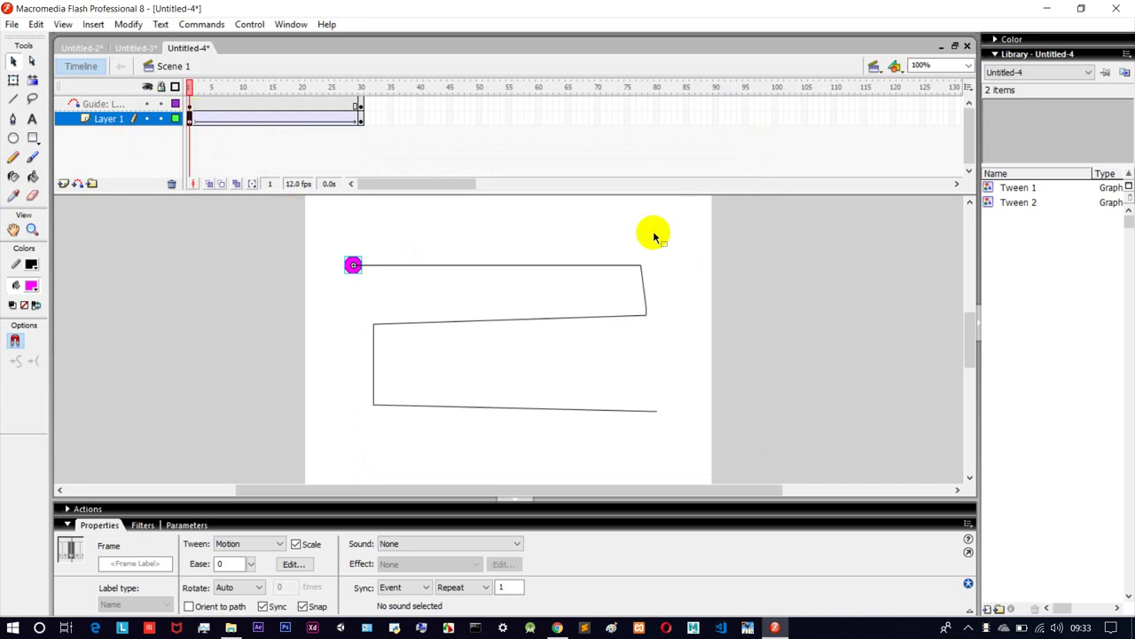
key(ctrl+Return)
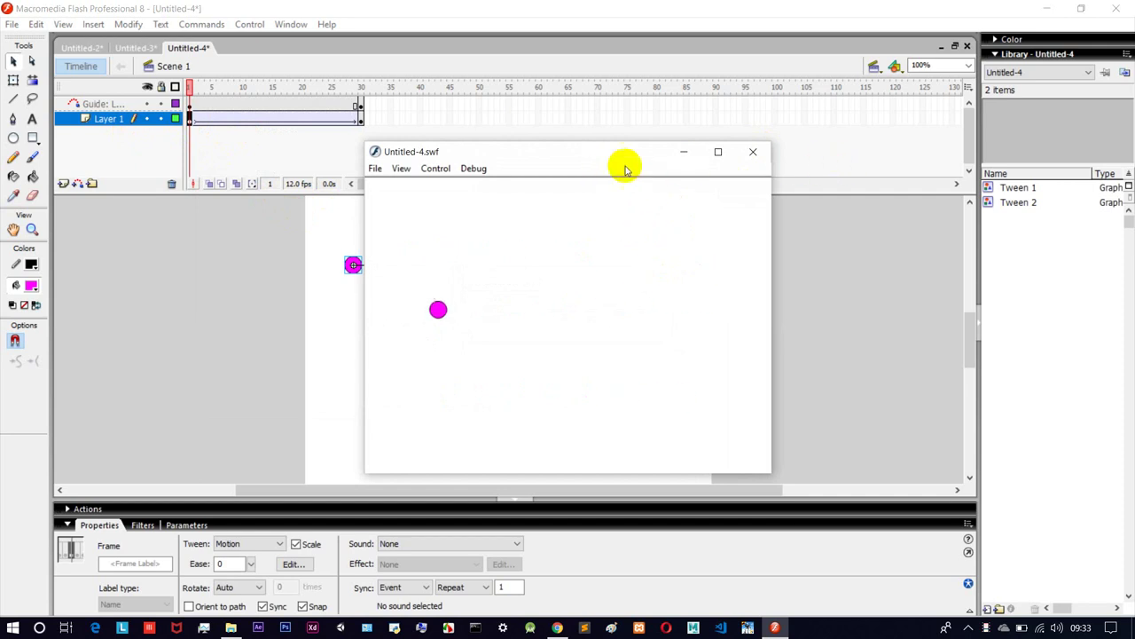
drag(605, 154, 920, 160)
click(353, 264)
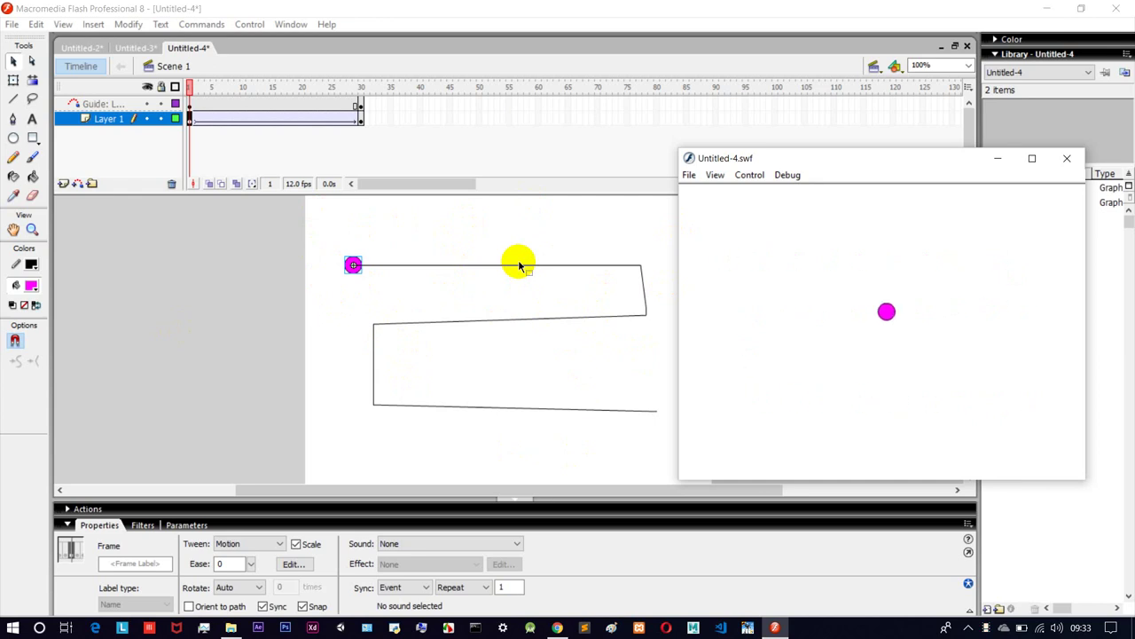
click(1066, 160)
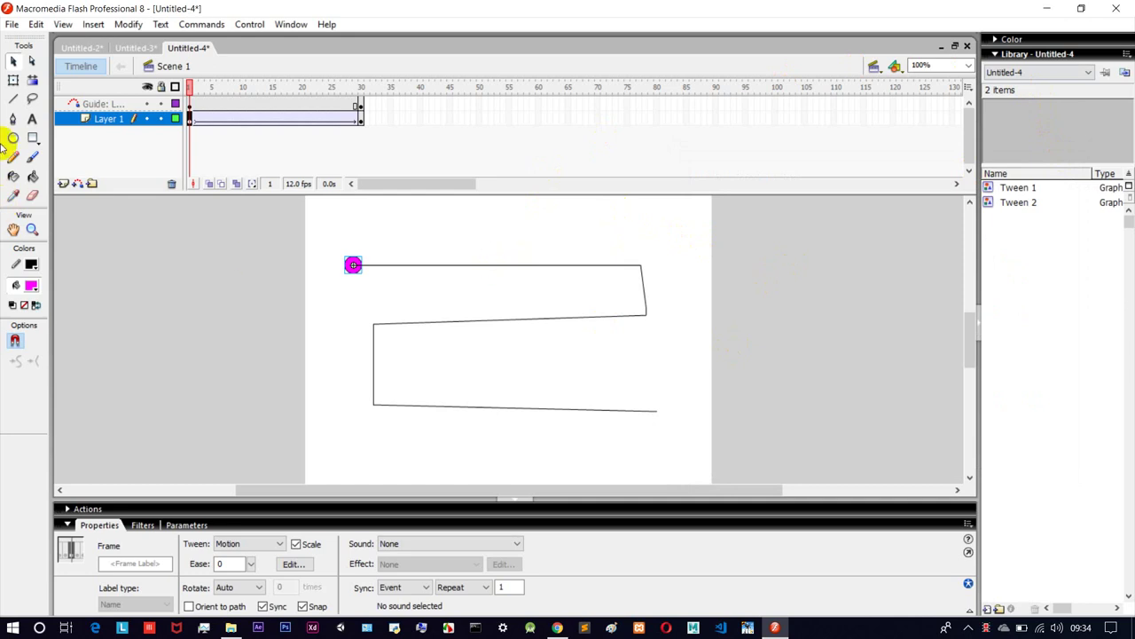
Create another new Flash Document.
click(14, 25)
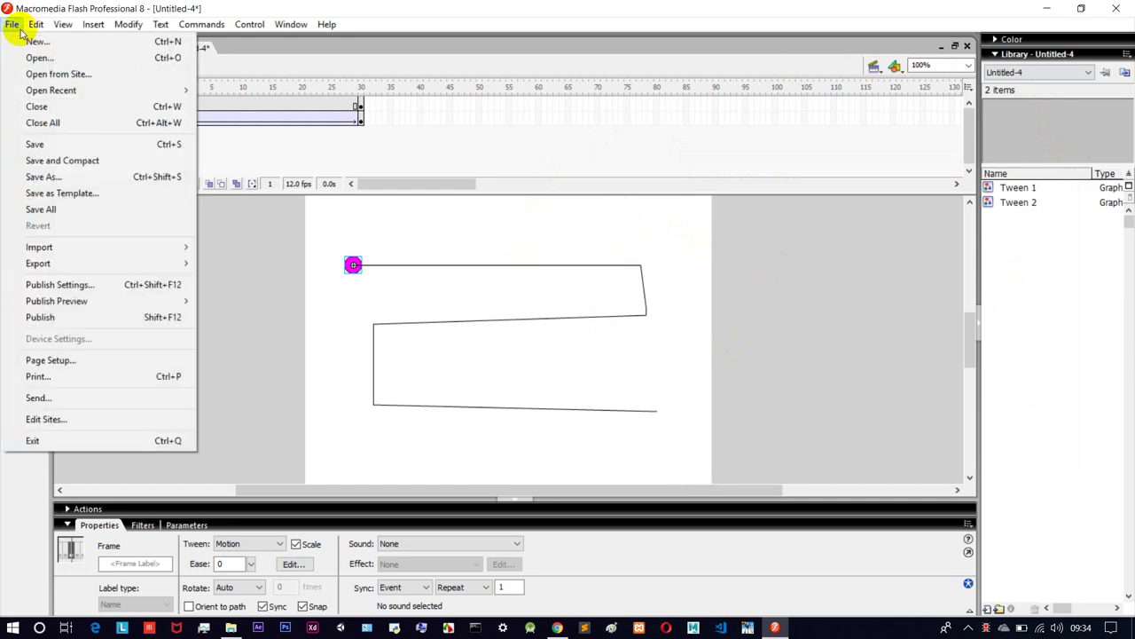
click(28, 39)
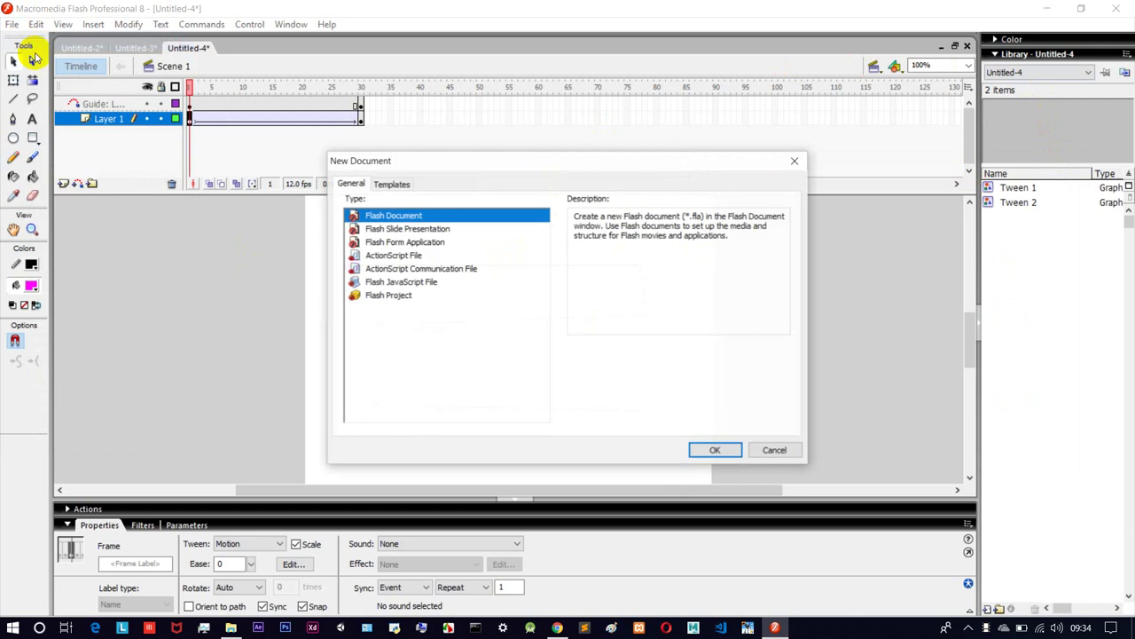
click(710, 451)
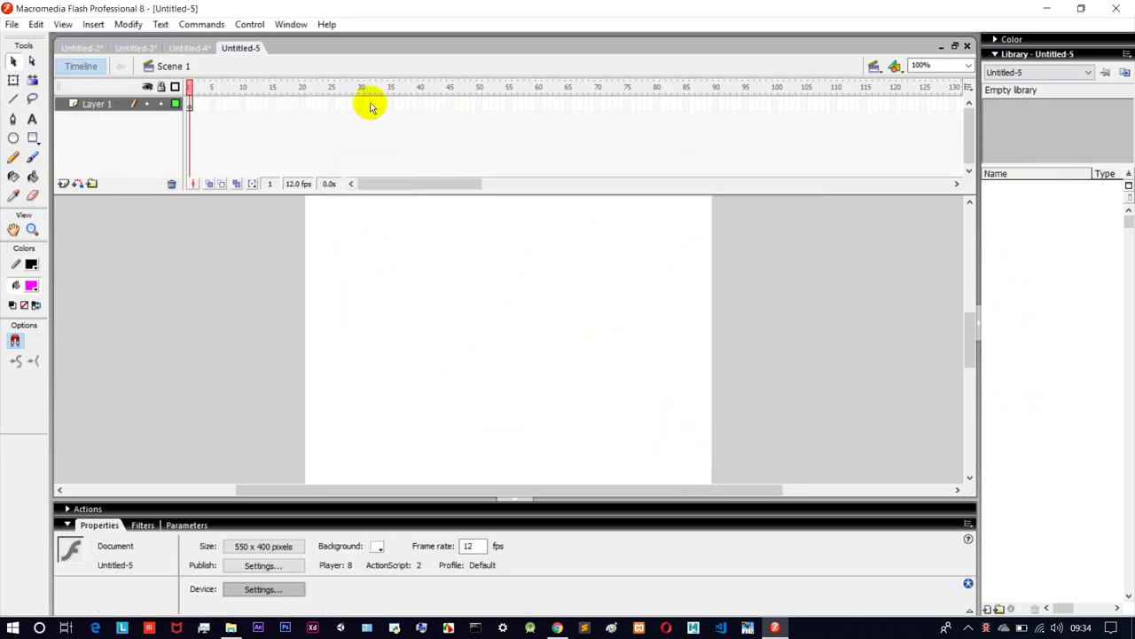
Import events-exhibition-thumb.png from the Pictures folder into the document's library.
click(10, 24)
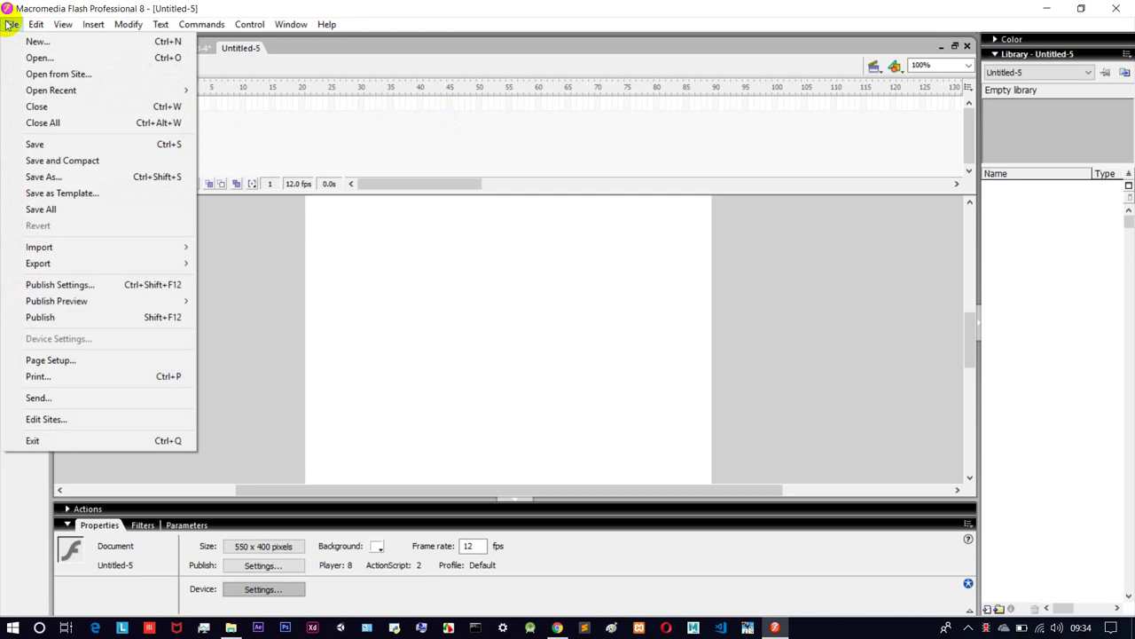
mouse_move(49, 249)
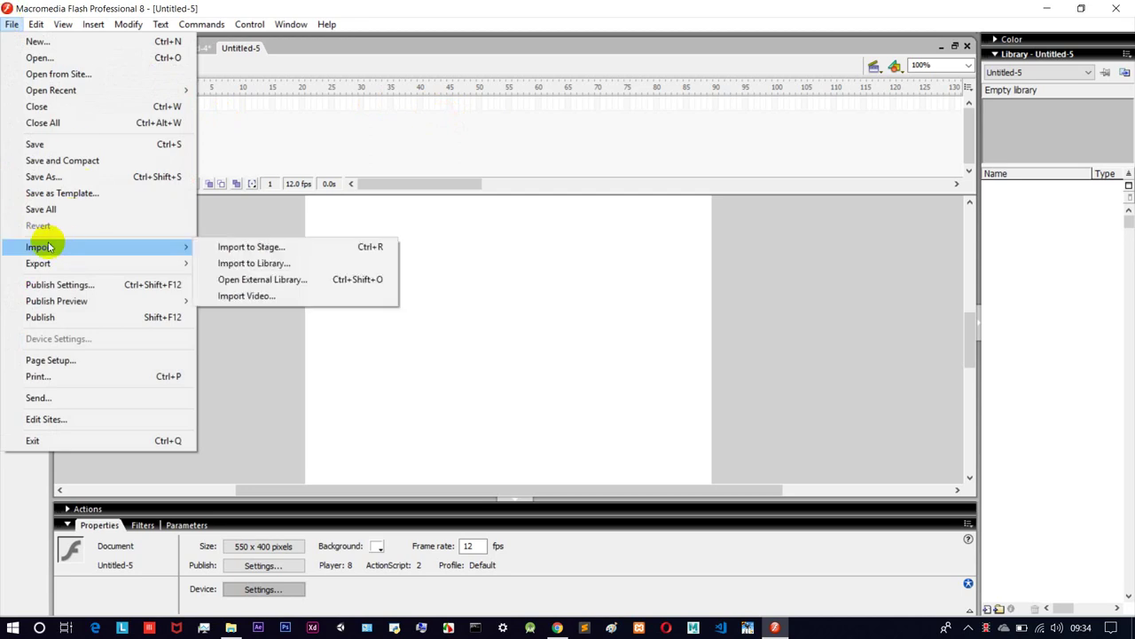
click(257, 264)
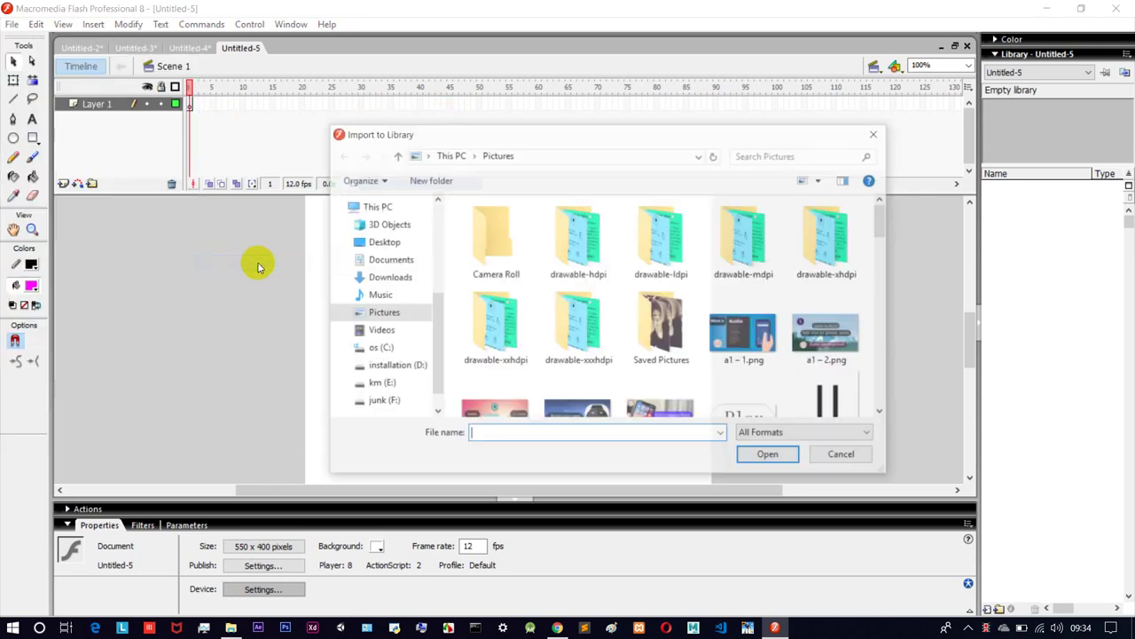
scroll(624, 307, down, 1)
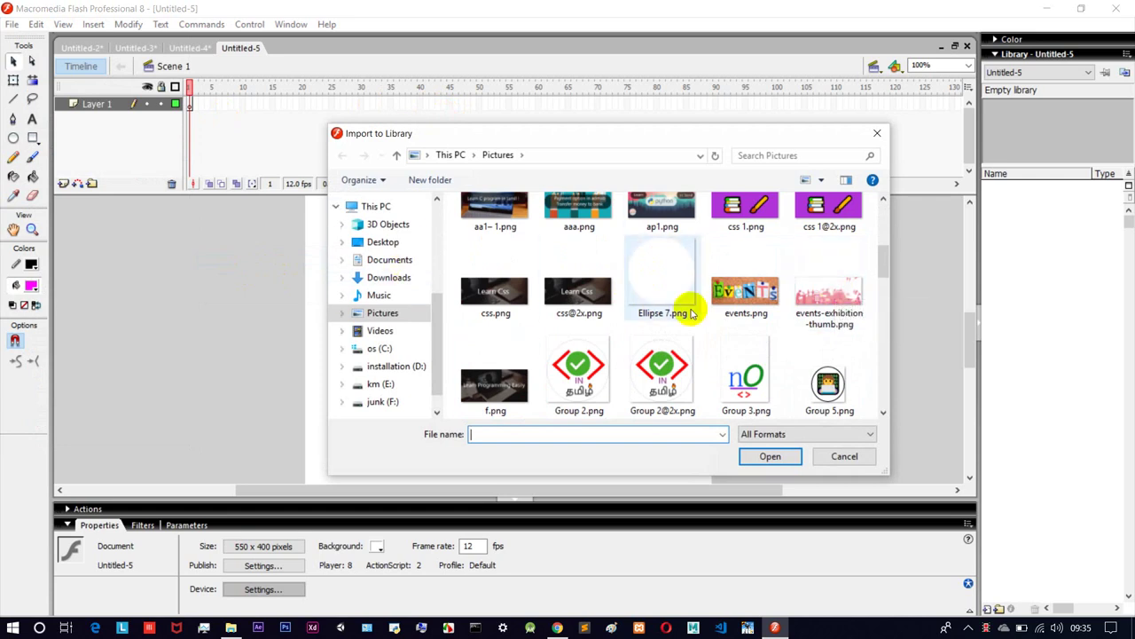
double_click(811, 307)
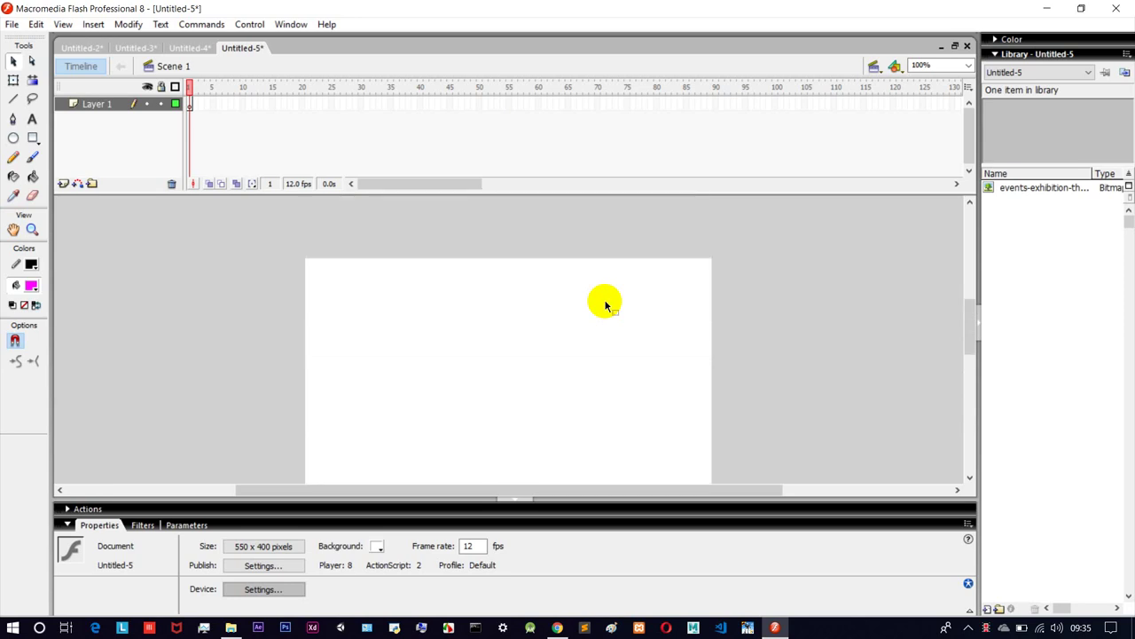
Place the events-exhibition-thumb.png bitmap from the library on the stage and nudge it down to Y -6.2.
click(1046, 187)
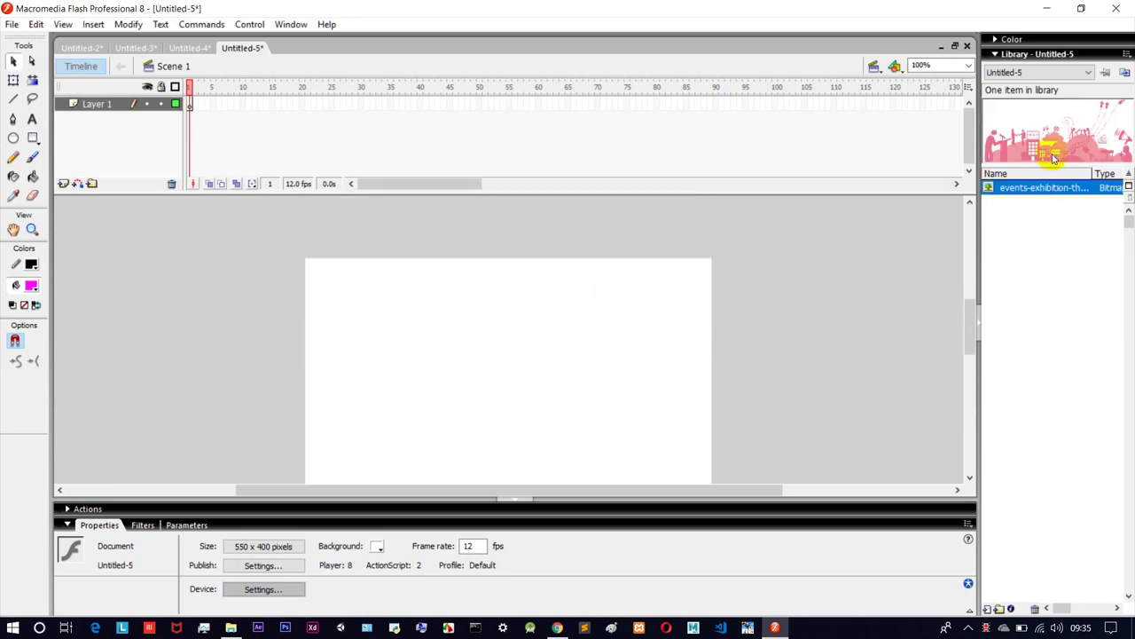
drag(1037, 187, 541, 372)
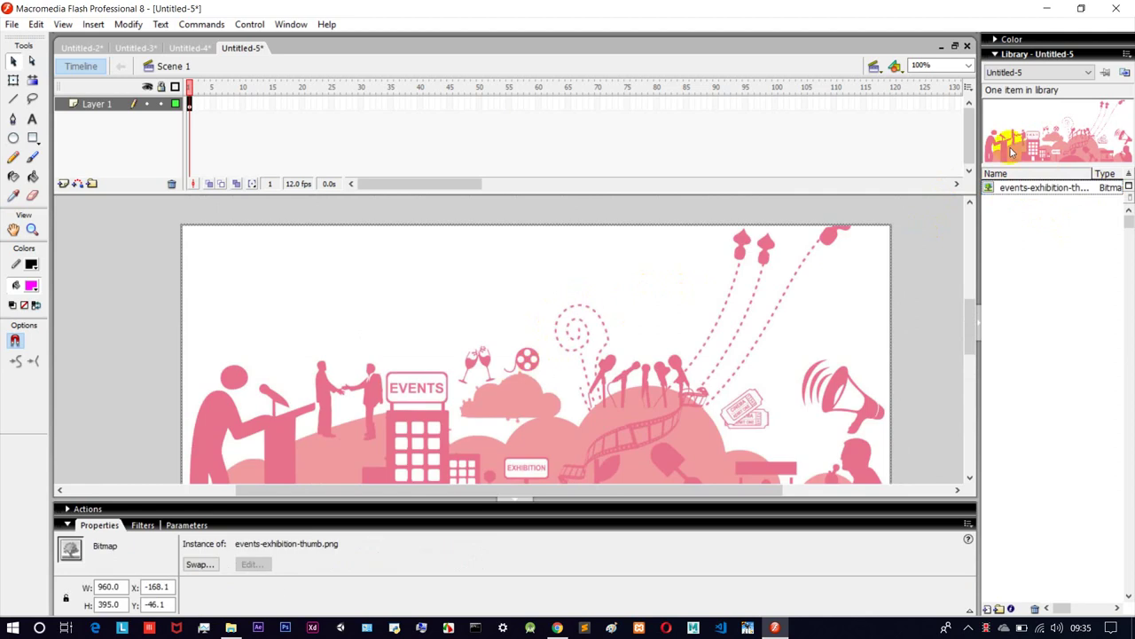
scroll(534, 317, down, 5)
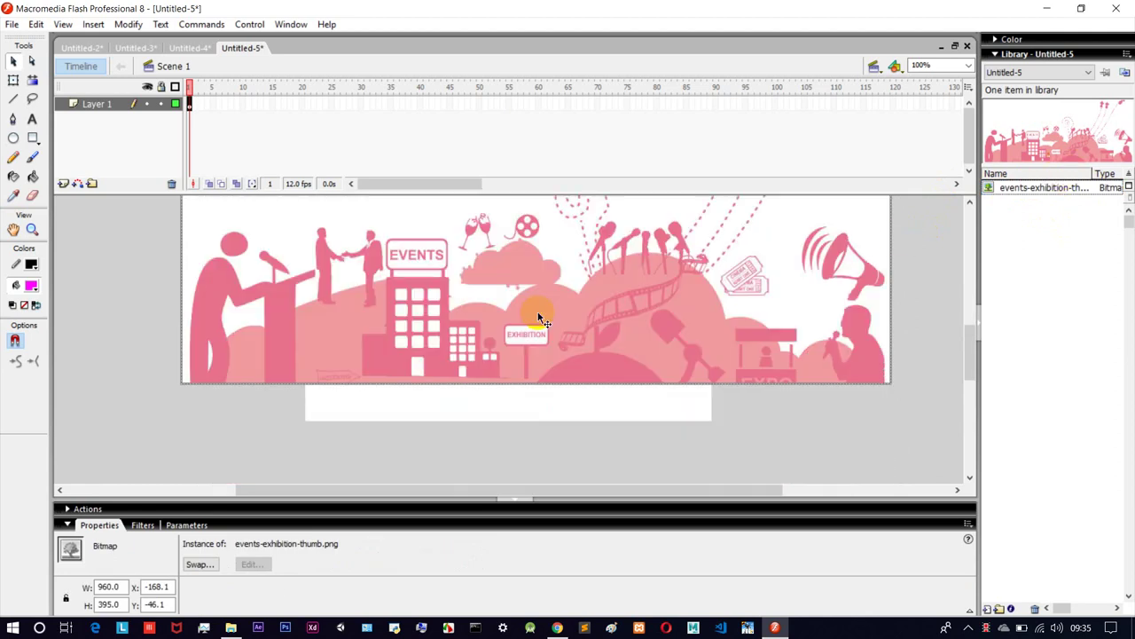
scroll(542, 306, up, 3)
key(shift+Down)
key(shift+Down)
key(shift+Down)
key(shift+Down)
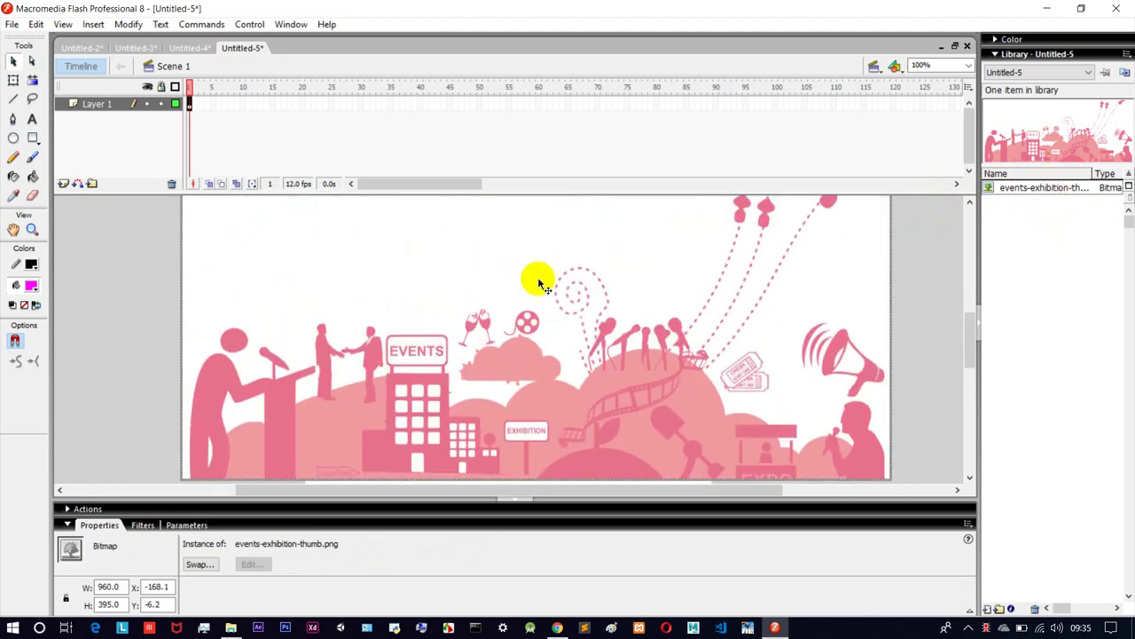
Nudge the events bitmap down and to the left, to X -172.1 and Y -0.1.
scroll(537, 278, down, 2)
scroll(553, 286, up, 5)
key(Down)
key(Down)
key(Down)
key(Down)
key(Down)
key(Down)
key(Left)
key(Left)
key(Left)
key(Left)
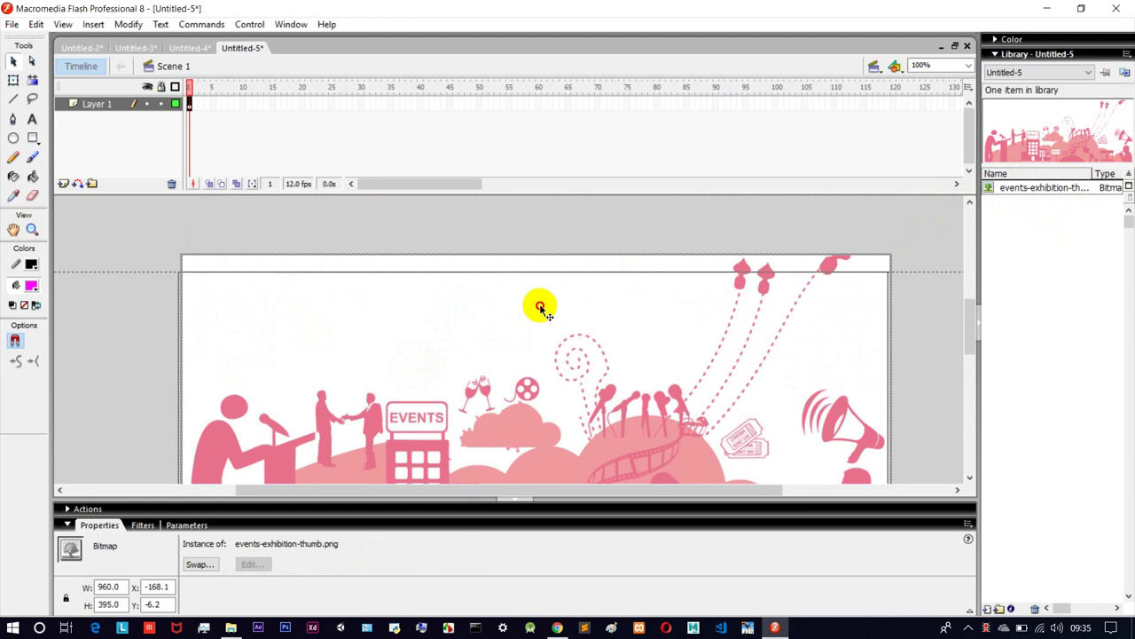
scroll(539, 294, down, 3)
scroll(539, 291, down, 5)
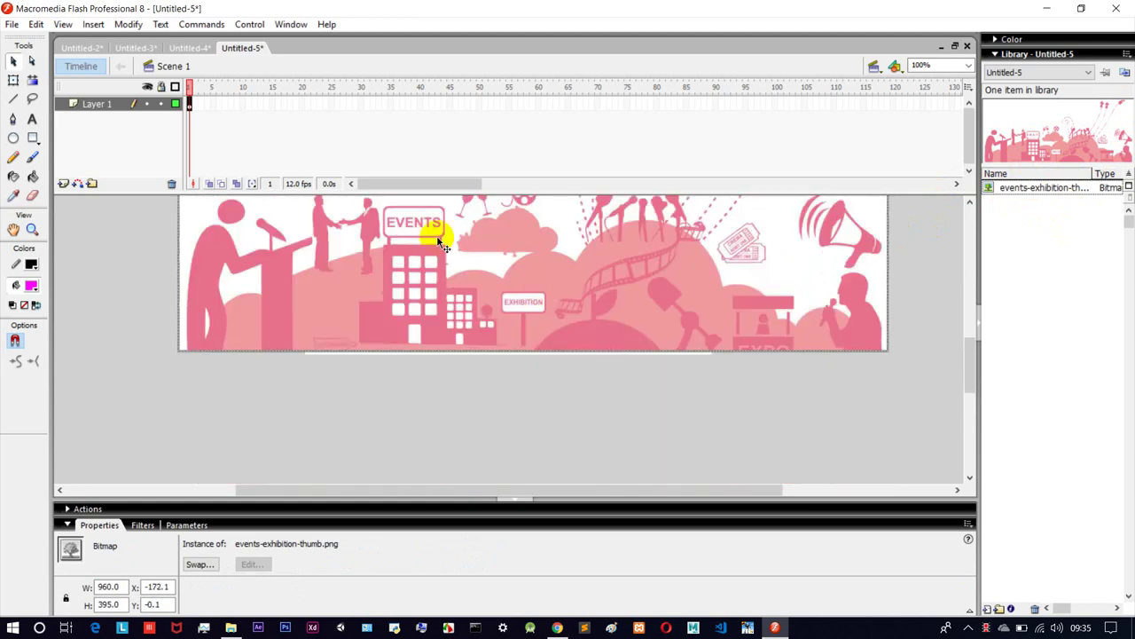
Nudge the events bitmap right and down to X -170.1, Y 9.8, and check its coverage of the stage.
key(Right)
key(Right)
key(shift+Down)
scroll(457, 297, up, 5)
scroll(457, 297, up, 3)
scroll(456, 296, down, 3)
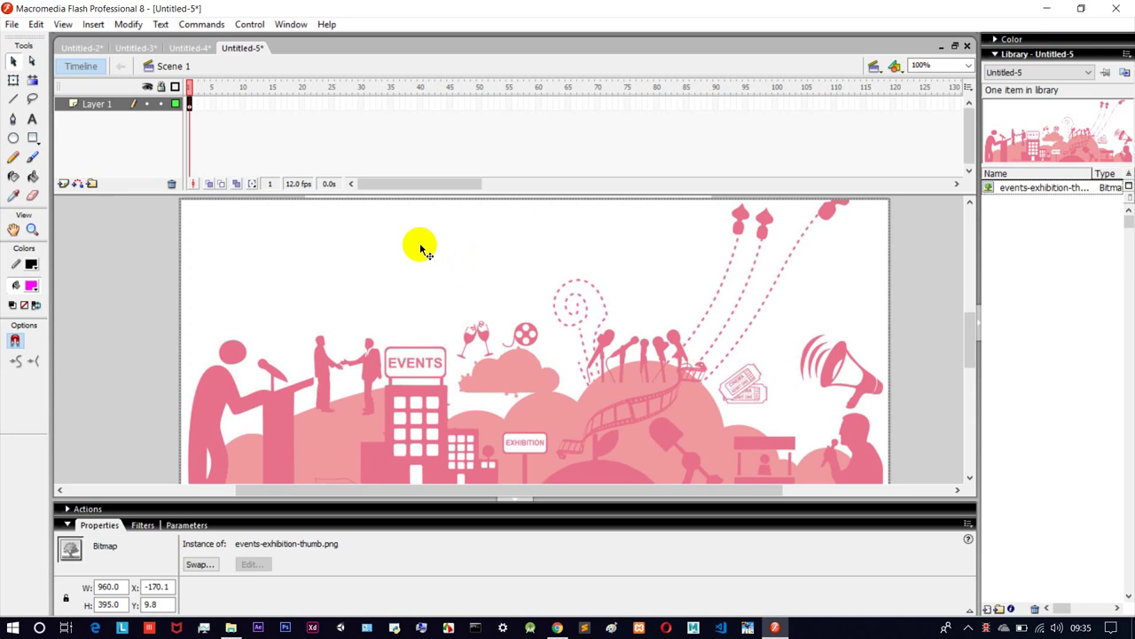
scroll(424, 248, down, 3)
scroll(418, 245, up, 3)
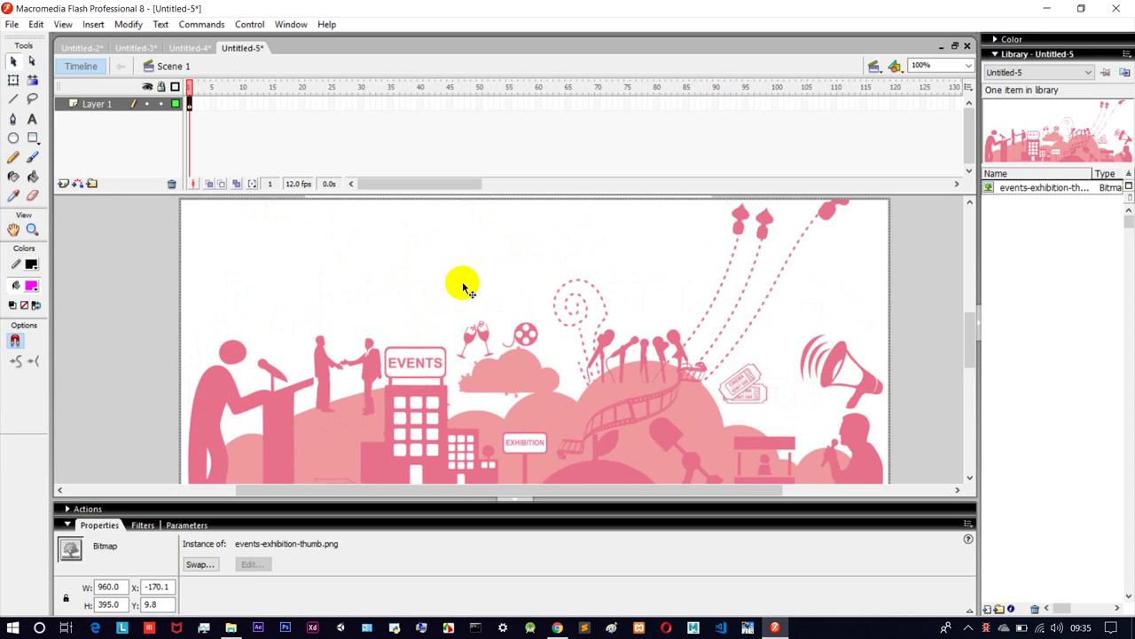
Insert a new layer above Layer 1 and make Layer 2 the active layer.
click(101, 104)
right_click(103, 105)
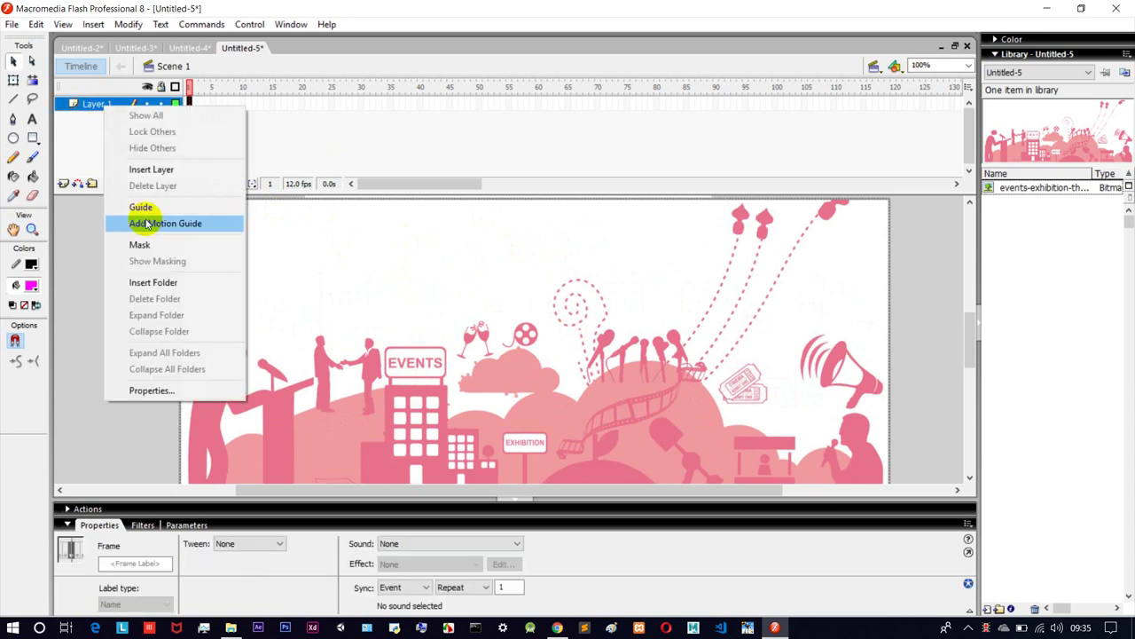
click(144, 177)
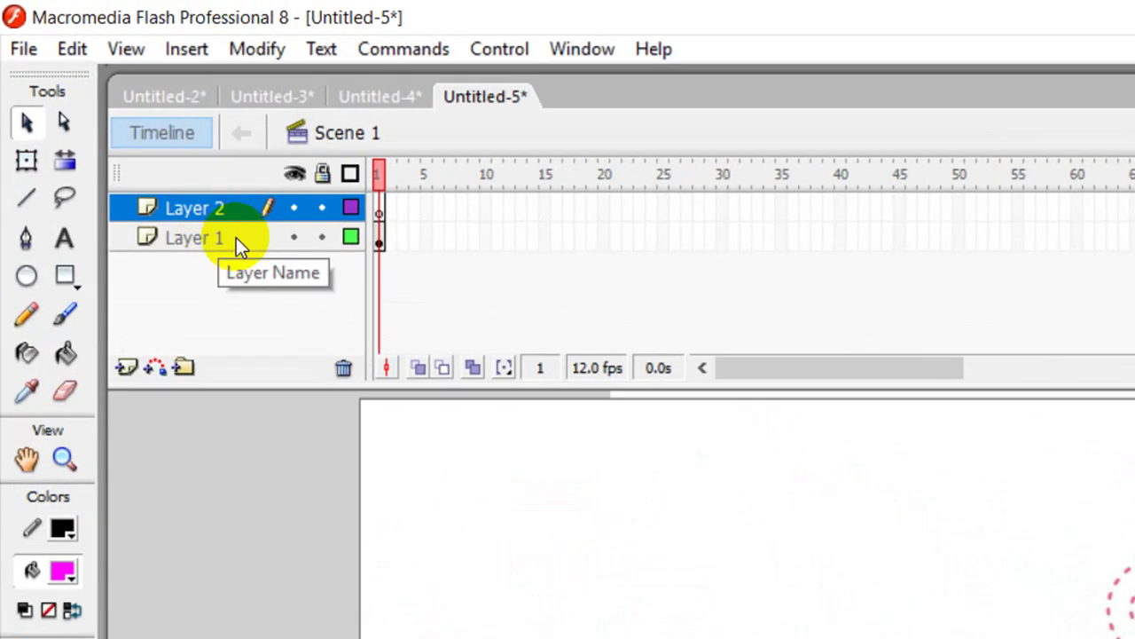
click(113, 118)
click(217, 211)
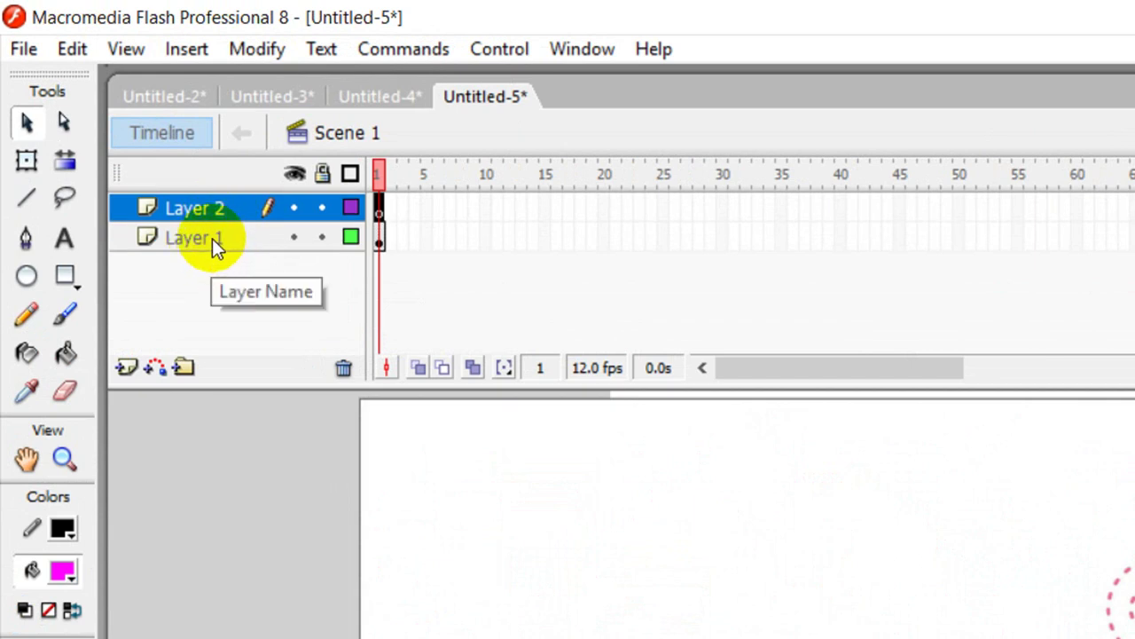
click(208, 209)
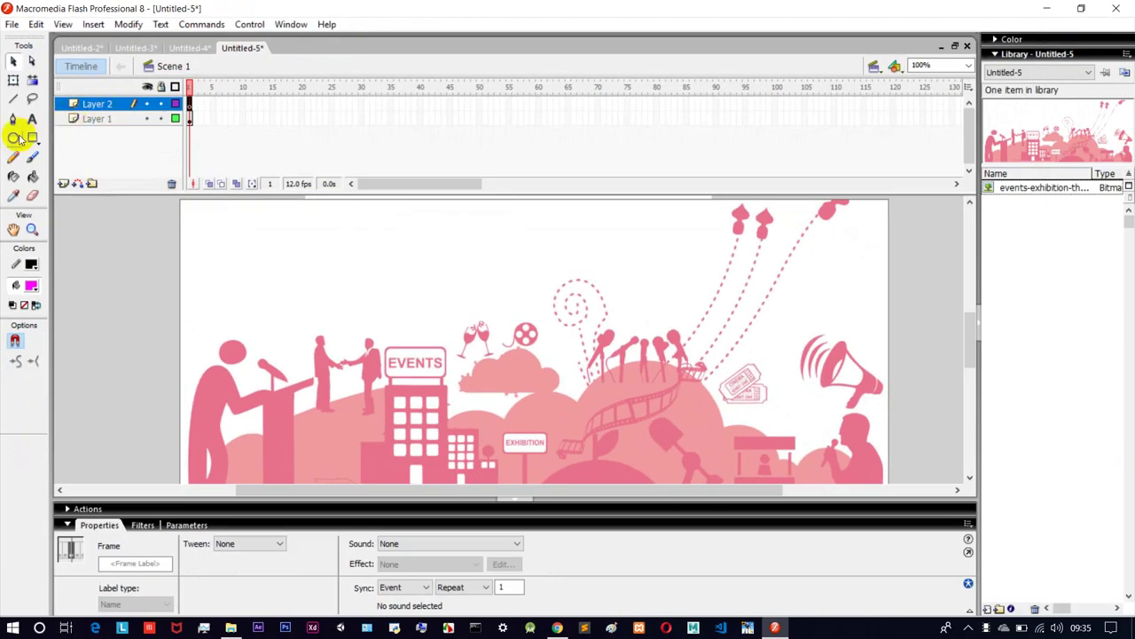
click(27, 276)
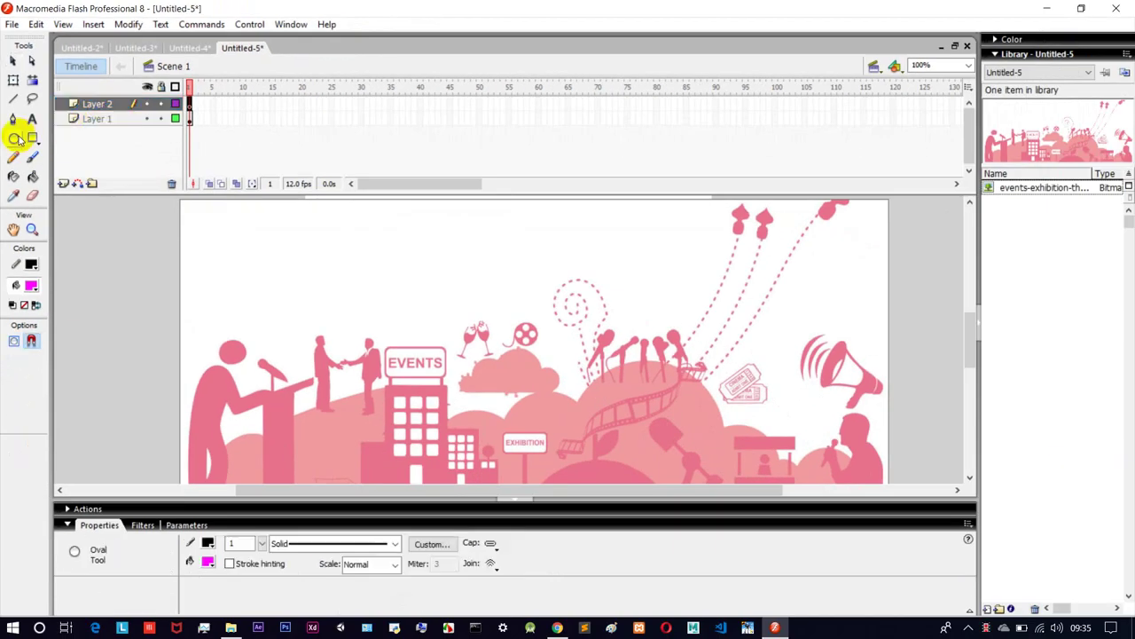
mouse_move(218, 285)
mouse_down()
mouse_move(289, 340)
mouse_move(280, 371)
mouse_move(294, 397)
mouse_move(312, 399)
mouse_up()
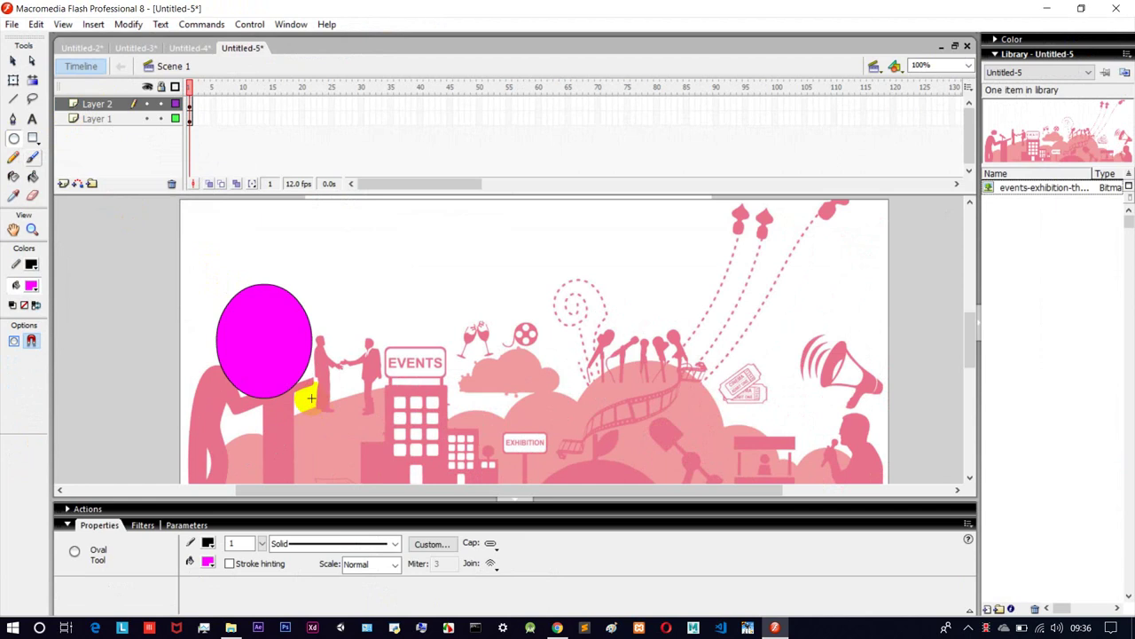
click(13, 61)
drag(266, 335, 275, 373)
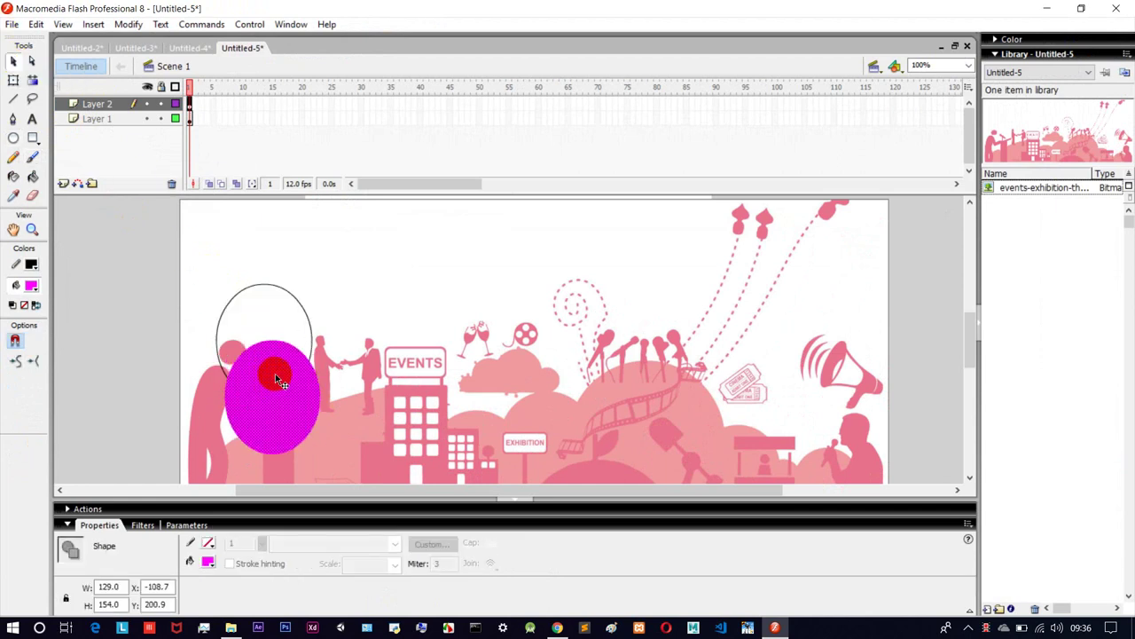
key(ctrl+z)
key(ctrl+z)
key(ctrl+z)
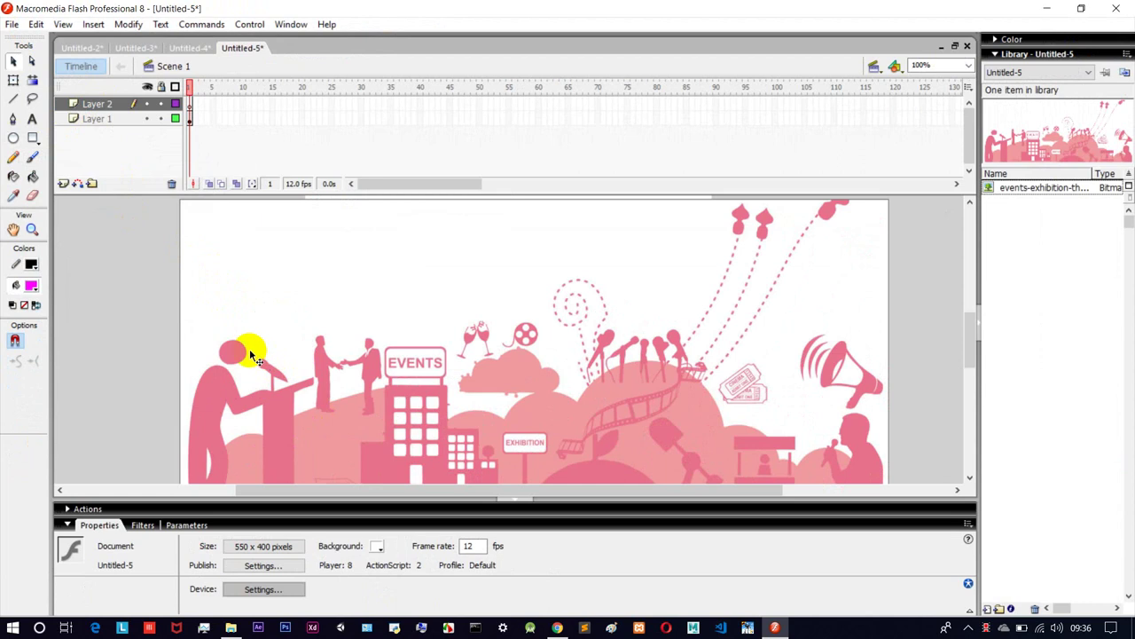
Draw a magenta circle about 119.5 px wide over the podium in frame 1 of Layer 2 and insert a keyframe at frame 29.
click(14, 138)
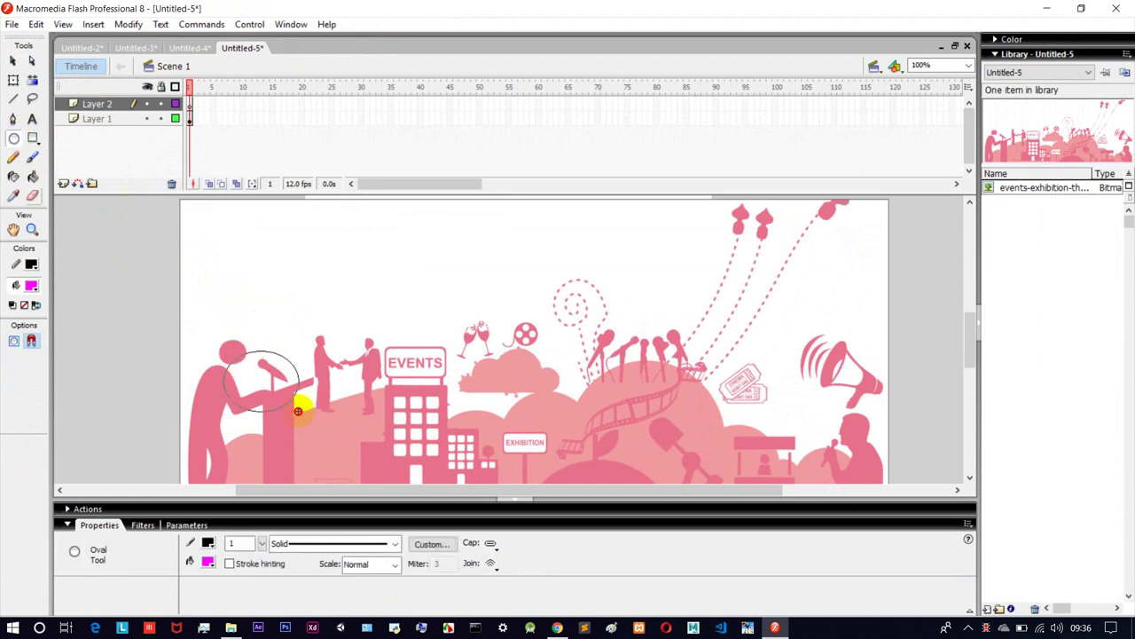
drag(312, 437, 313, 437)
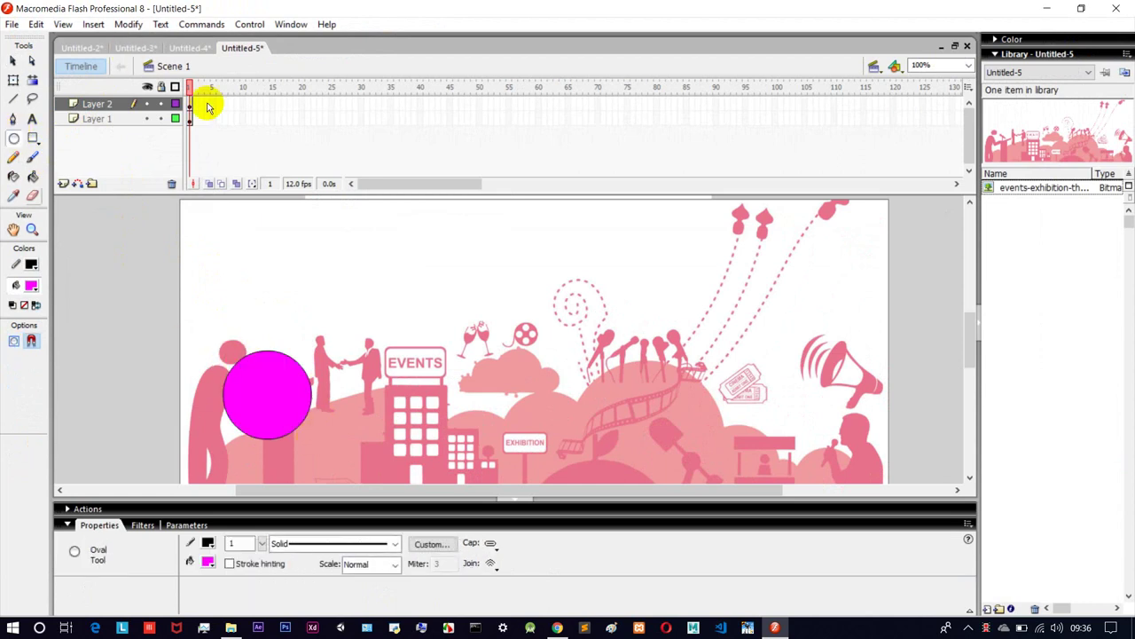
right_click(355, 104)
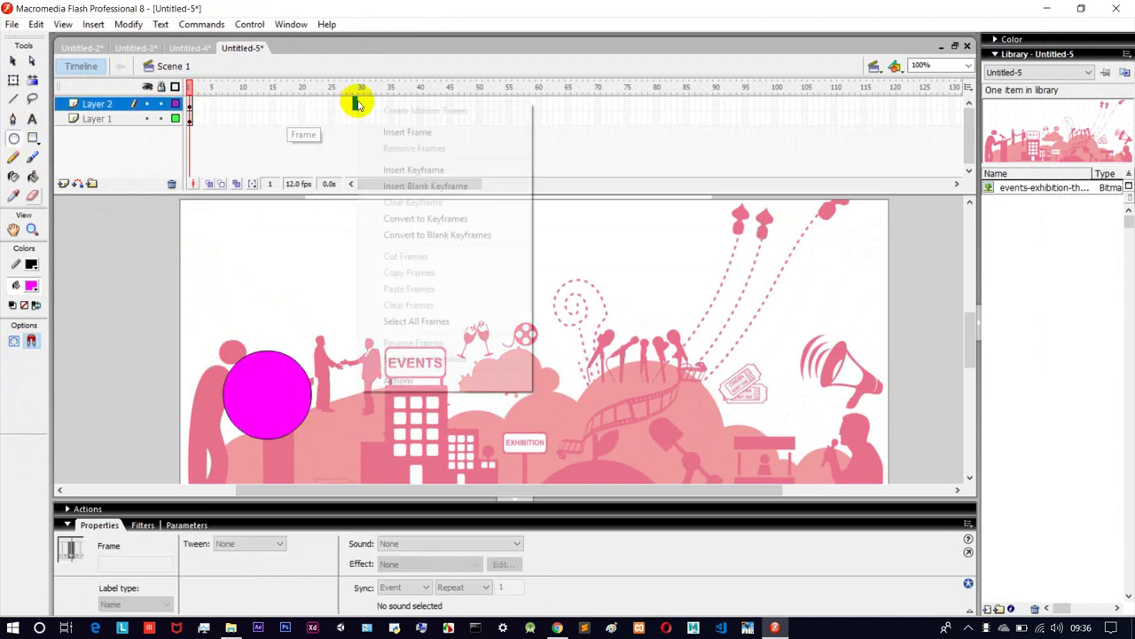
click(379, 169)
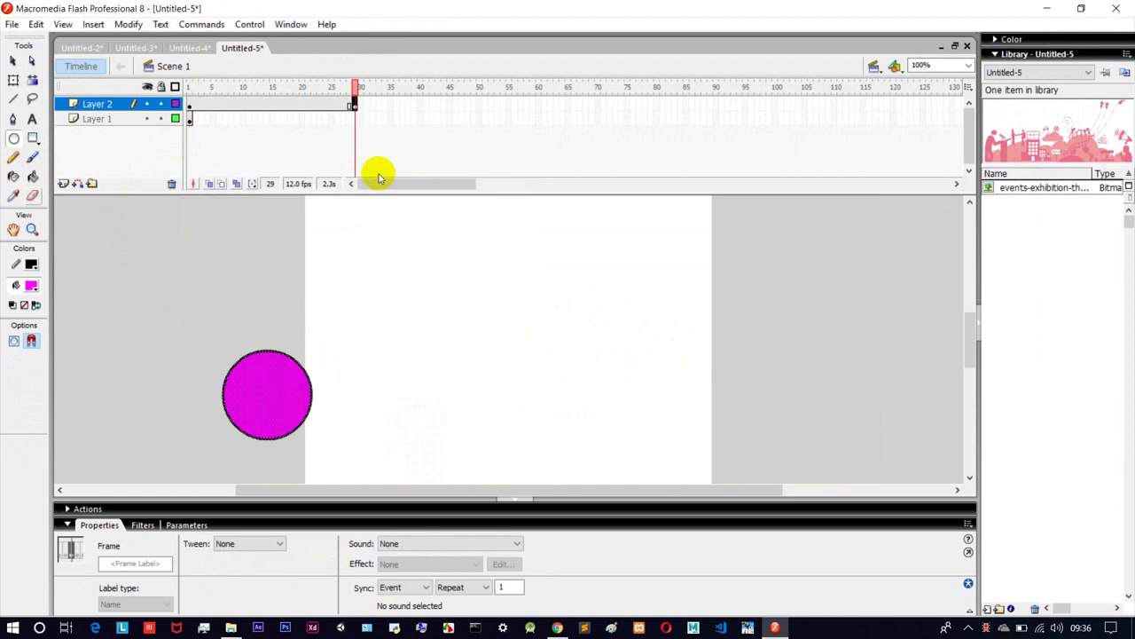
In frame 29 of Layer 2, move the circle to about X 517, Y 221, and compare it with frame 1.
click(12, 60)
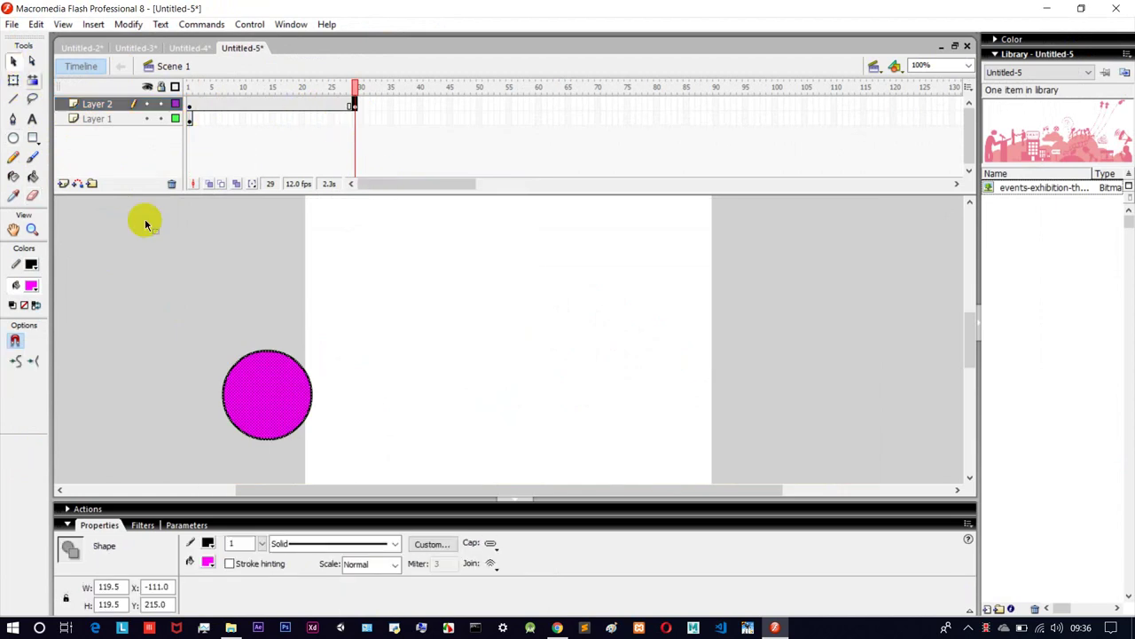
drag(254, 388, 707, 388)
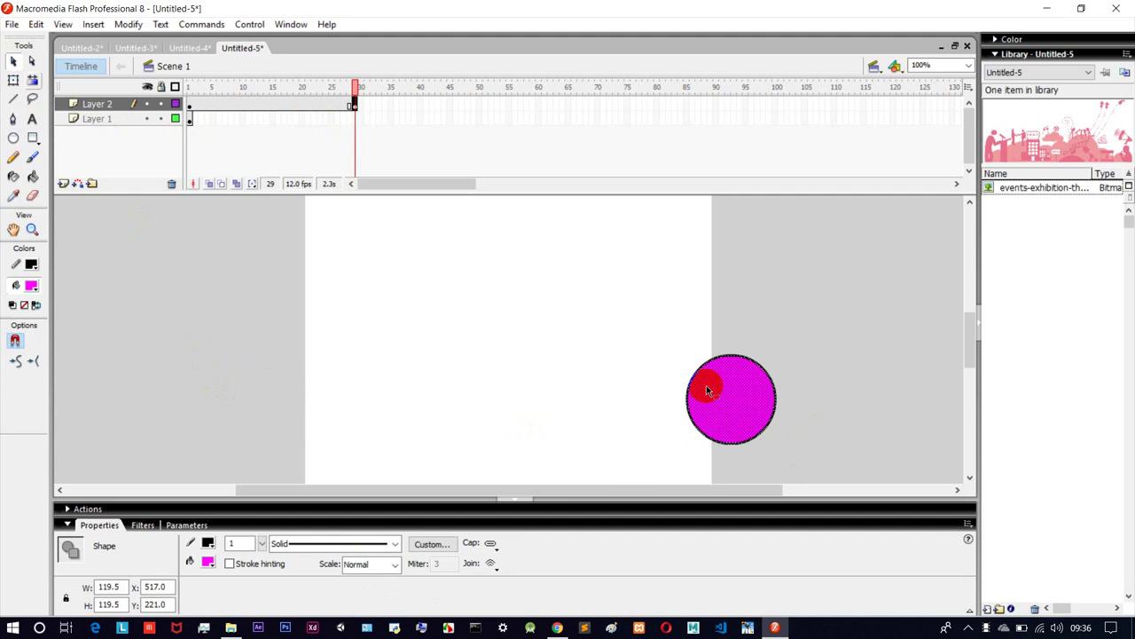
click(189, 118)
click(189, 105)
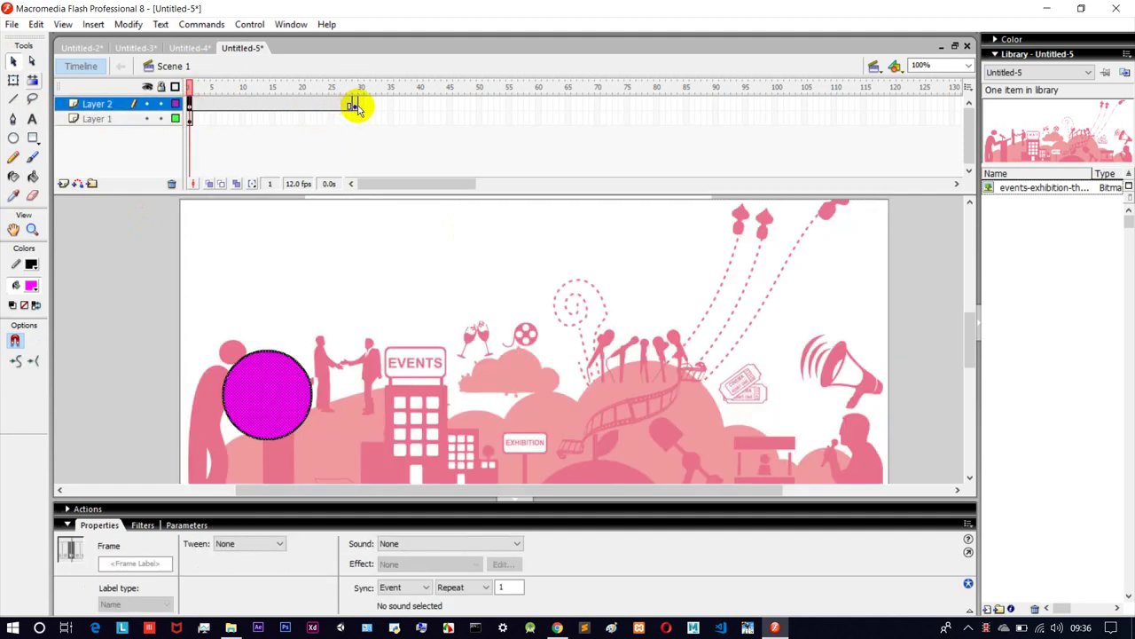
click(353, 105)
click(189, 105)
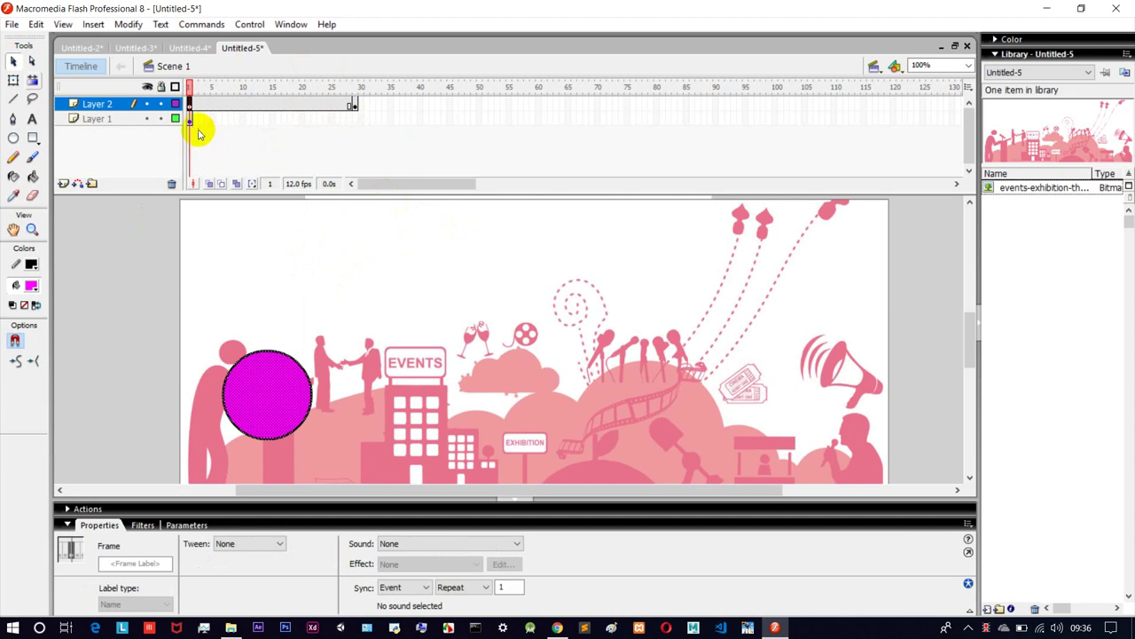
Insert a keyframe at frame 29 of Layer 1 and compare frames 1 and 29.
click(355, 120)
right_click(355, 120)
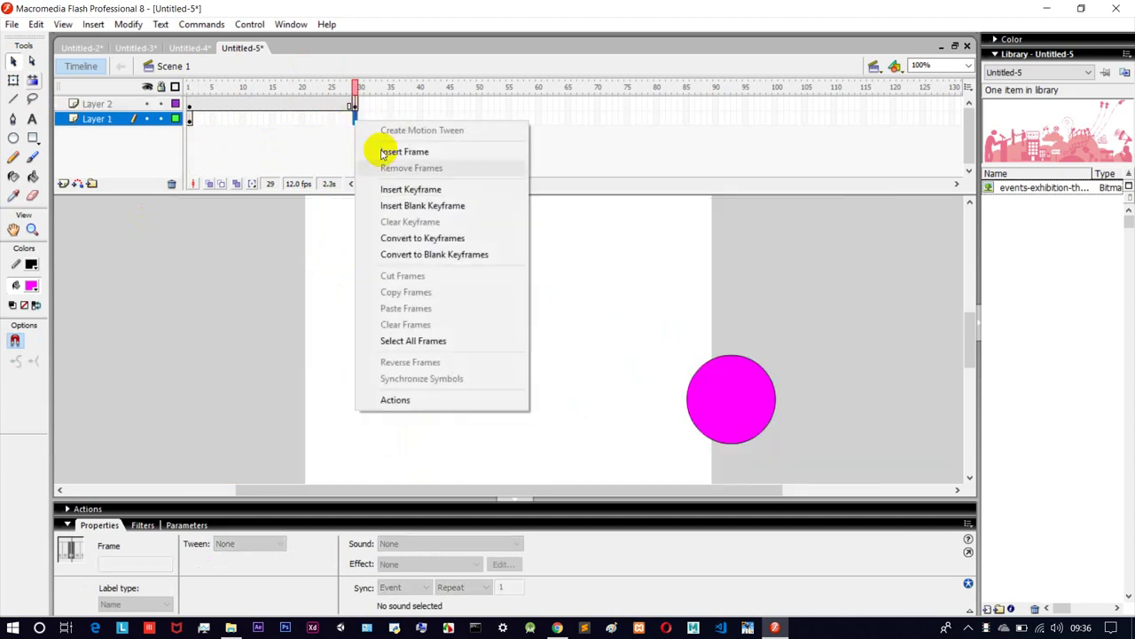
click(410, 189)
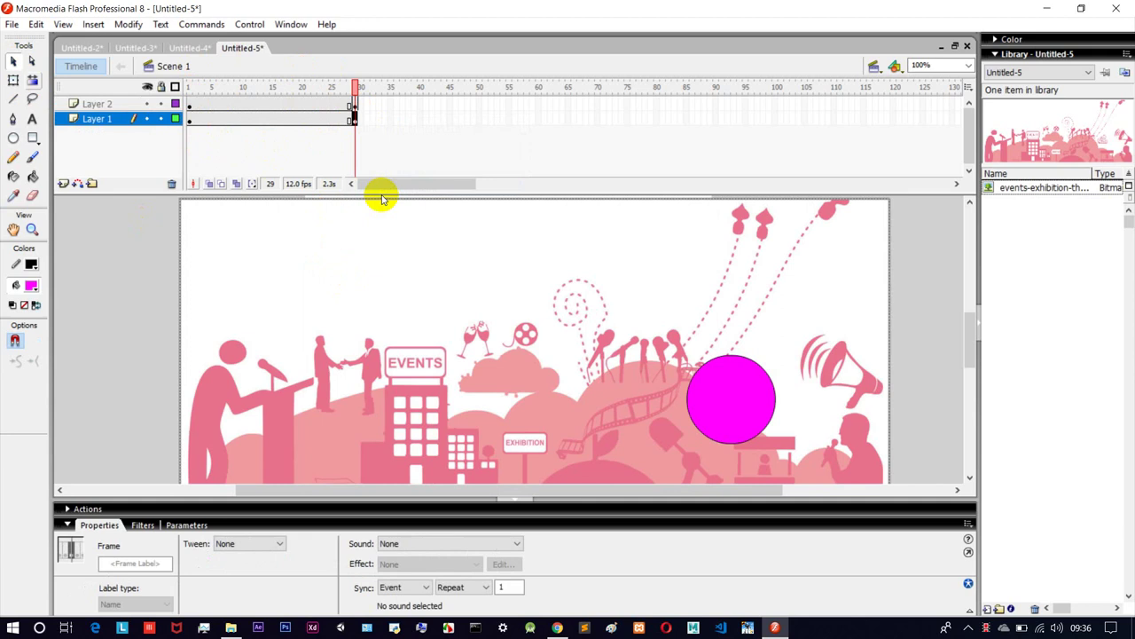
click(189, 118)
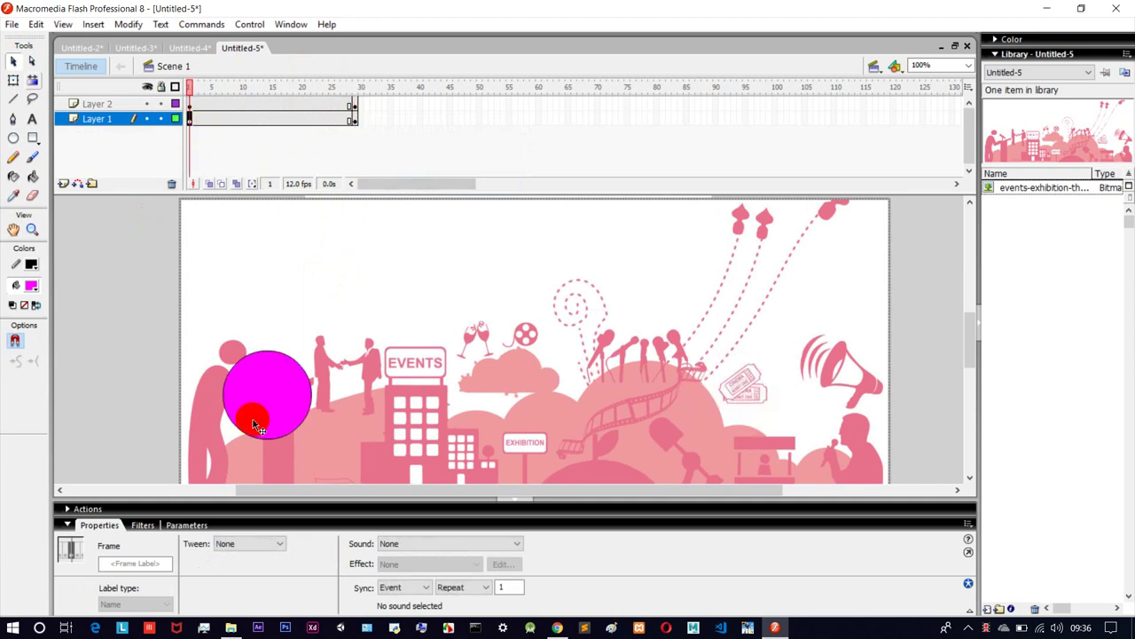
click(357, 130)
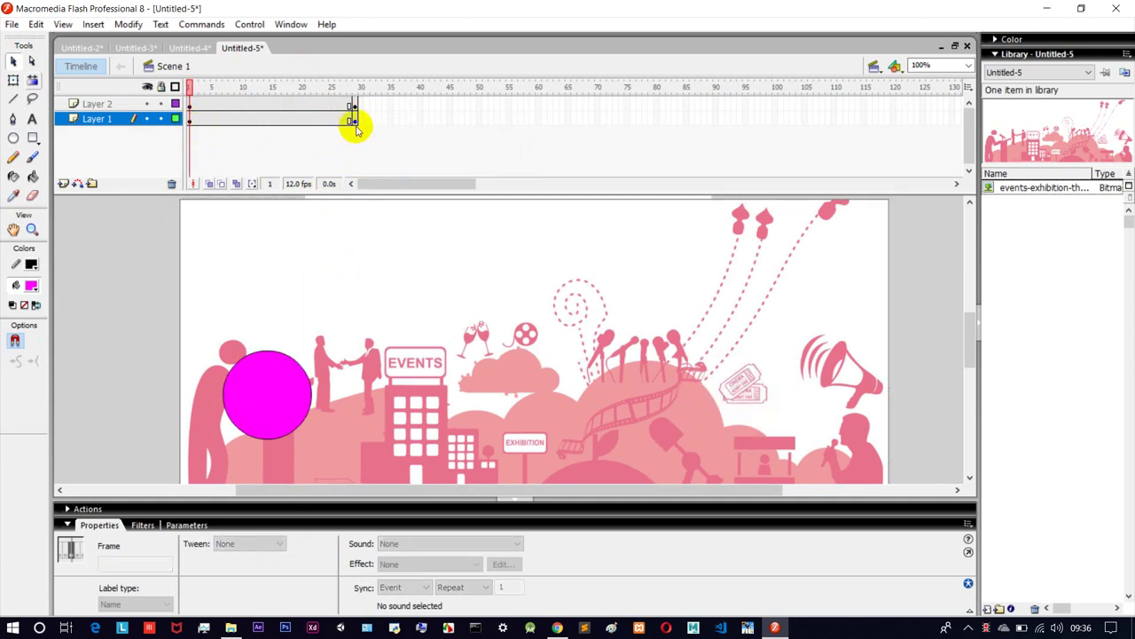
click(354, 120)
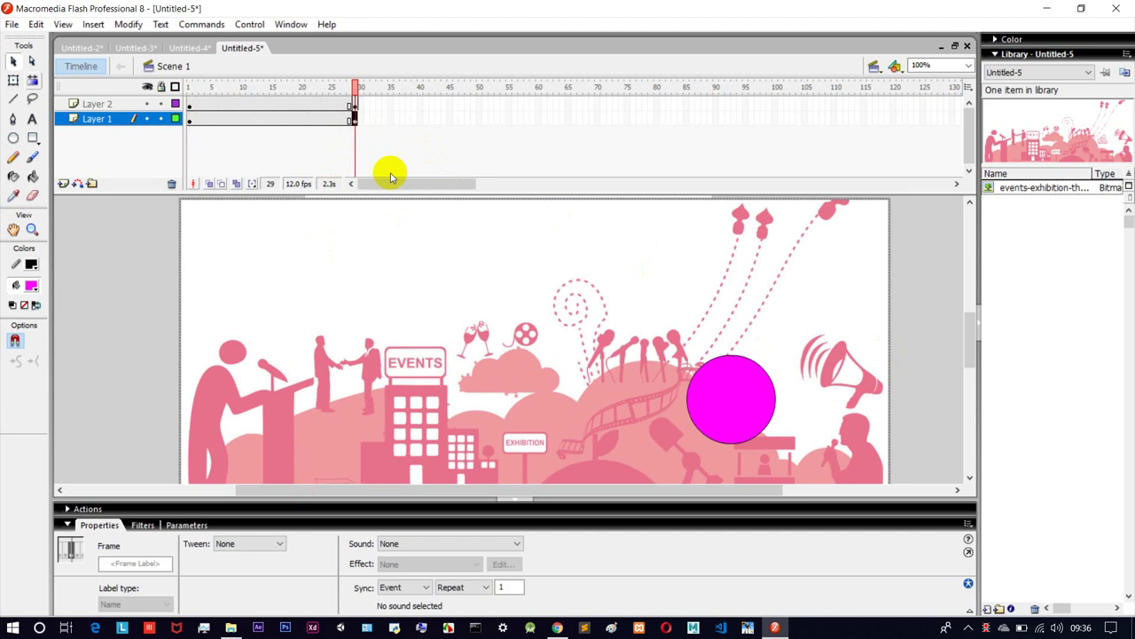
Try a motion tween on Layer 1 between frames 1 and 29 and preview the movie.
click(189, 120)
right_click(189, 121)
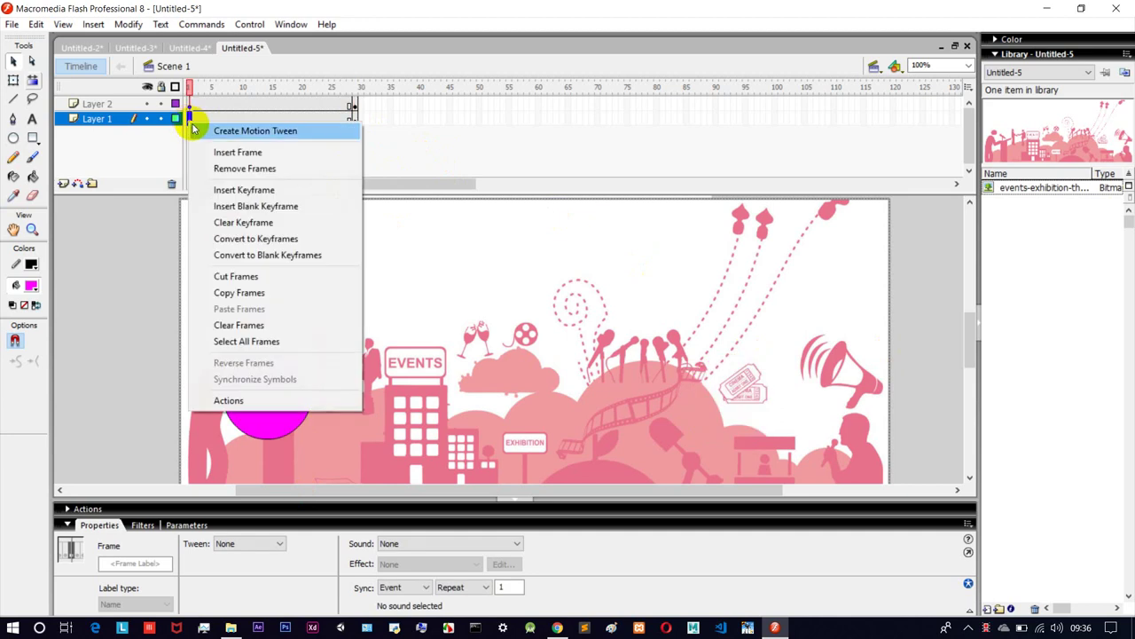
click(194, 128)
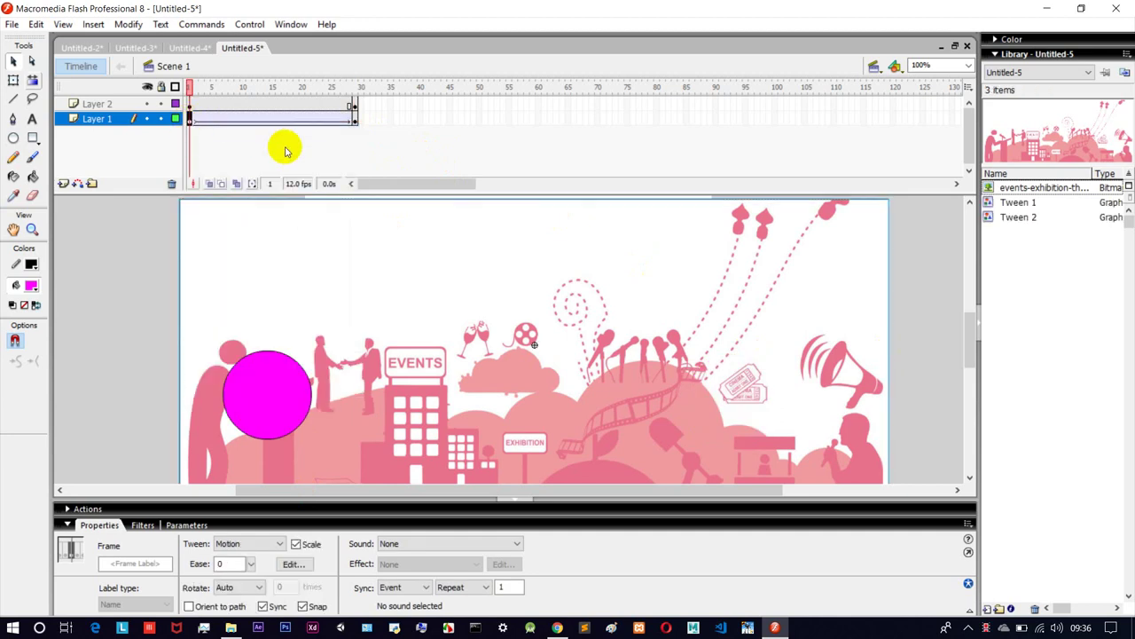
key(ctrl+Return)
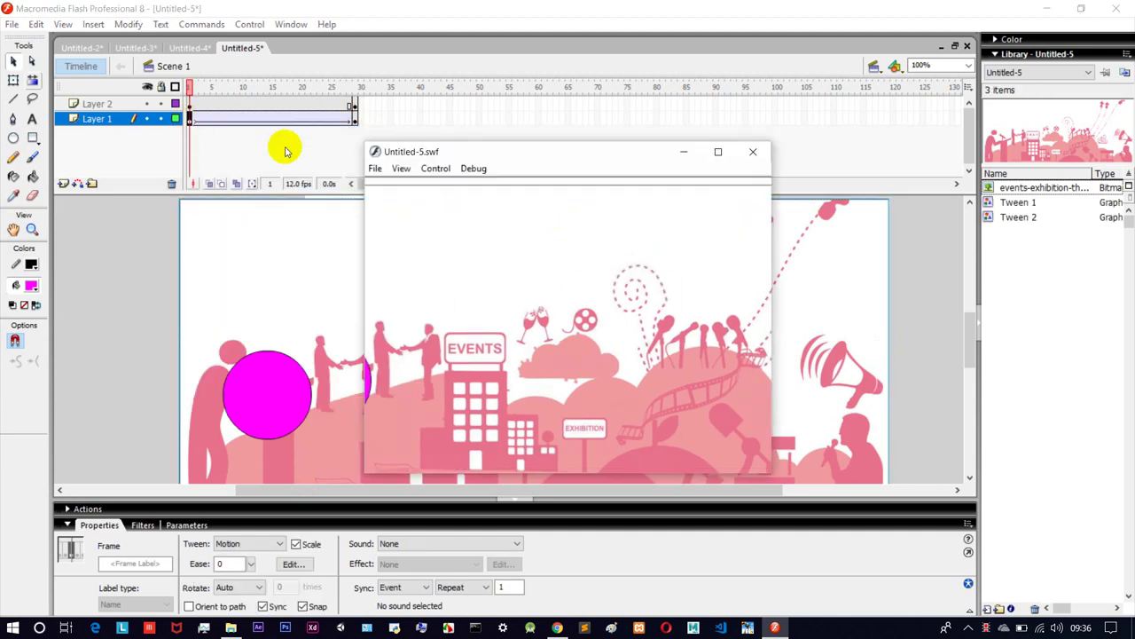
click(753, 156)
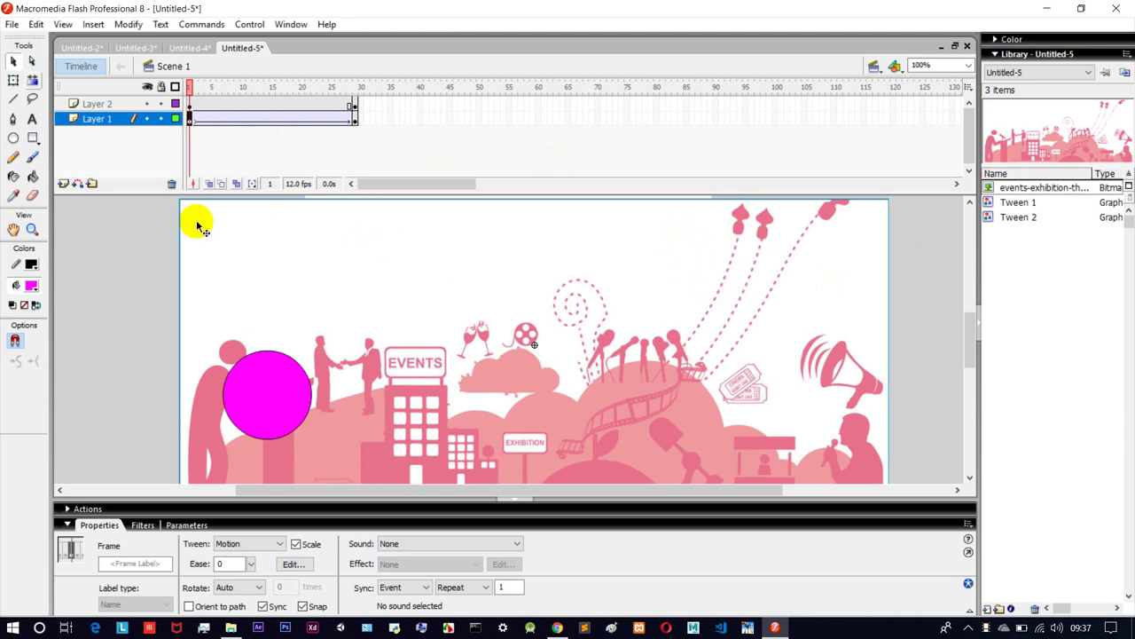
drag(263, 371, 279, 400)
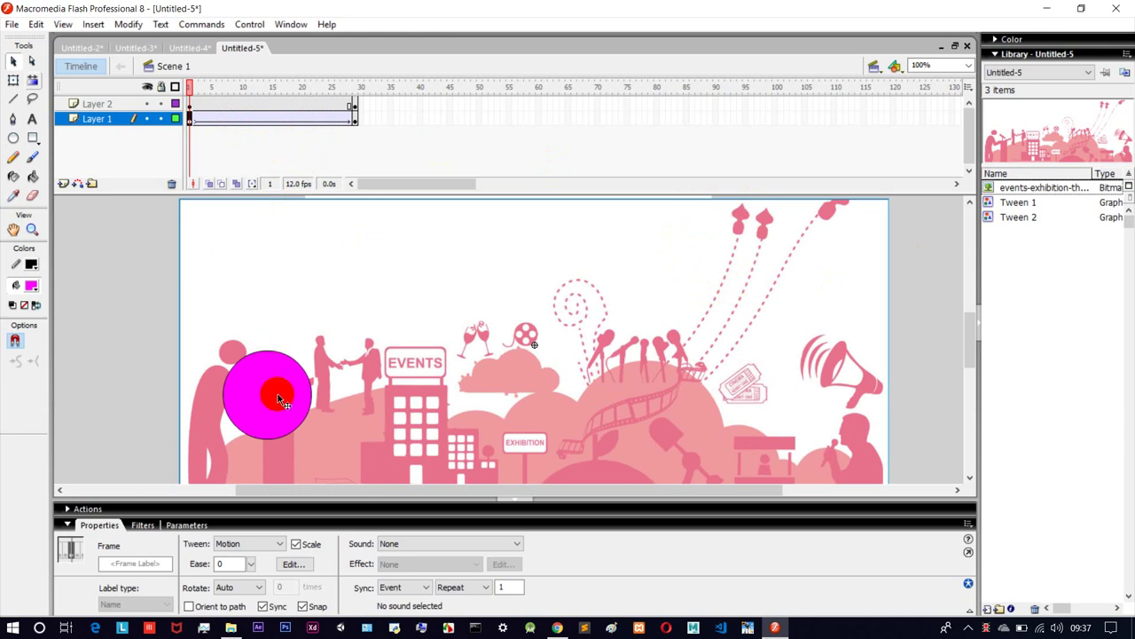
Create a motion tween for the circle on Layer 2 starting at frame 1 and preview the movie.
click(204, 102)
click(190, 105)
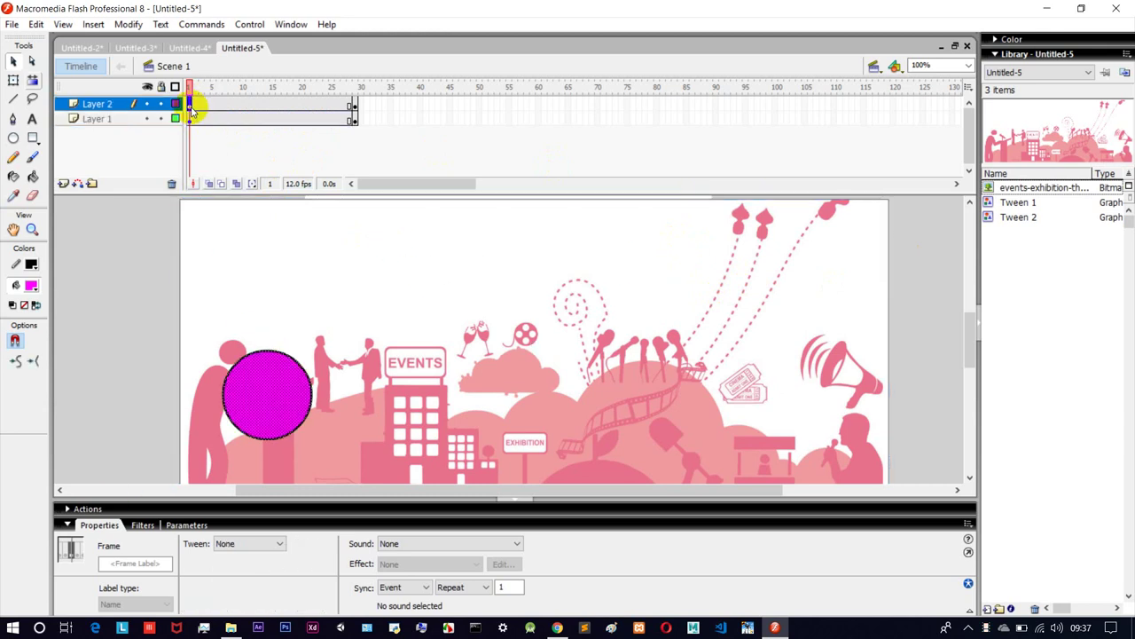
right_click(192, 107)
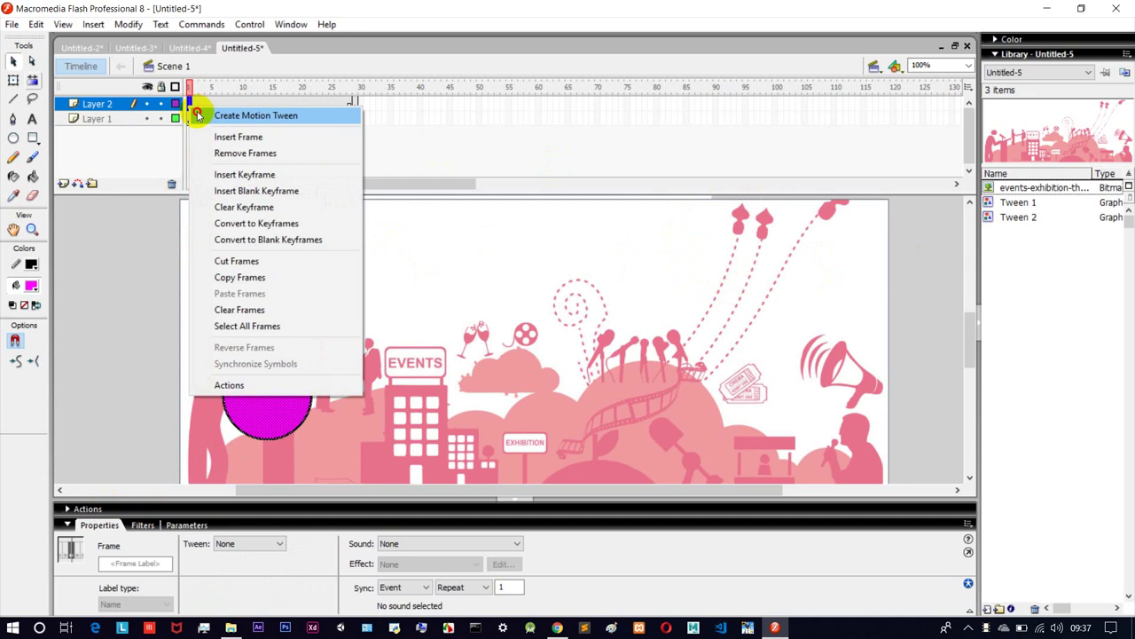
click(255, 115)
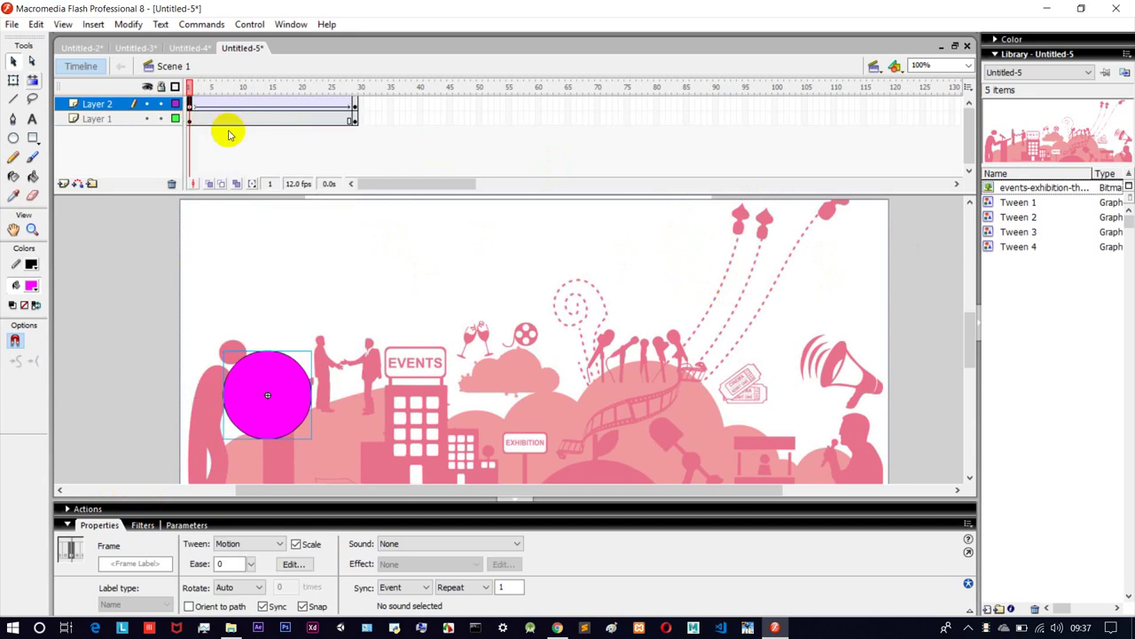
key(ctrl+Return)
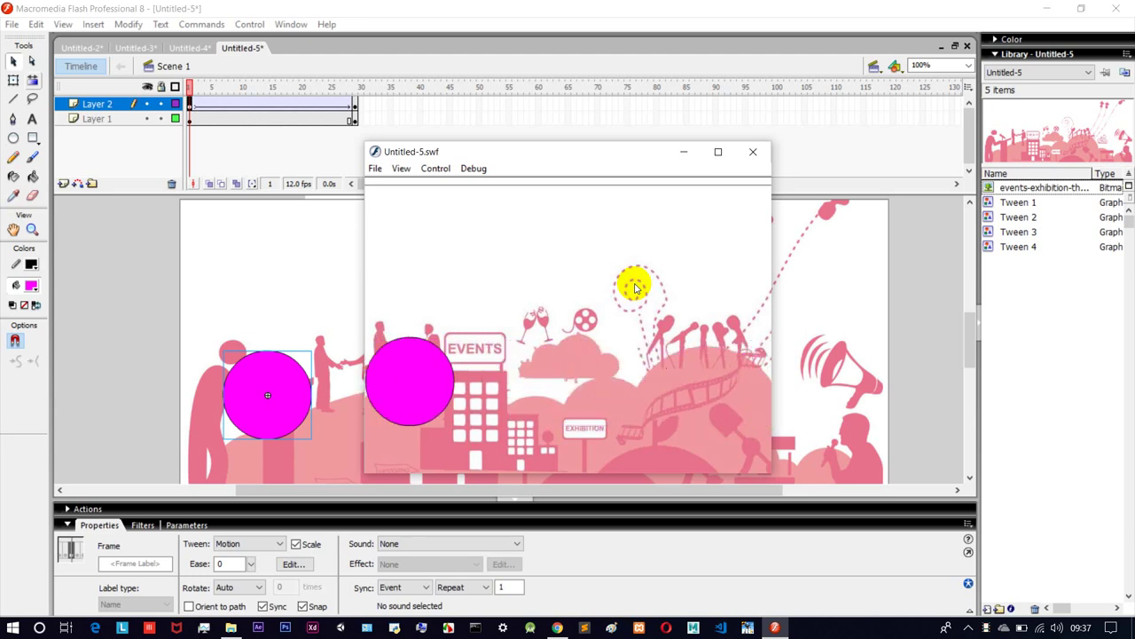
click(768, 158)
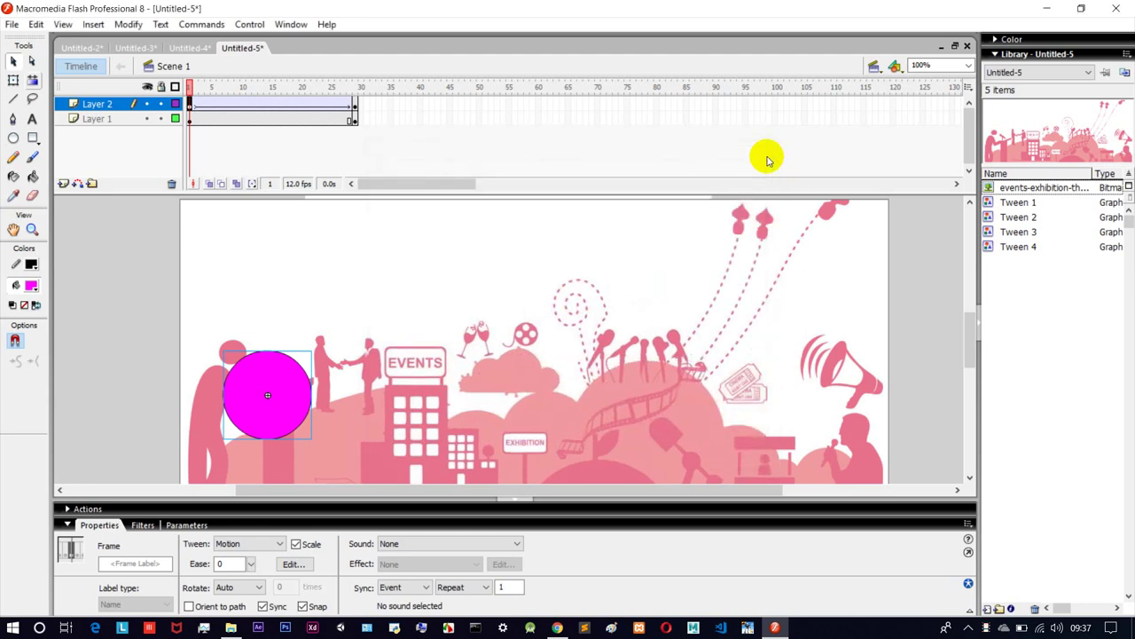
Turn Layer 2 into a mask over the image on Layer 1 and preview the masked animation.
right_click(101, 107)
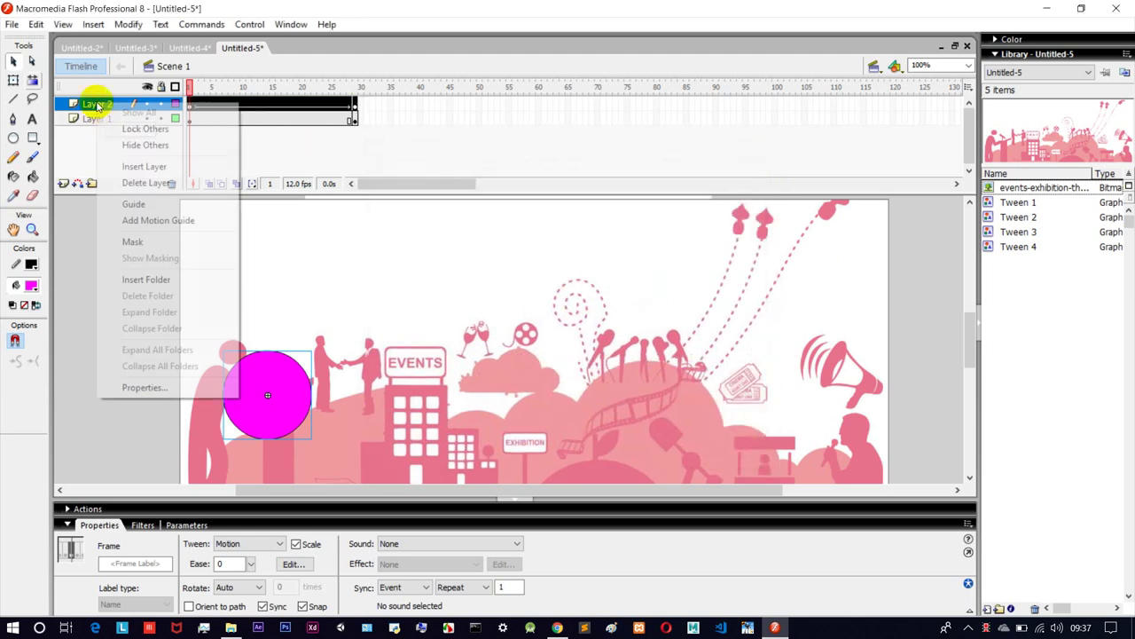
click(124, 241)
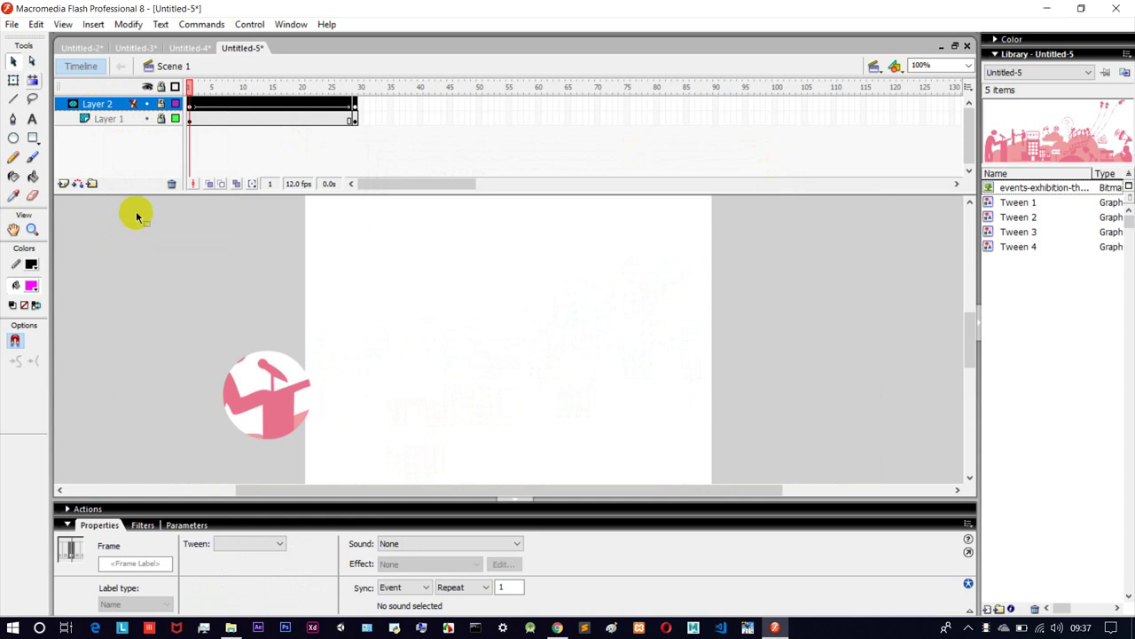
key(ctrl+Return)
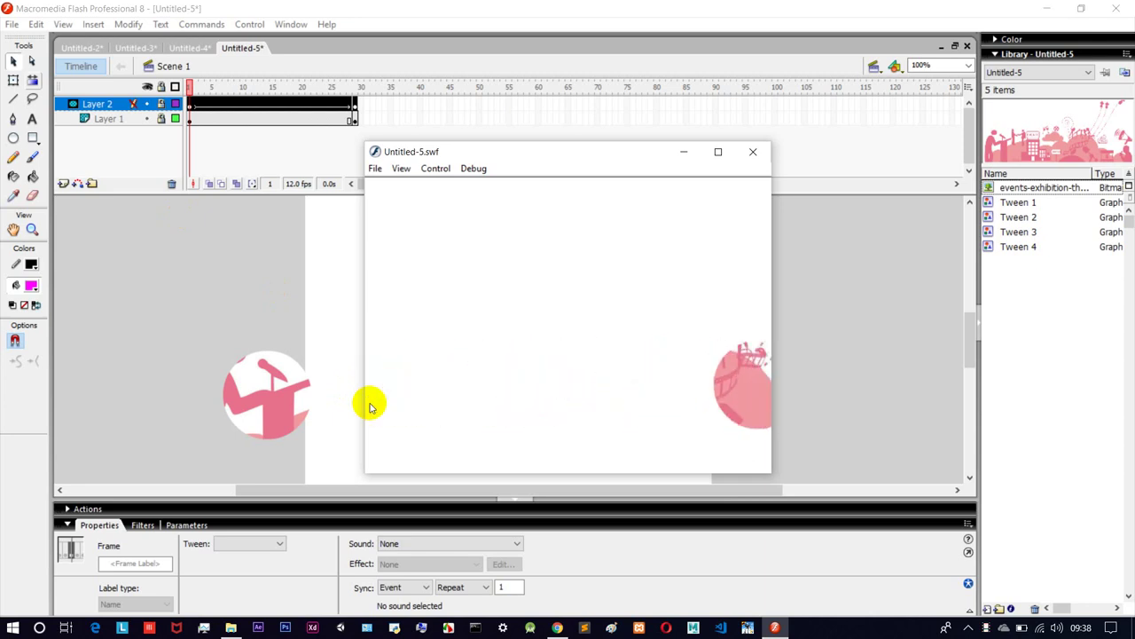
click(753, 151)
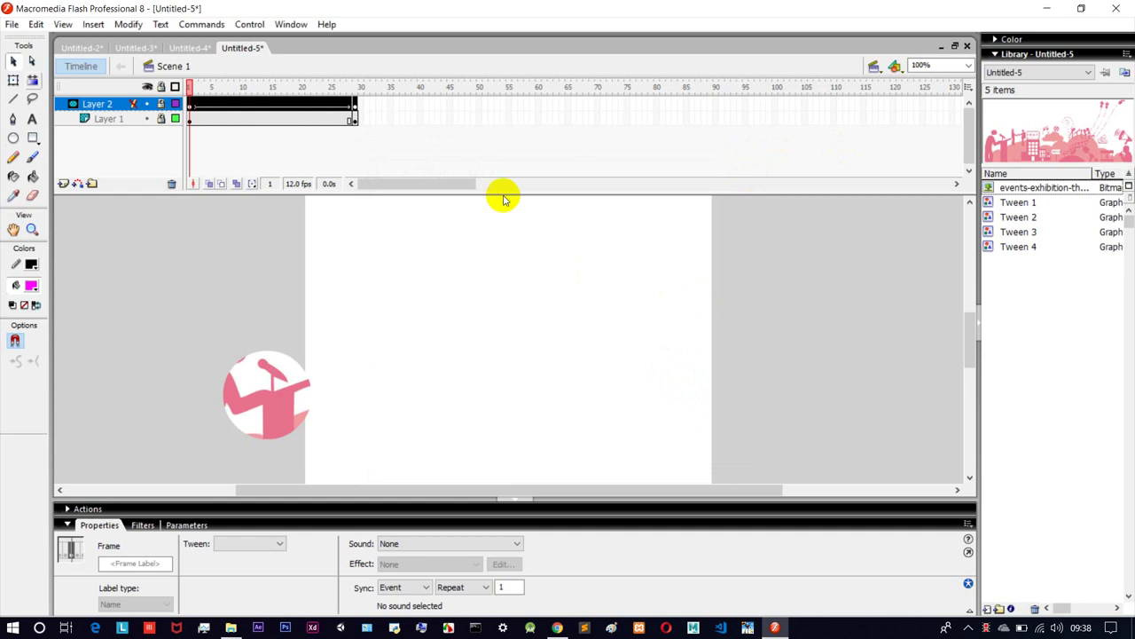
Create a new Flash Document and draw a small magenta circle near the stage's left edge in frame 1.
click(14, 24)
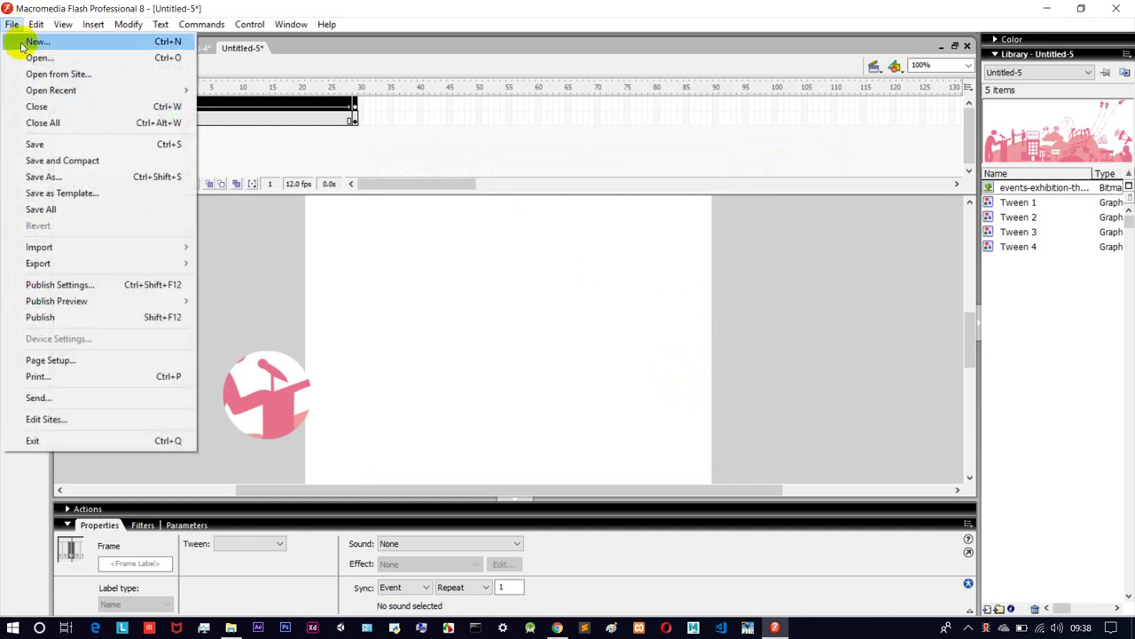
click(22, 39)
click(715, 448)
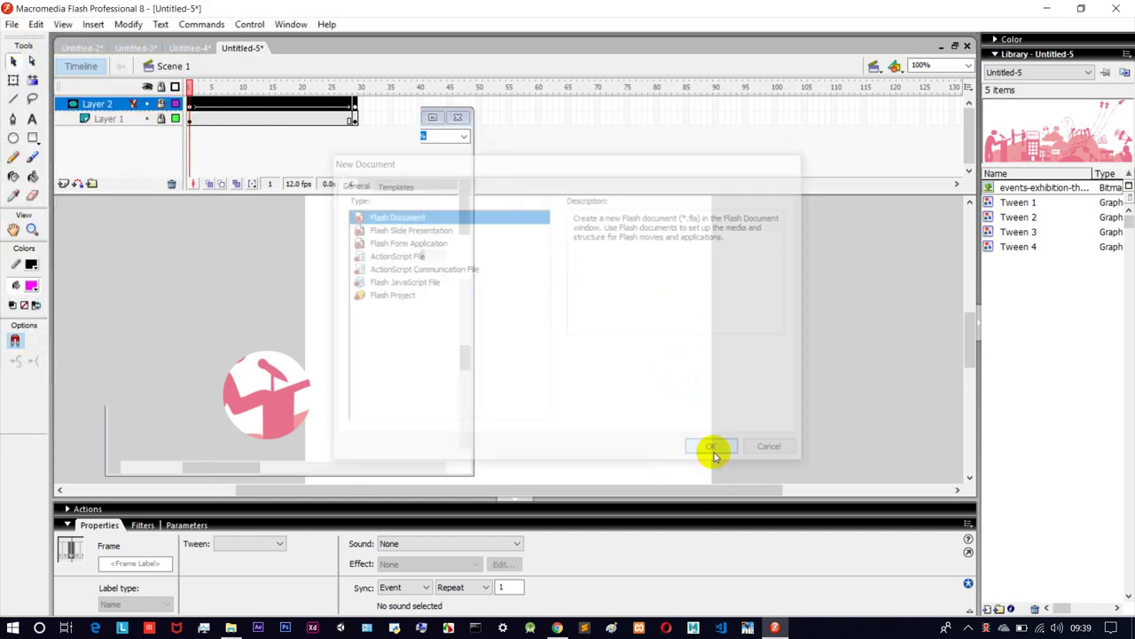
click(13, 137)
drag(320, 261, 359, 306)
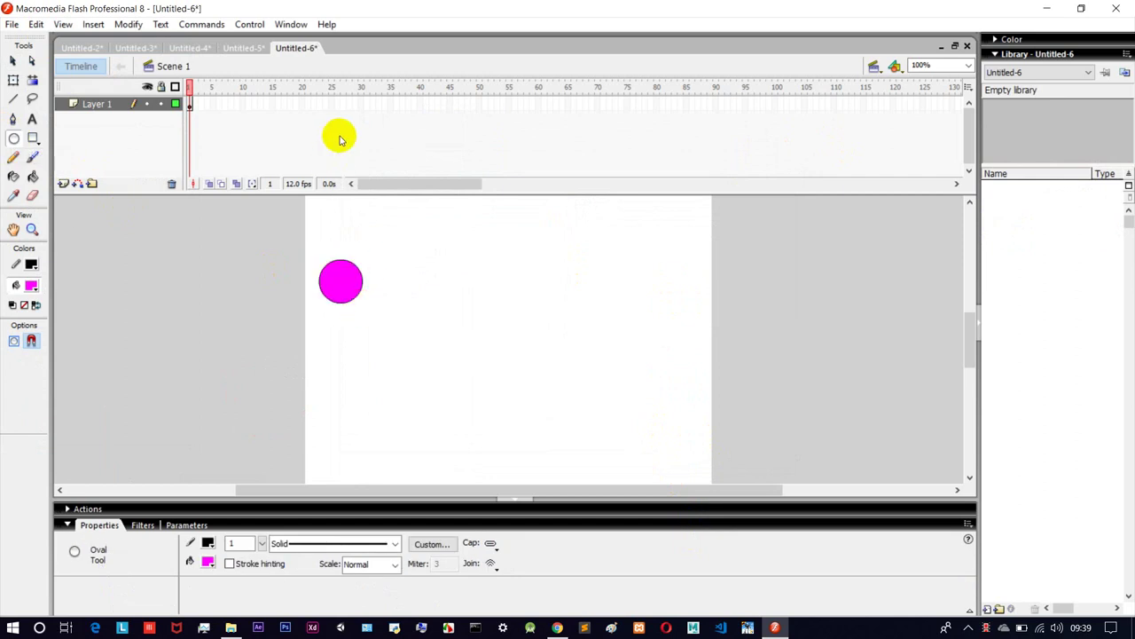
Insert a keyframe at frame 32 of Layer 1 and move the circle horizontally to the right side of the stage.
right_click(372, 104)
click(417, 176)
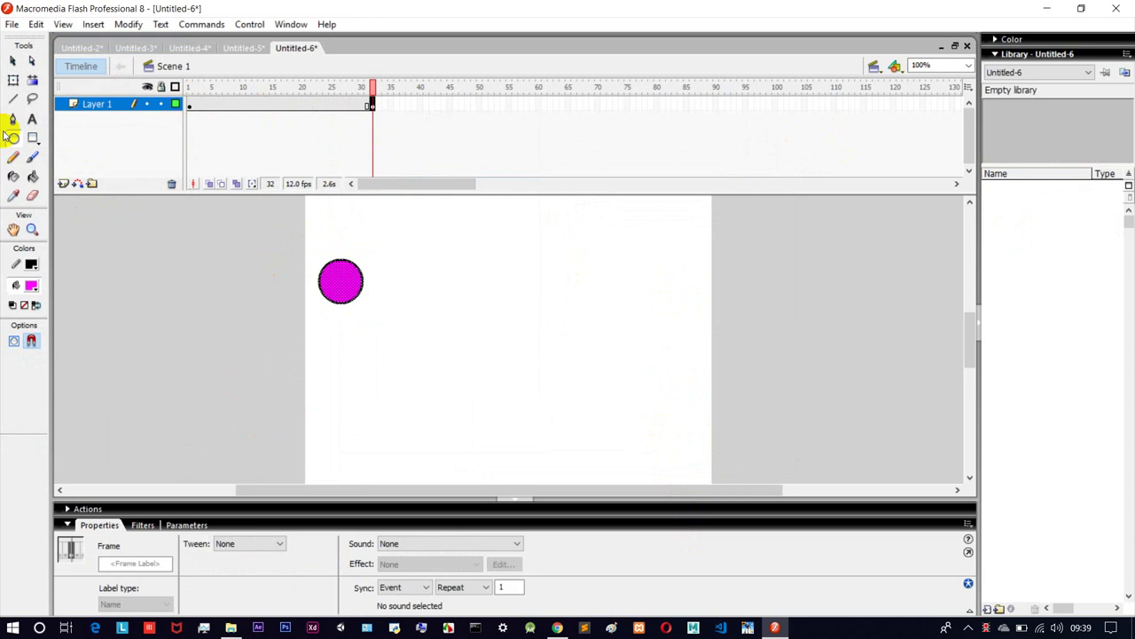
click(14, 59)
drag(361, 283, 653, 280)
Create a motion tween for the circle on Layer 1 starting at frame 1.
click(190, 106)
right_click(190, 106)
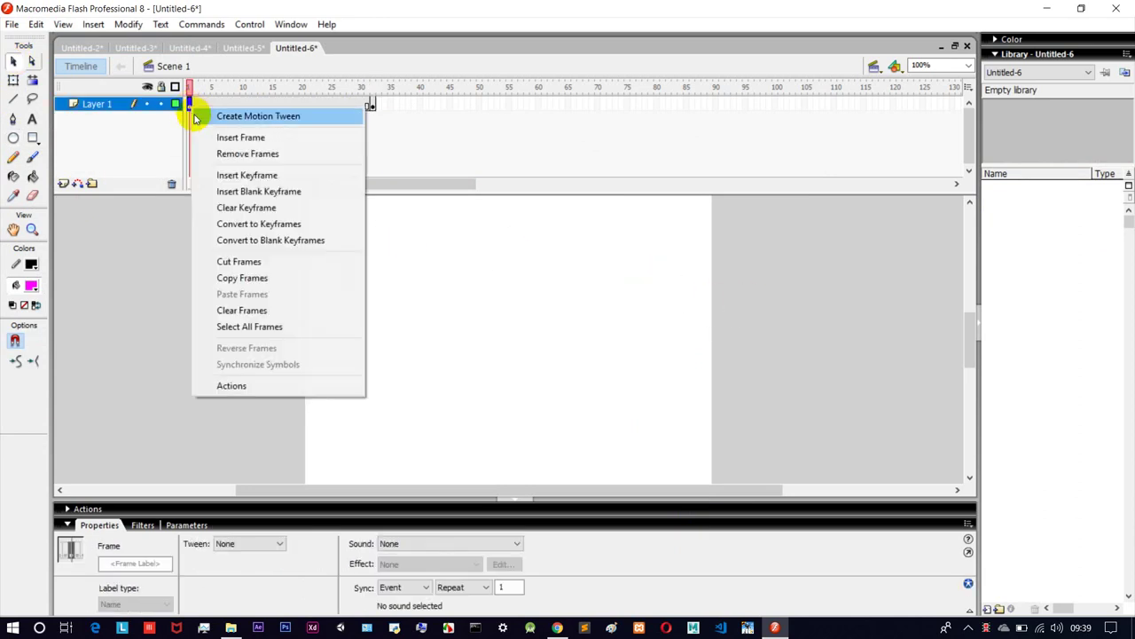
click(222, 114)
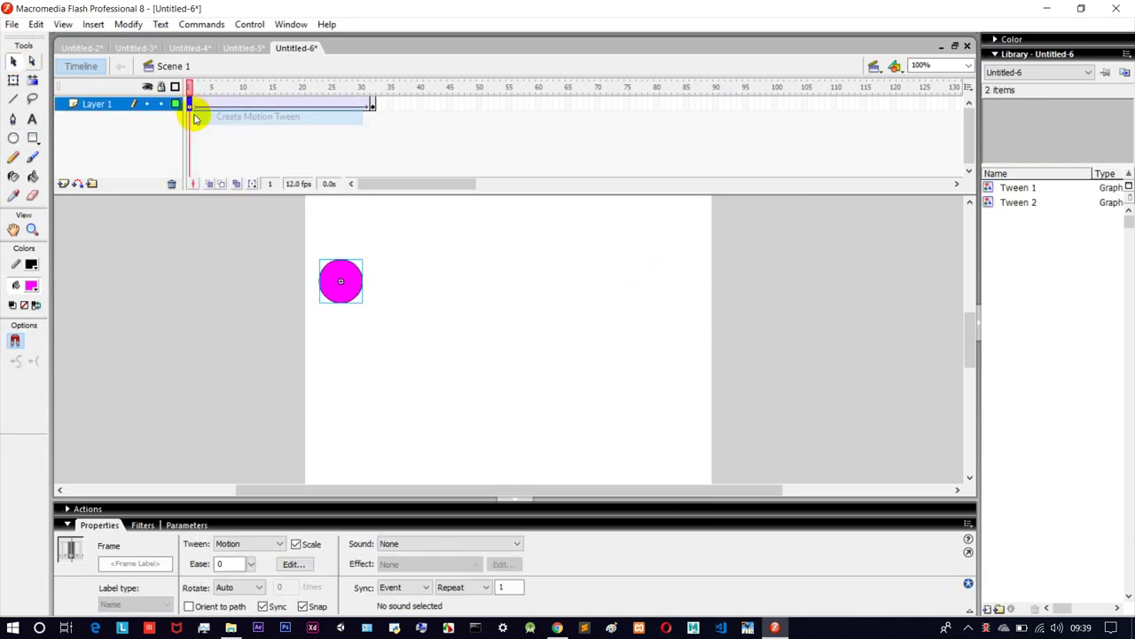
Insert a new layer above Layer 1 and draw a small magenta square below the circle in frame 1.
right_click(87, 107)
click(131, 166)
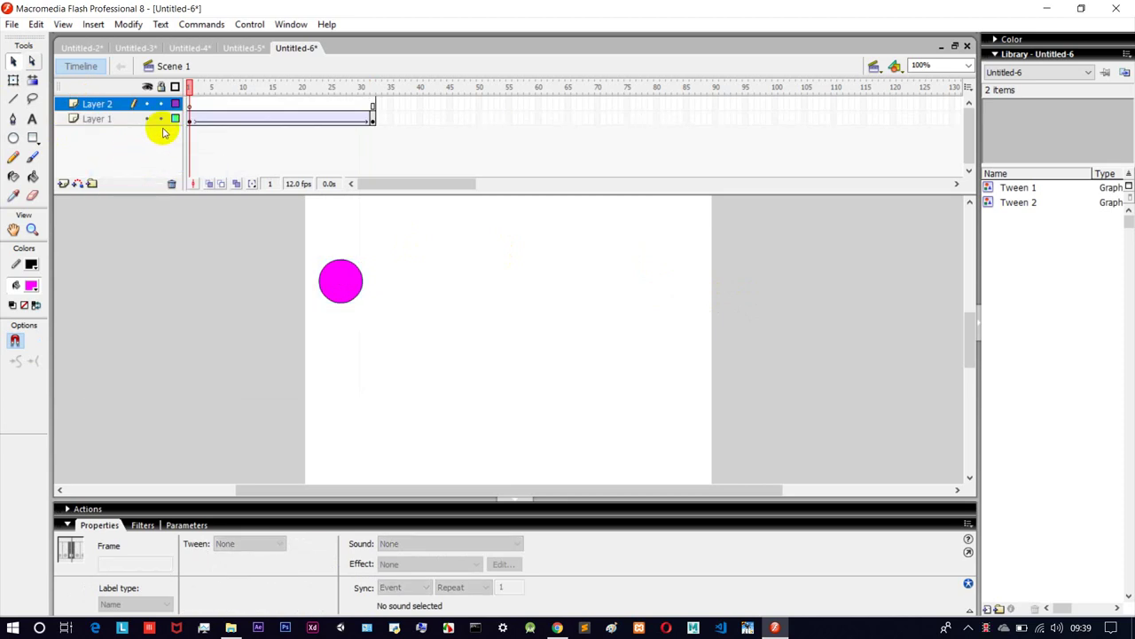
click(95, 105)
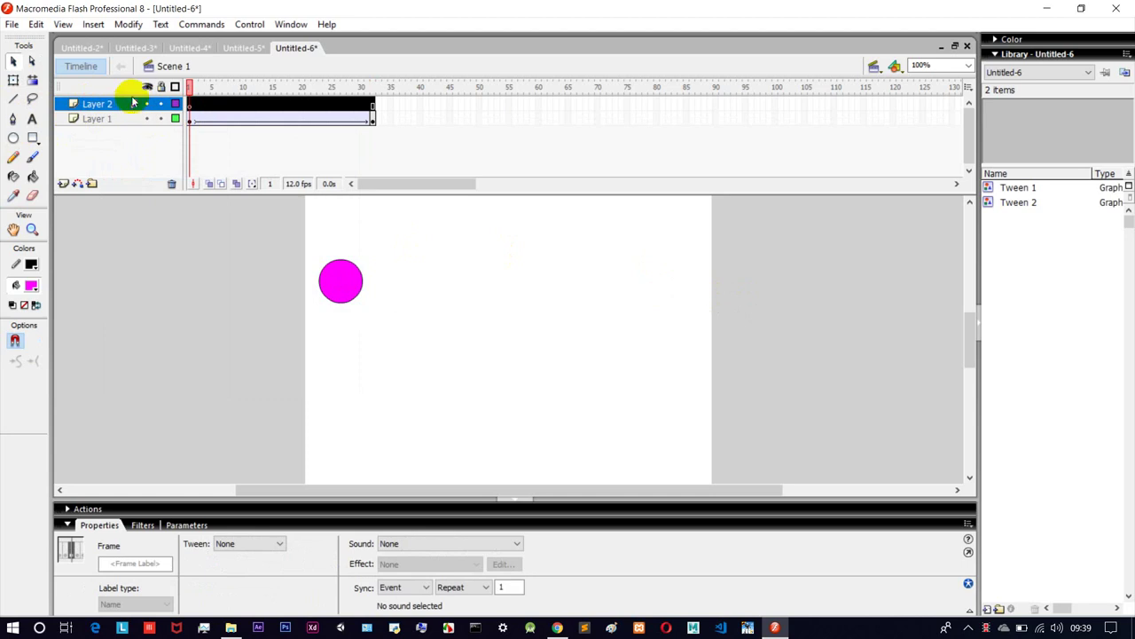
click(33, 138)
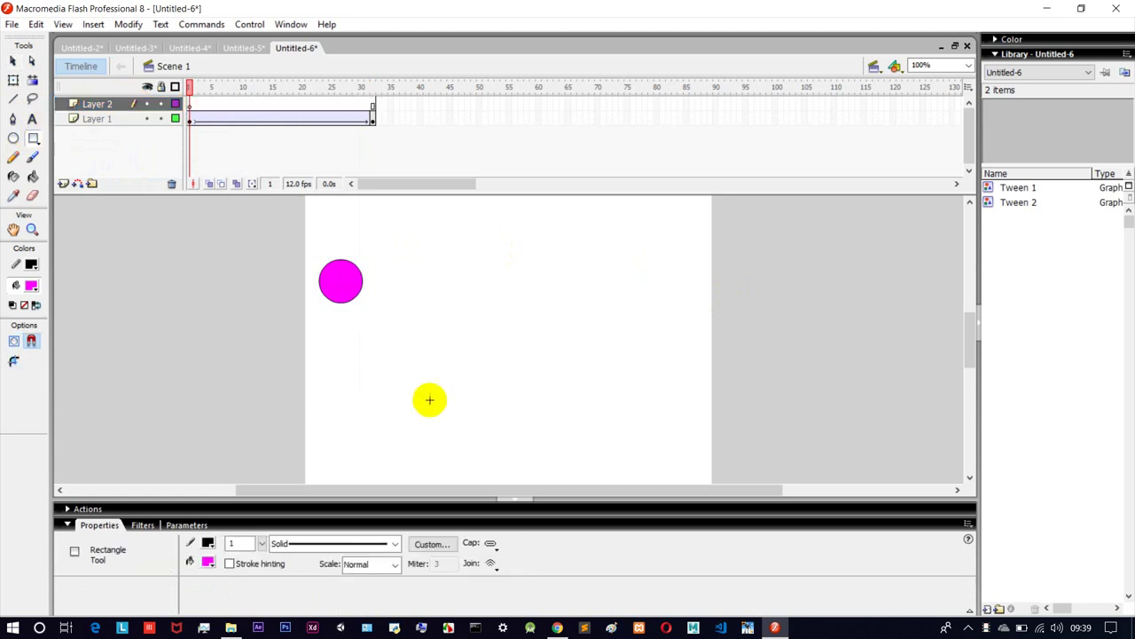
drag(328, 323, 376, 370)
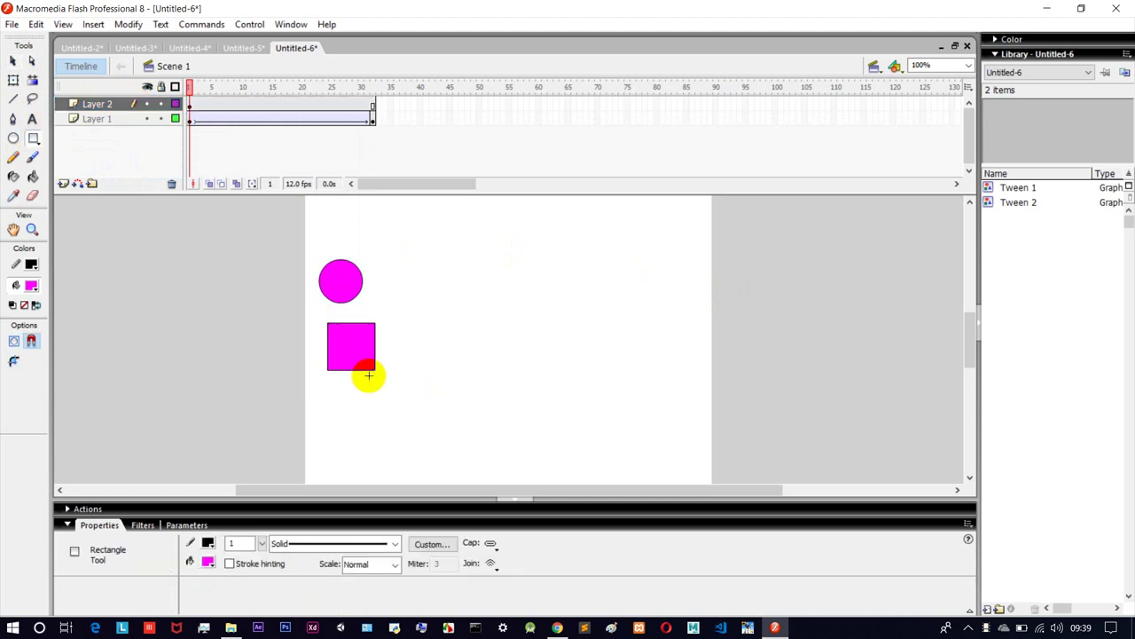
Insert a keyframe at frame 32 of Layer 2 and replace its square with a circle below the other circle.
click(373, 105)
right_click(373, 104)
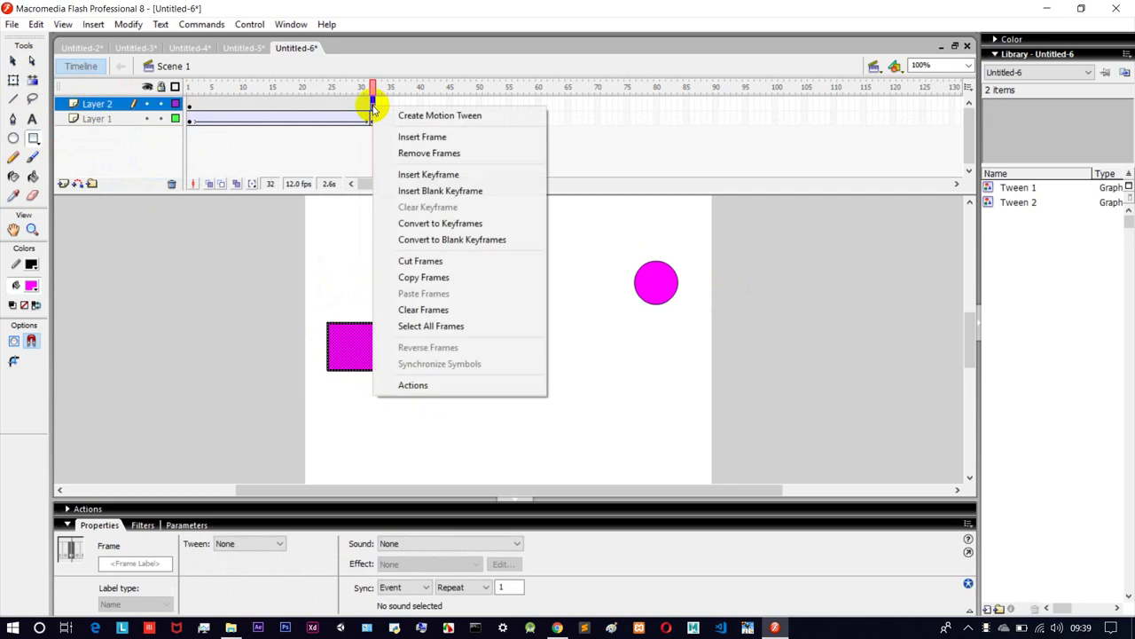
click(410, 176)
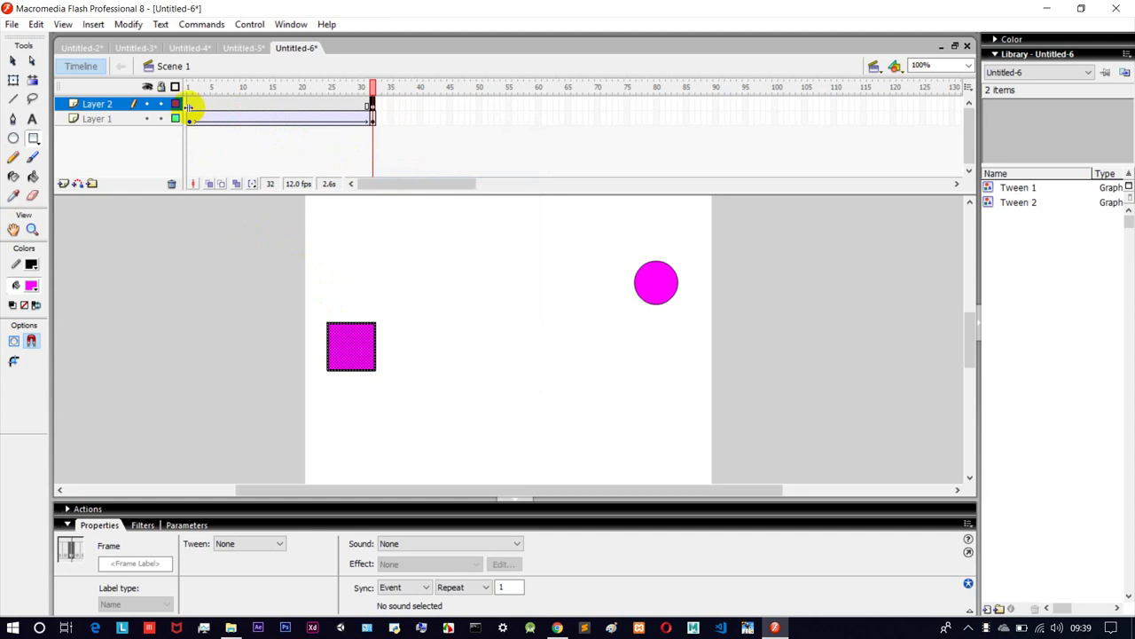
click(189, 107)
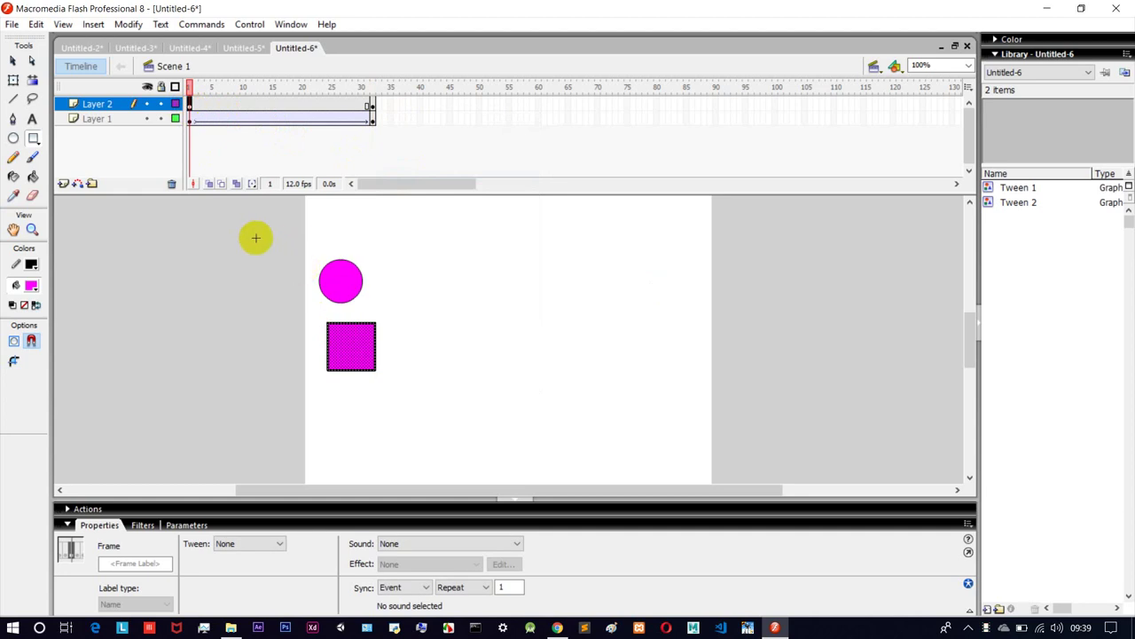
click(371, 106)
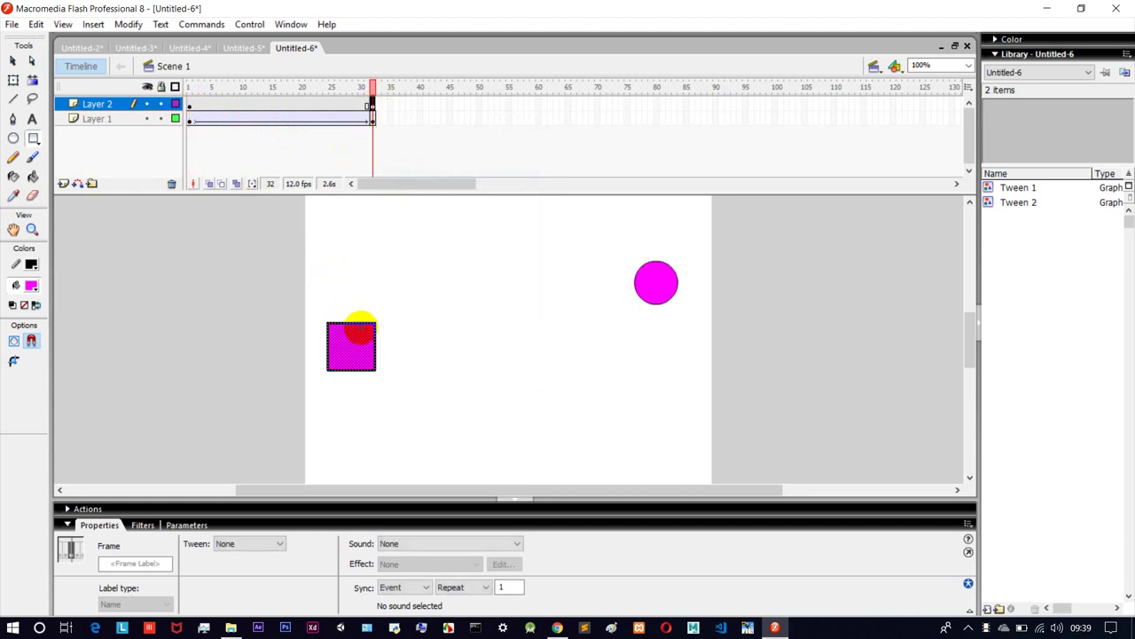
key(Delete)
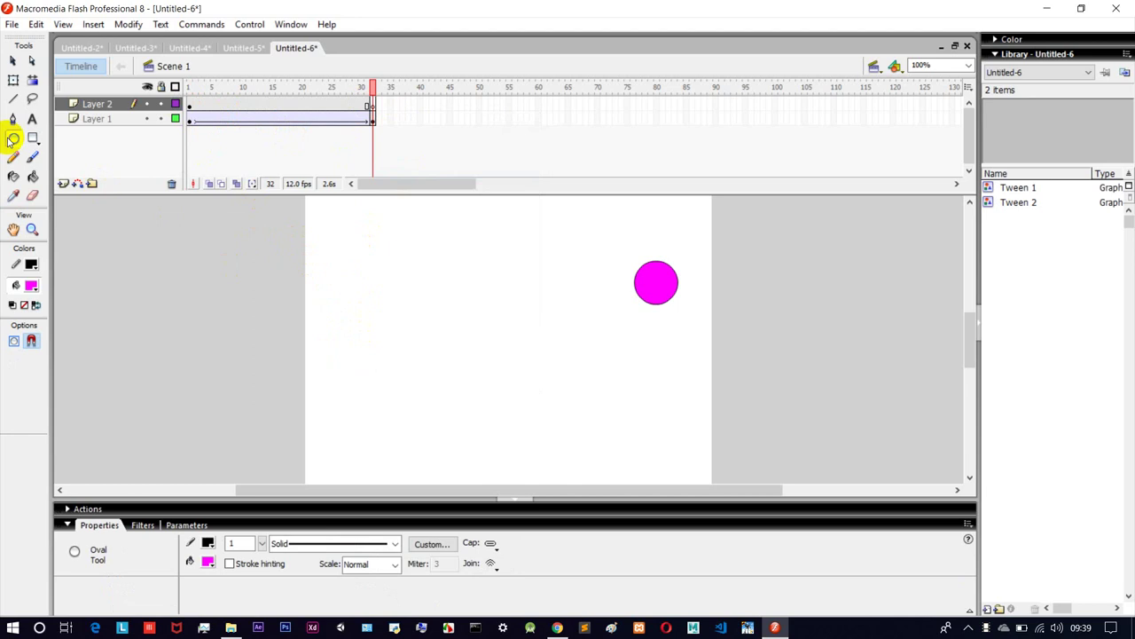
drag(645, 343, 690, 388)
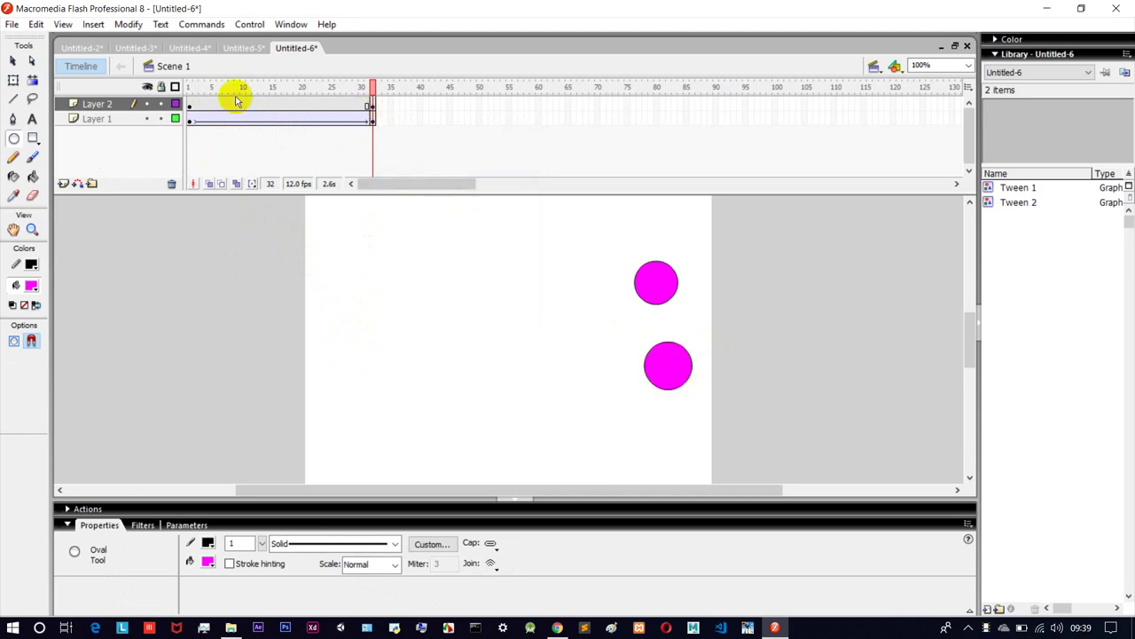
Apply a Shape tween to frame 1 of Layer 2.
click(189, 107)
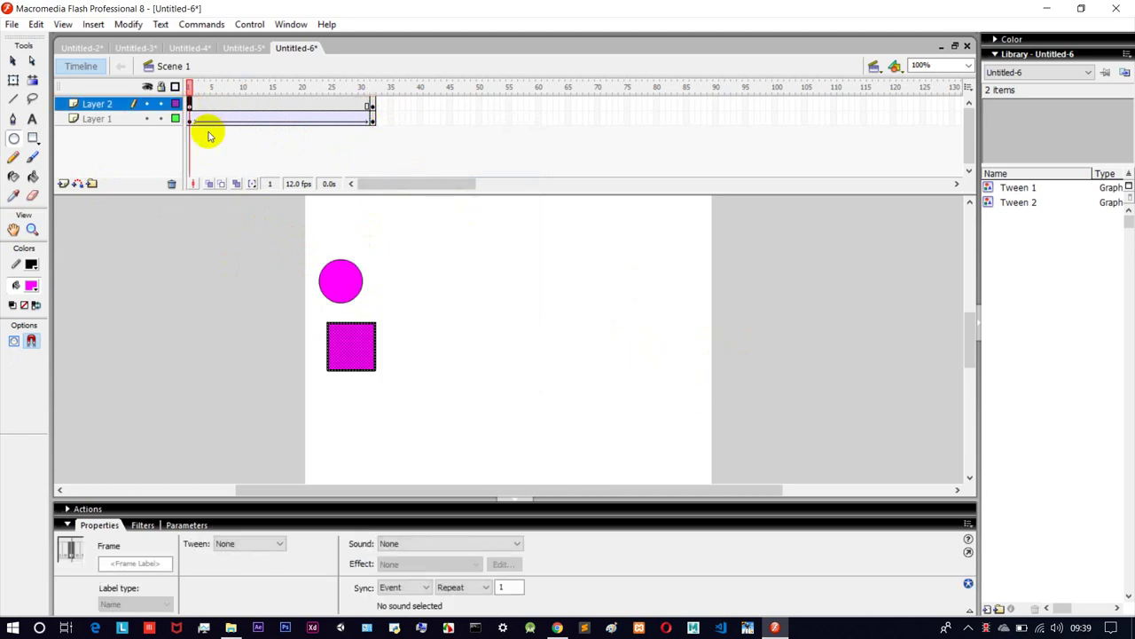
click(253, 545)
click(254, 575)
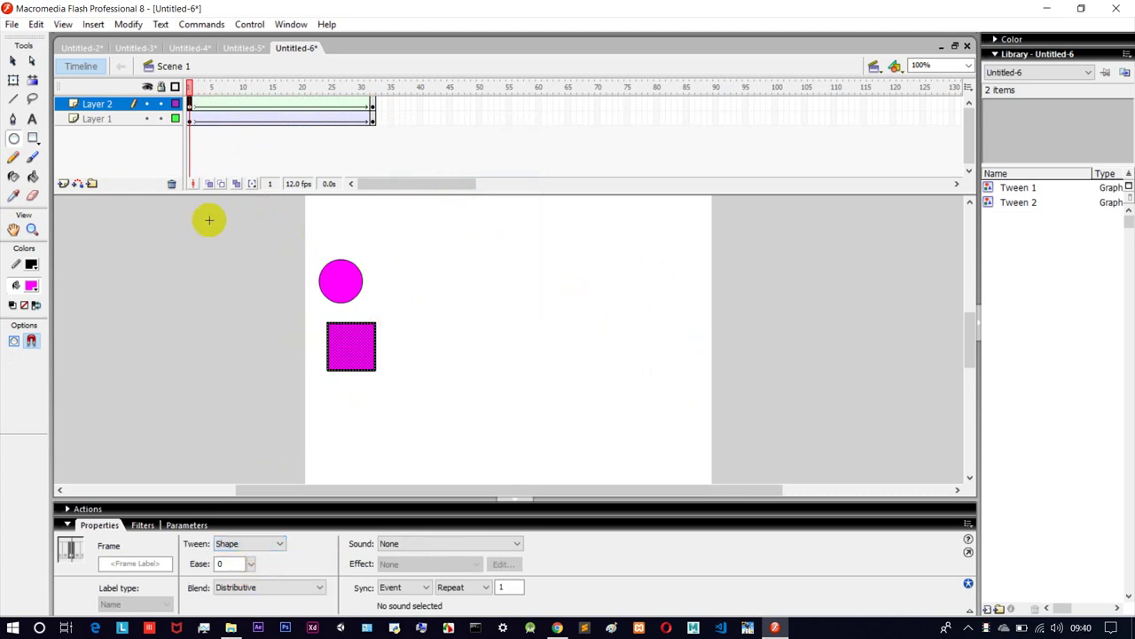
Compare the contents of Layer 1 and Layer 2, and preview the motion and shape tweens together.
click(116, 118)
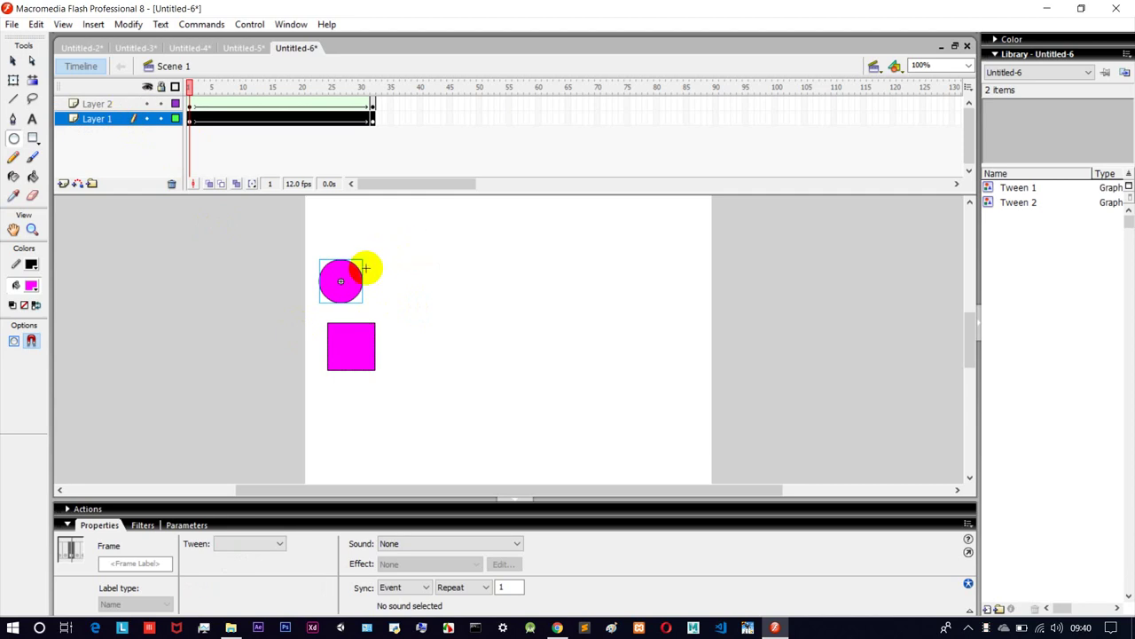
click(88, 104)
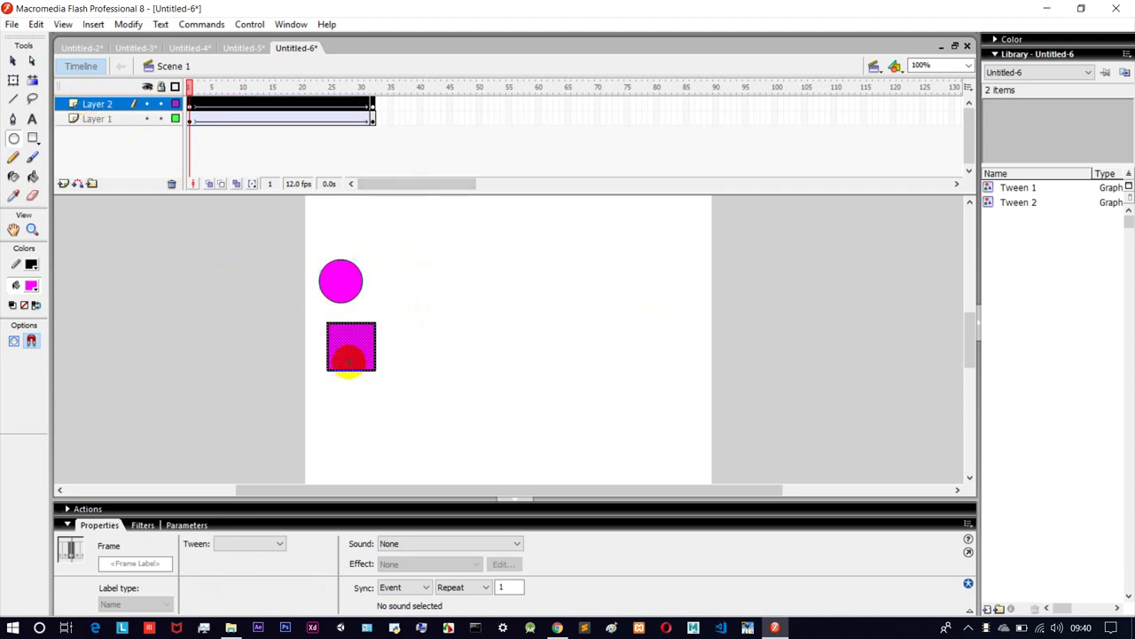
key(ctrl+Return)
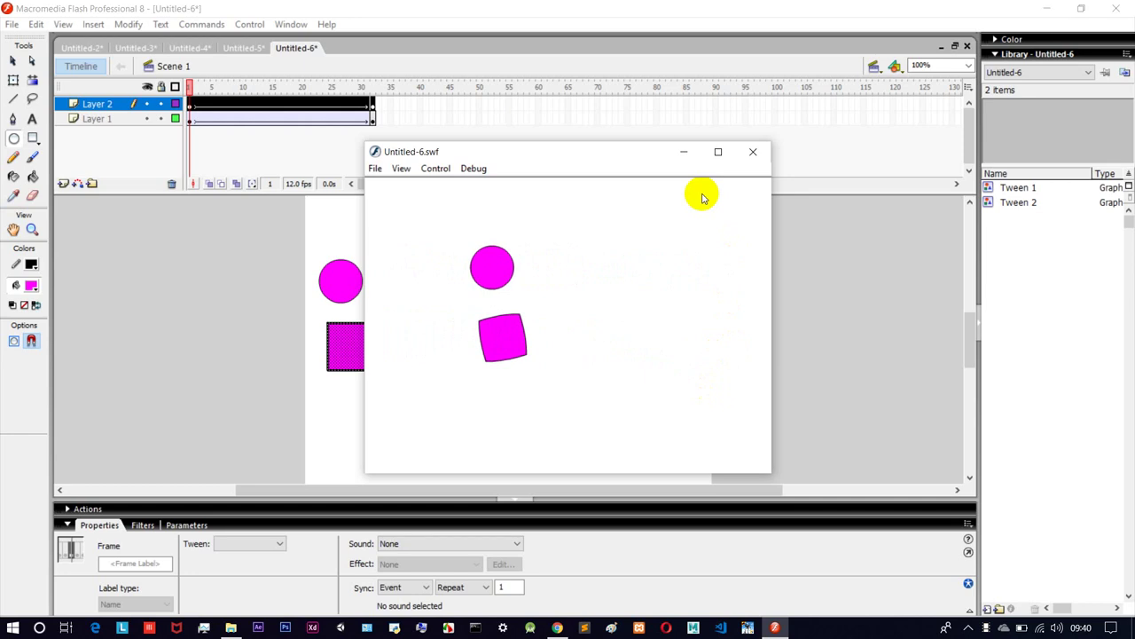
click(684, 153)
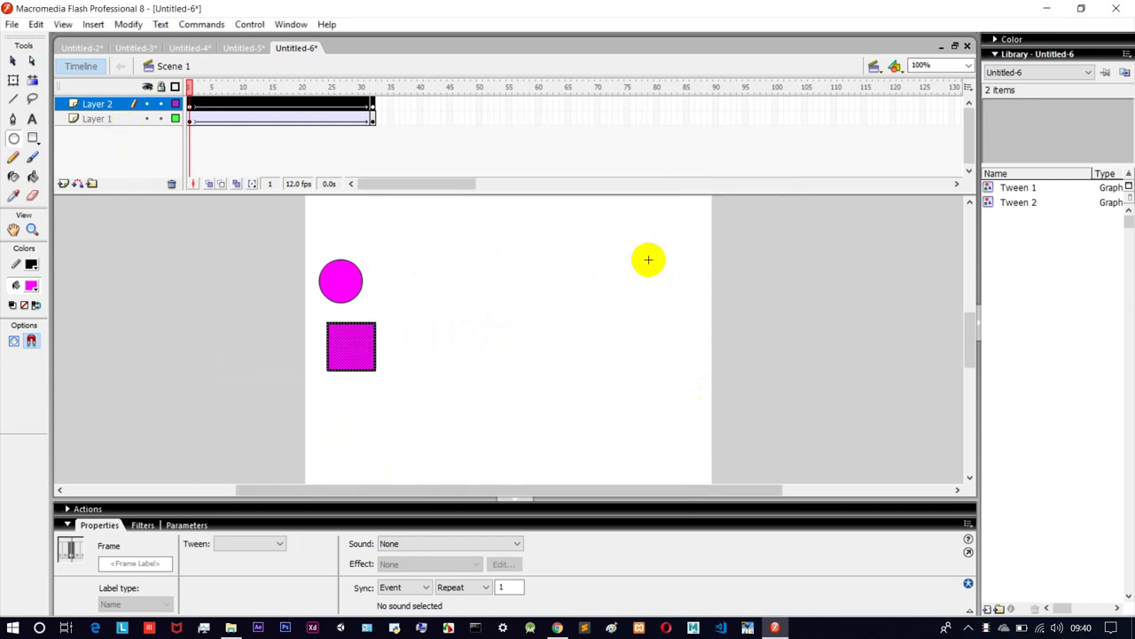
click(345, 346)
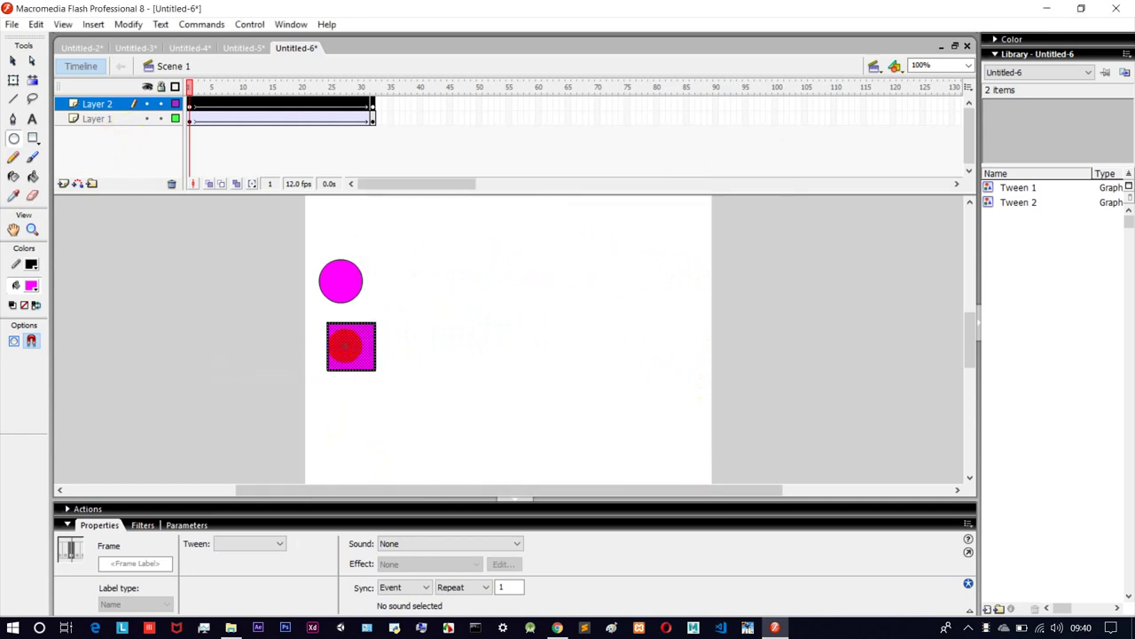